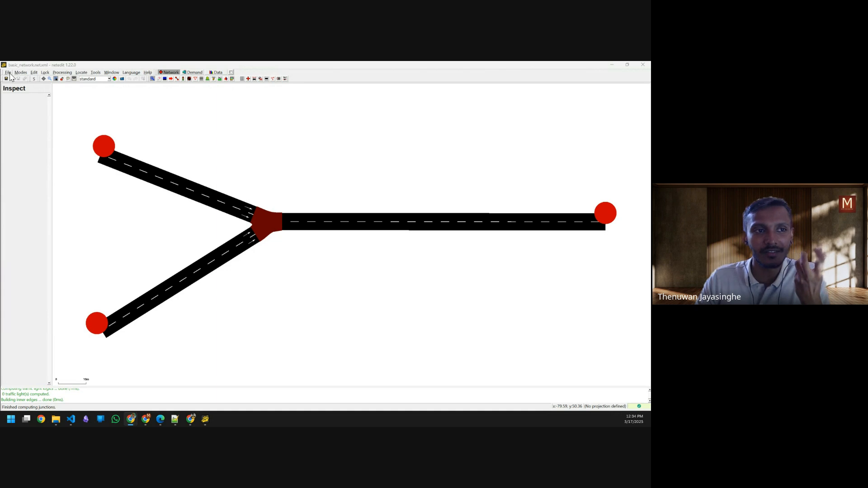
Start saving the network under a new name and browse to the KnowMaga folder on the D: drive.
{"action": "left_click", "coordinate": [8, 74]}
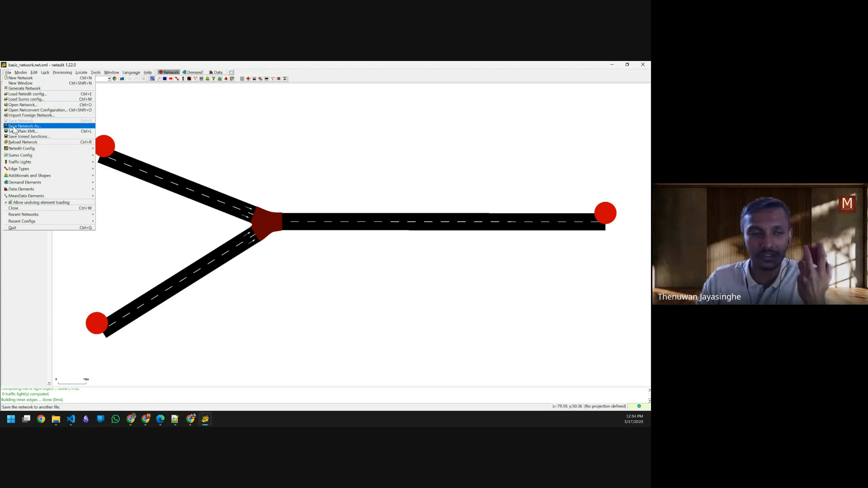
{"action": "left_click", "coordinate": [14, 127]}
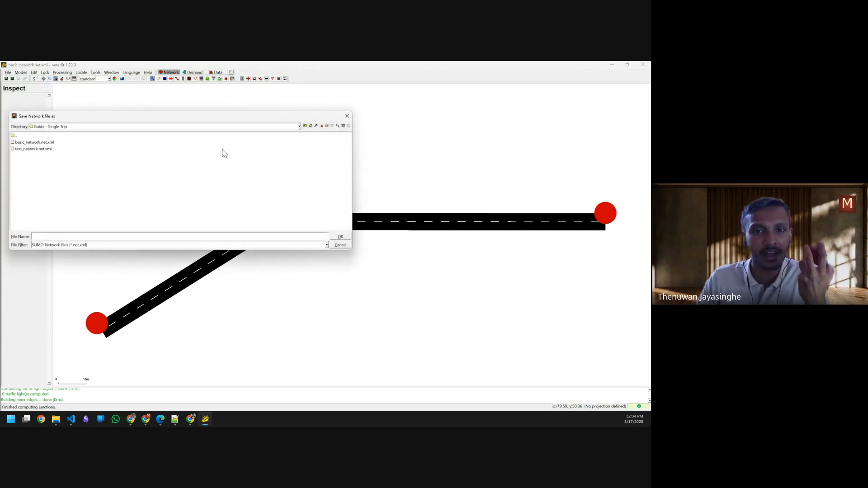
{"action": "left_click", "coordinate": [299, 126]}
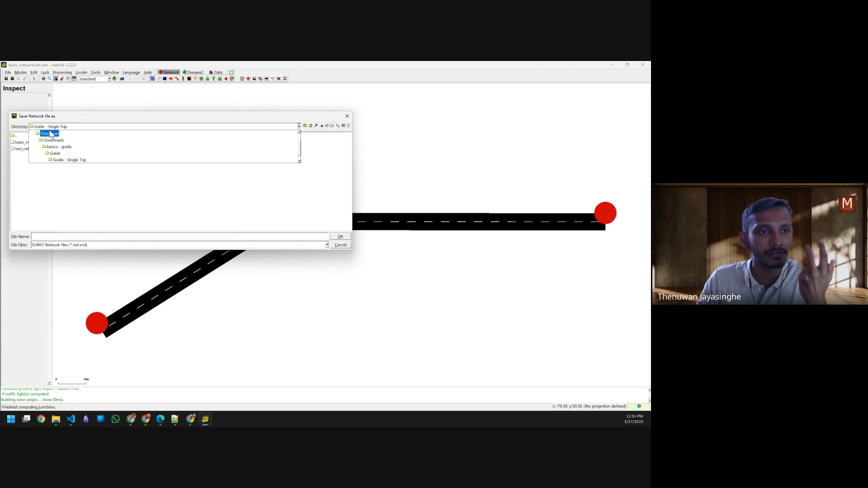
{"action": "scroll", "coordinate": [271, 139], "scroll_direction": "down", "scroll_amount": 1}
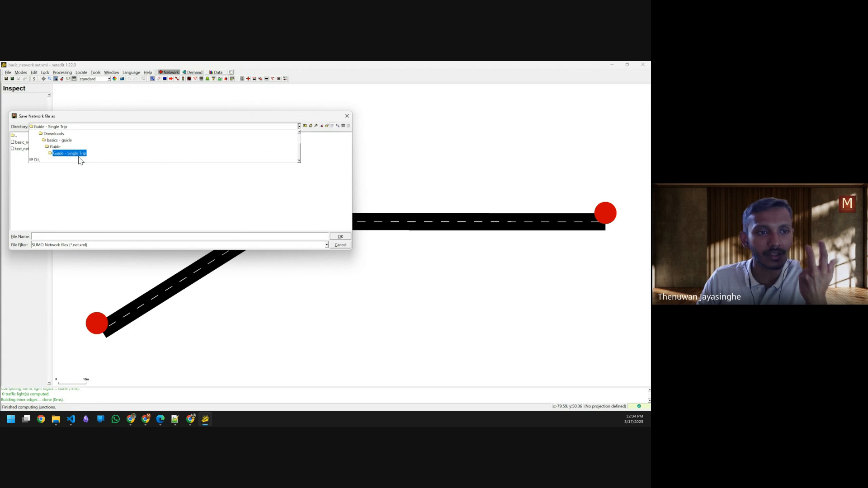
{"action": "left_click", "coordinate": [37, 160]}
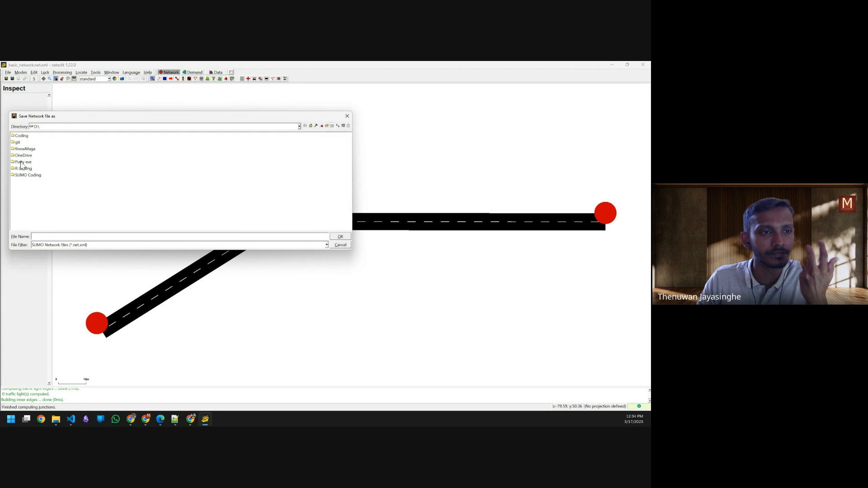
{"action": "double_click", "coordinate": [23, 149]}
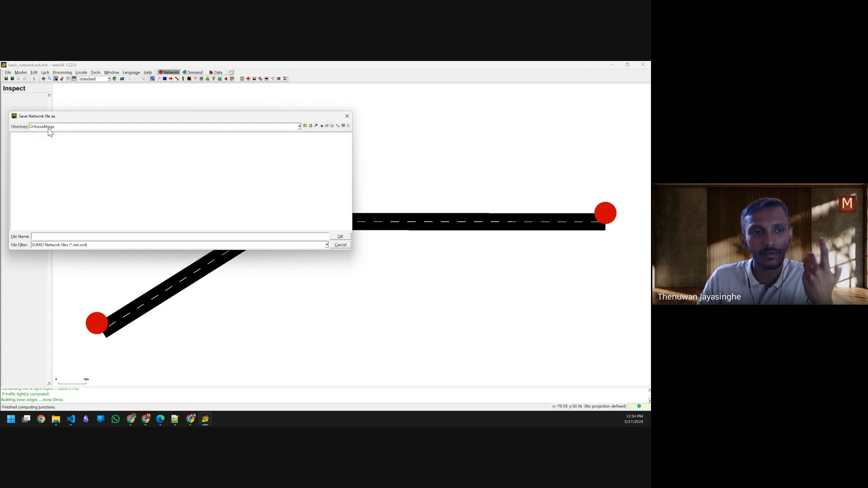
Create a new directory named 1_basics inside the KnowMaga folder.
{"action": "right_click", "coordinate": [42, 142]}
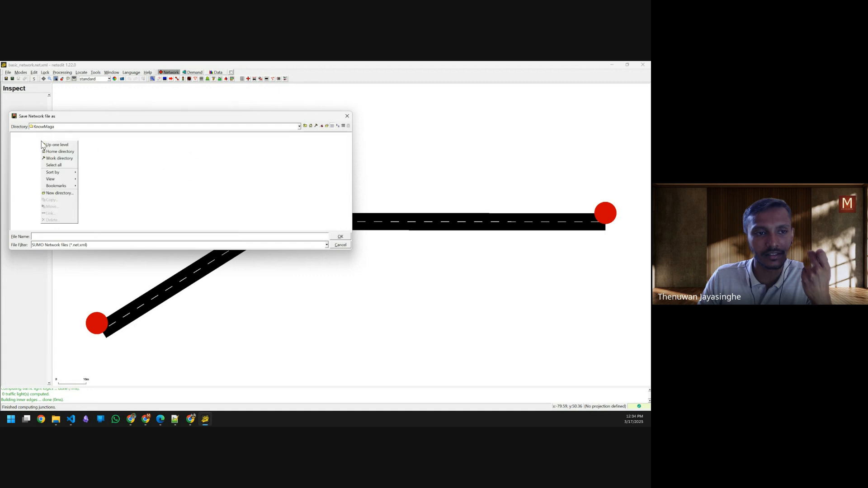
{"action": "left_click", "coordinate": [51, 193]}
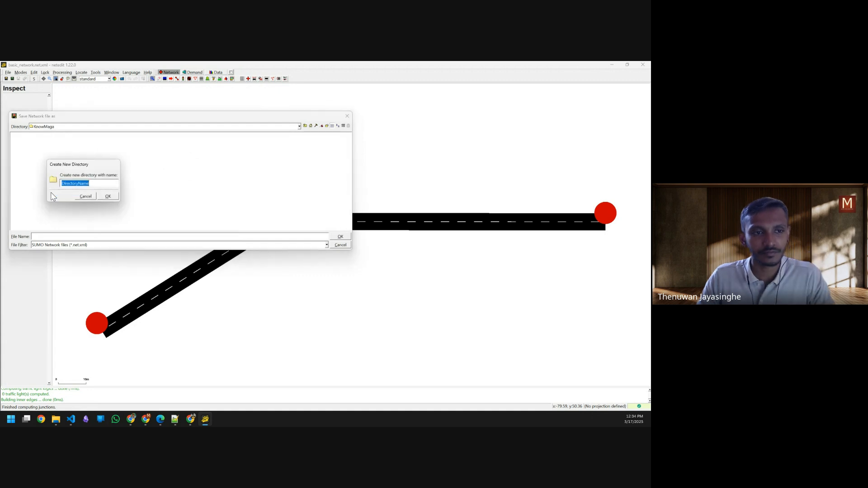
{"action": "type", "text": "1_b"}
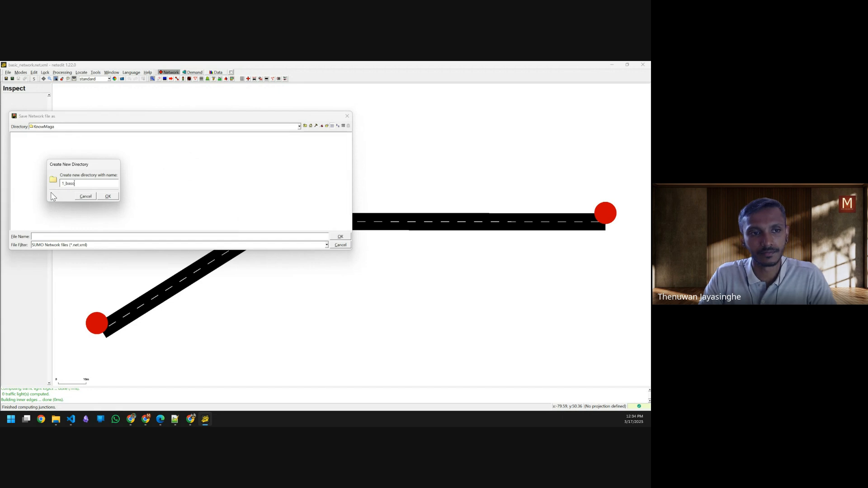
{"action": "type", "text": "asoc"}
{"action": "key", "text": "BackSpace"}
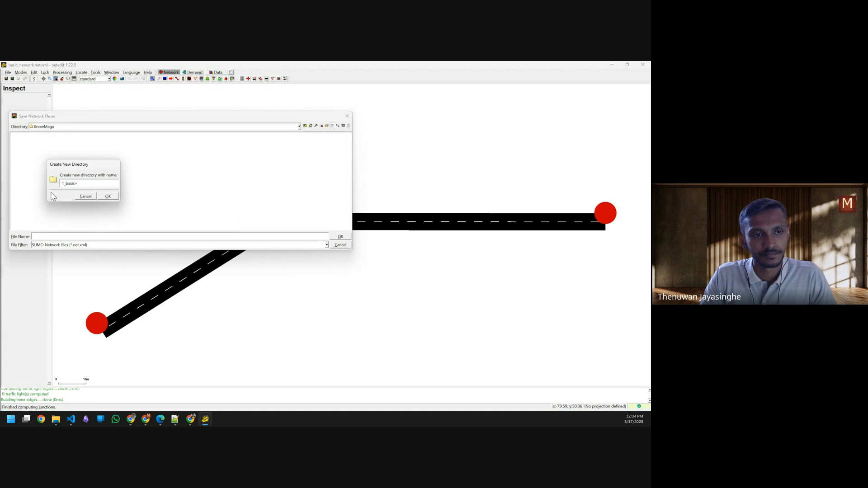
{"action": "type", "text": "s"}
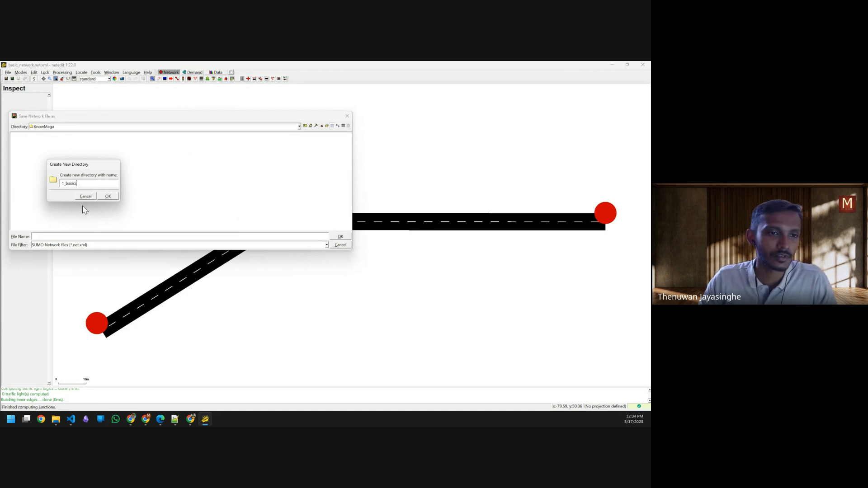
{"action": "left_click", "coordinate": [108, 197]}
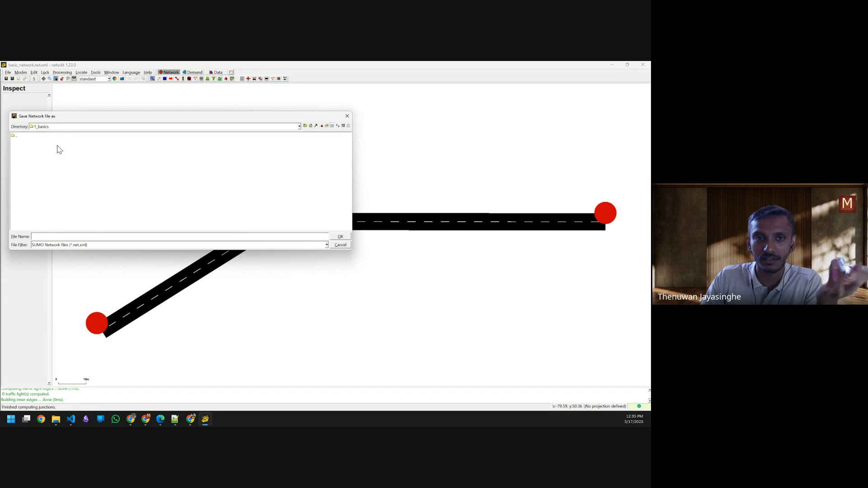
Create a subdirectory named network inside 1_basics.
{"action": "left_click", "coordinate": [327, 127]}
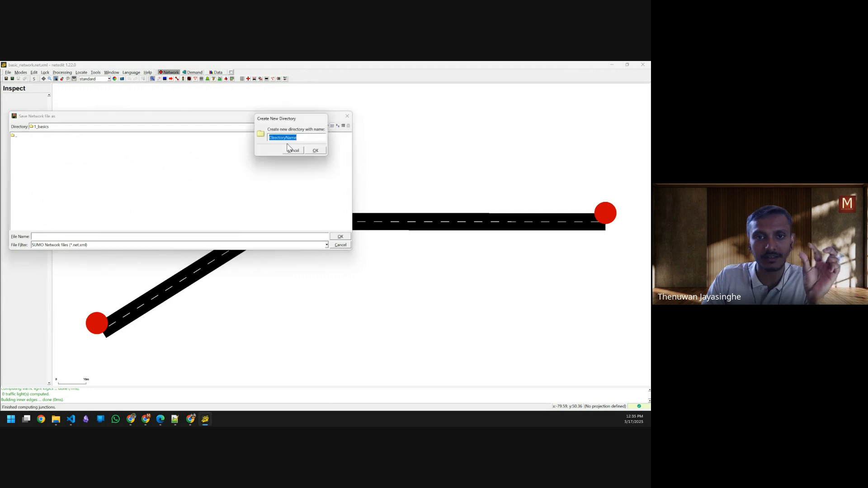
{"action": "type", "text": "network"}
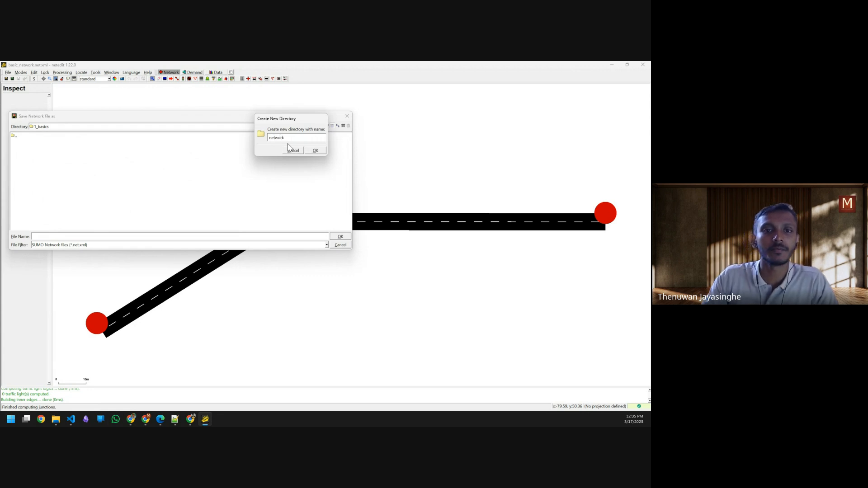
{"action": "left_click", "coordinate": [319, 150]}
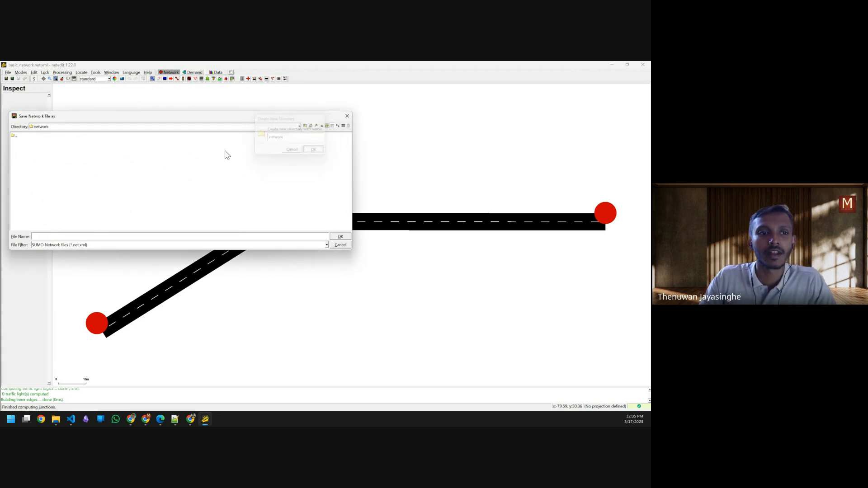
Save the network file in the network folder with the file name network.
{"action": "left_click", "coordinate": [54, 239]}
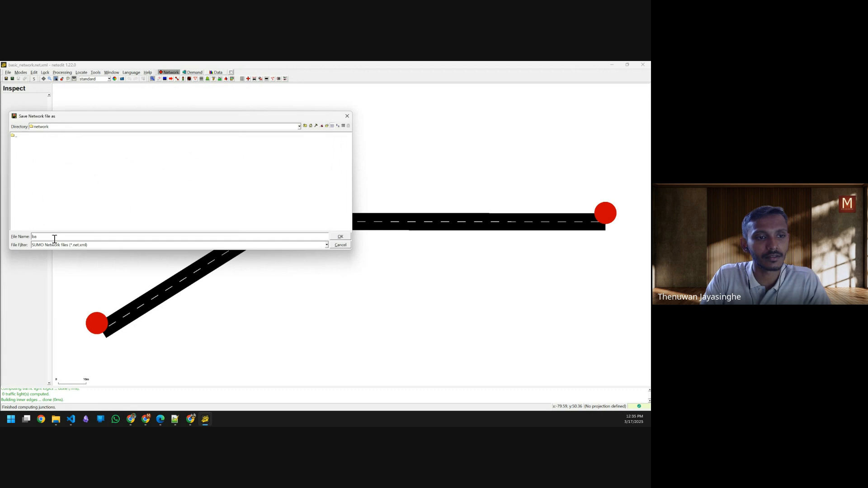
{"action": "type", "text": "net"}
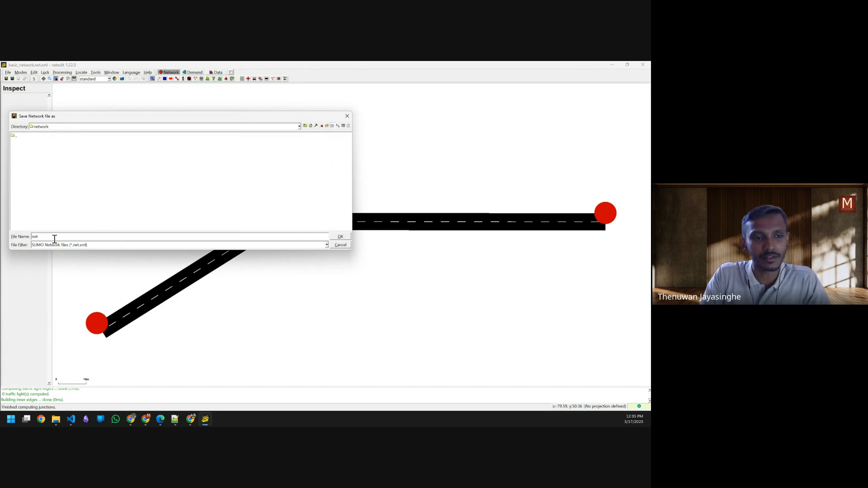
{"action": "type", "text": "work"}
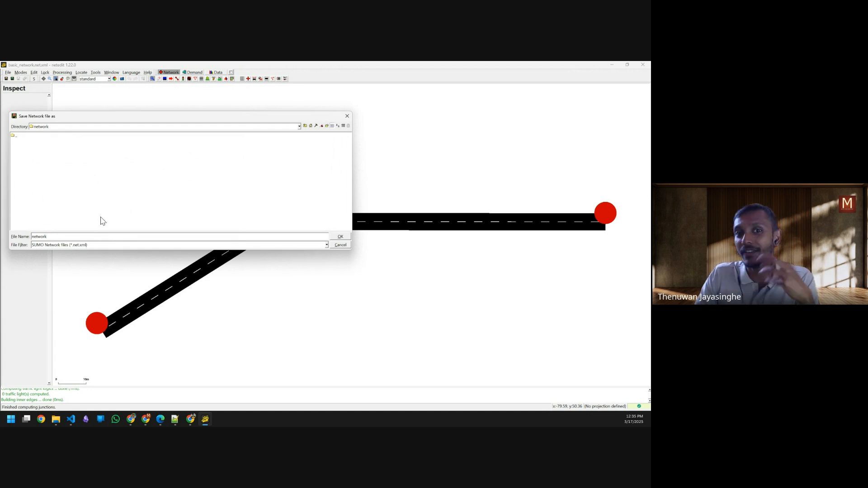
{"action": "left_click", "coordinate": [336, 238]}
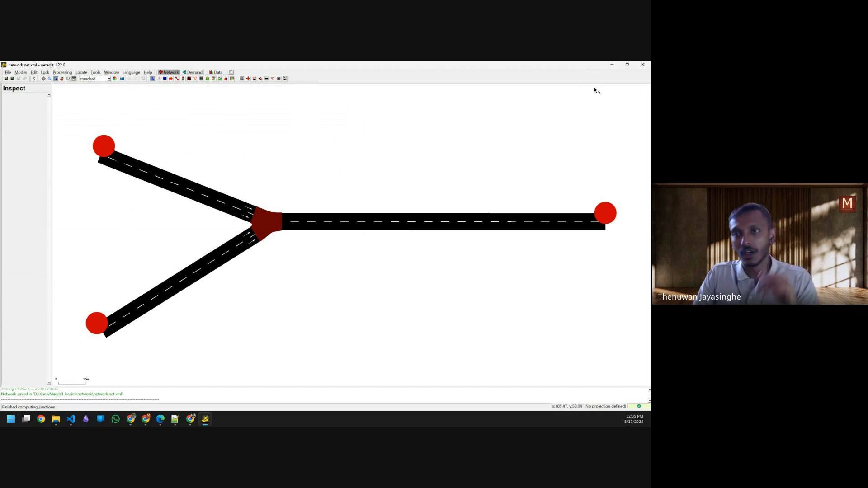
Close the netedit window and open the 1_basics\network folder in File Explorer.
{"action": "double_click", "coordinate": [402, 65]}
{"action": "left_click_drag", "start_coordinate": [395, 125], "coordinate": [337, 98]}
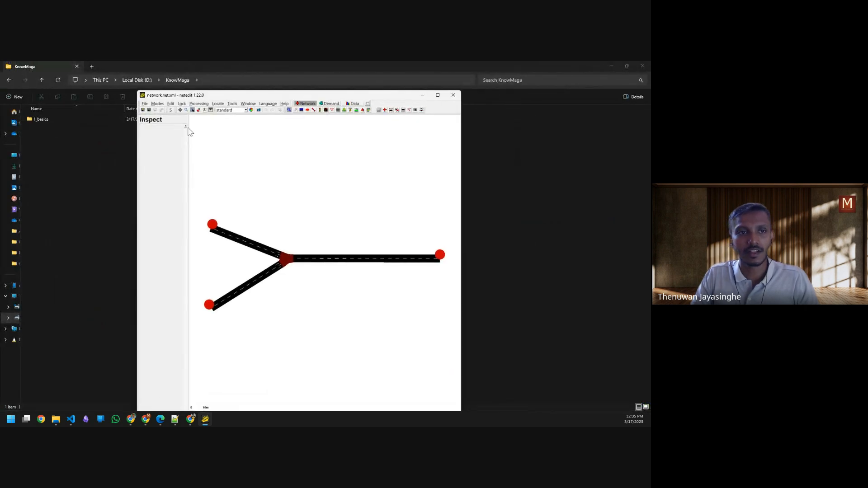
{"action": "left_click", "coordinate": [452, 97]}
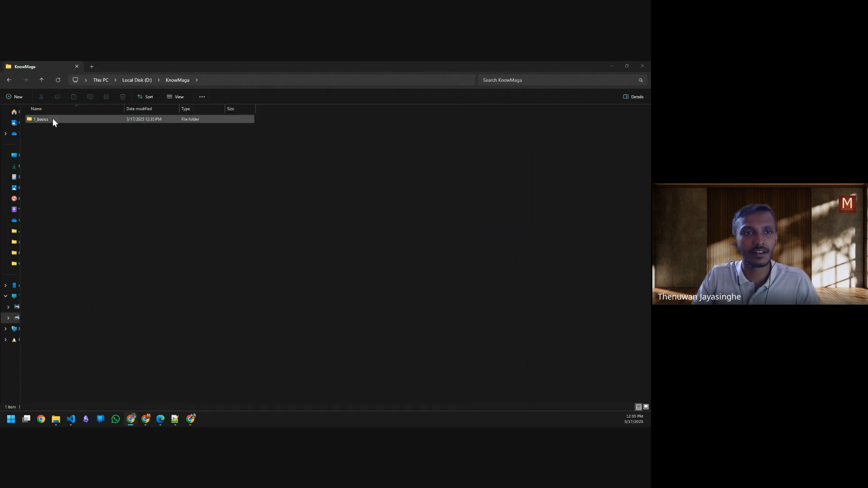
{"action": "double_click", "coordinate": [53, 119]}
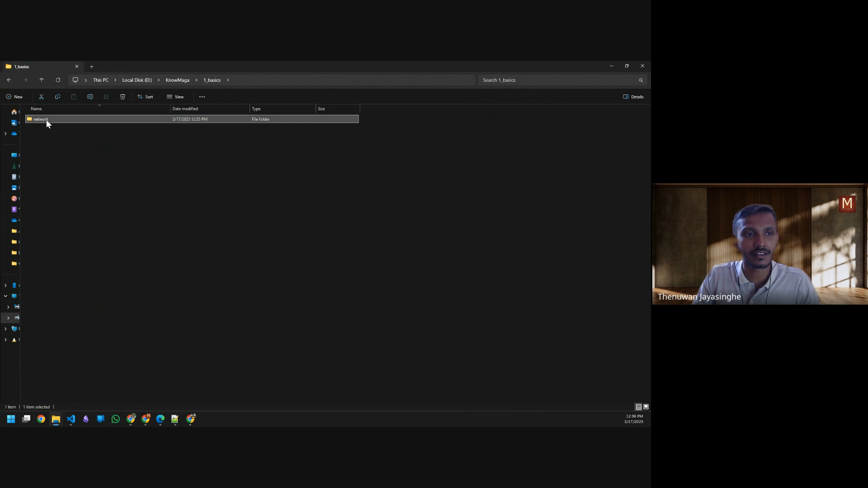
{"action": "double_click", "coordinate": [46, 120]}
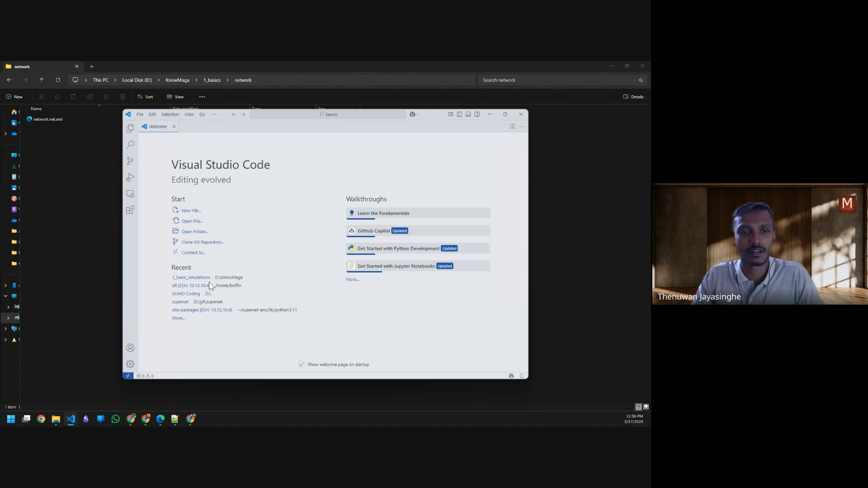
Open the folder D:\KnowMaga\1_basics in a maximized Visual Studio Code window and trust its authors.
{"action": "left_click", "coordinate": [197, 235]}
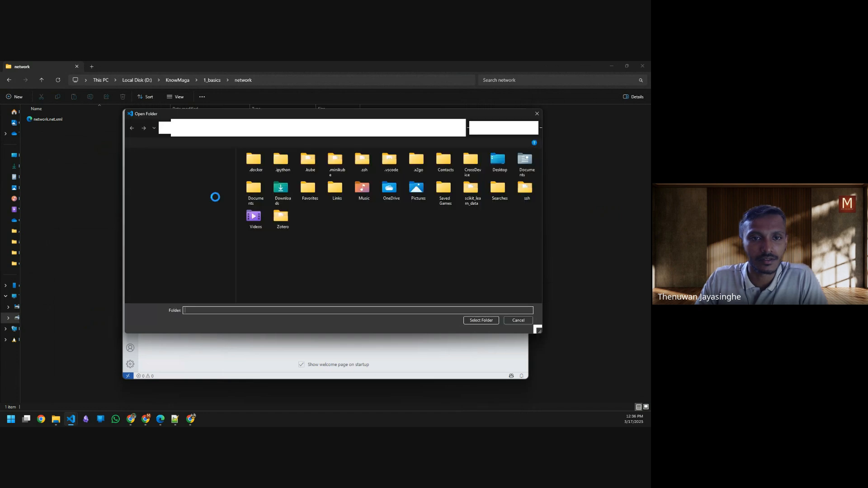
{"action": "scroll", "coordinate": [166, 244], "scroll_direction": "down", "scroll_amount": 2}
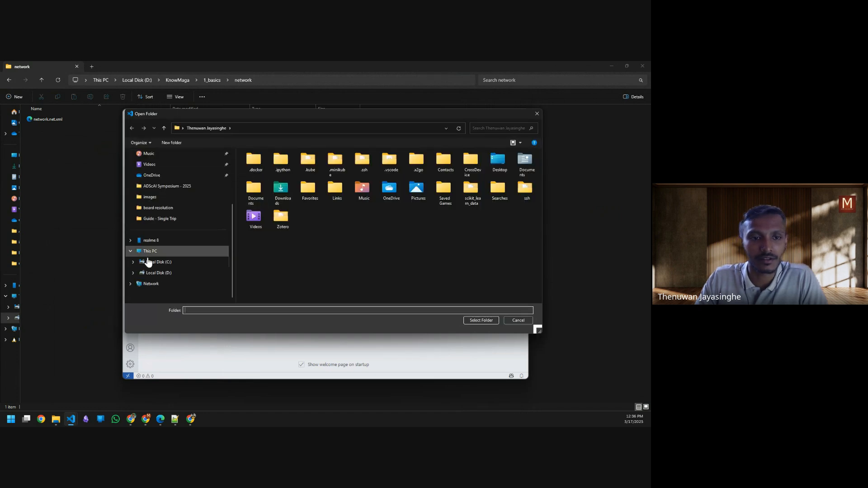
{"action": "left_click", "coordinate": [153, 274]}
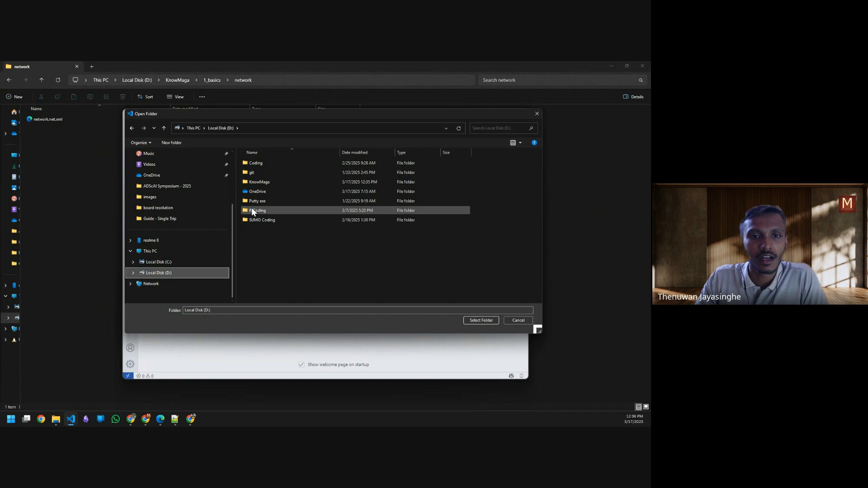
{"action": "double_click", "coordinate": [254, 181]}
{"action": "left_click", "coordinate": [257, 164]}
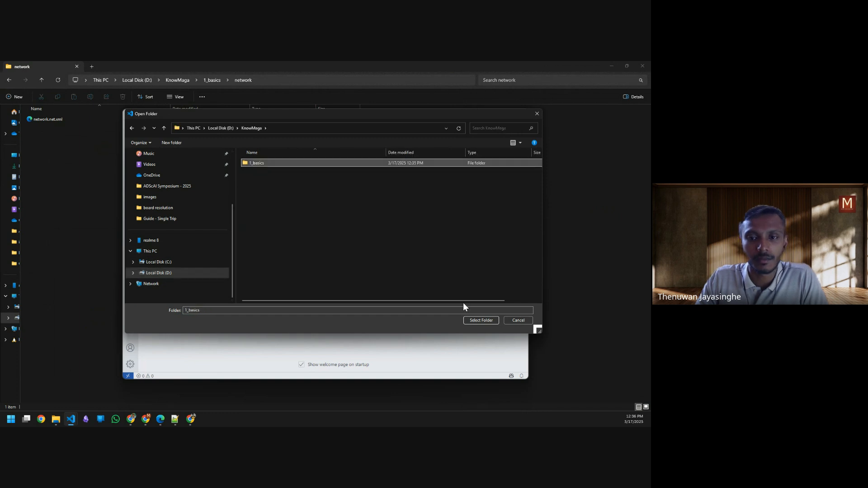
{"action": "left_click", "coordinate": [480, 321]}
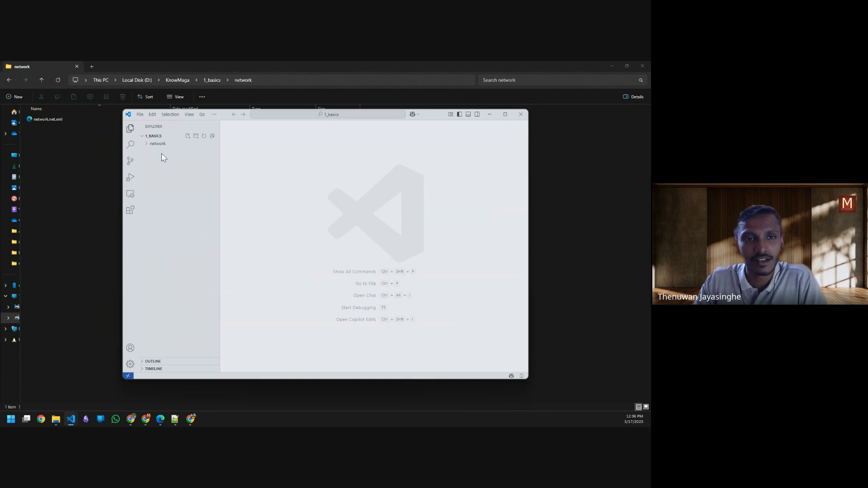
{"action": "left_click", "coordinate": [505, 114]}
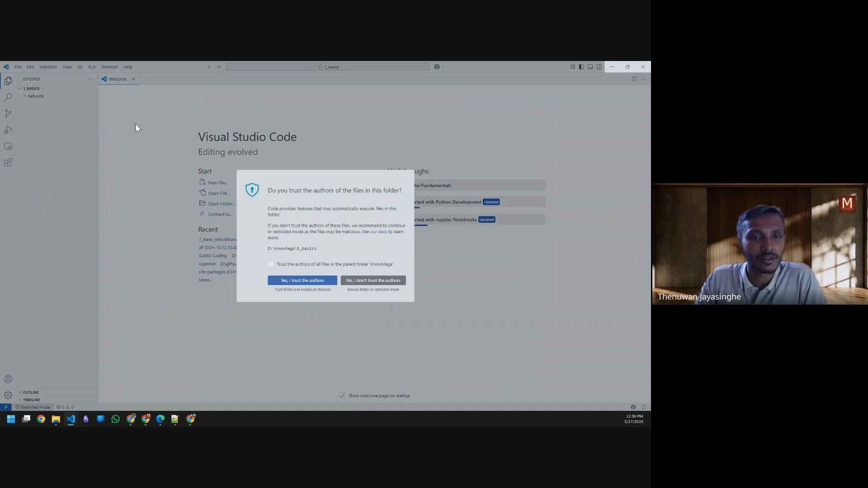
{"action": "left_click", "coordinate": [305, 278]}
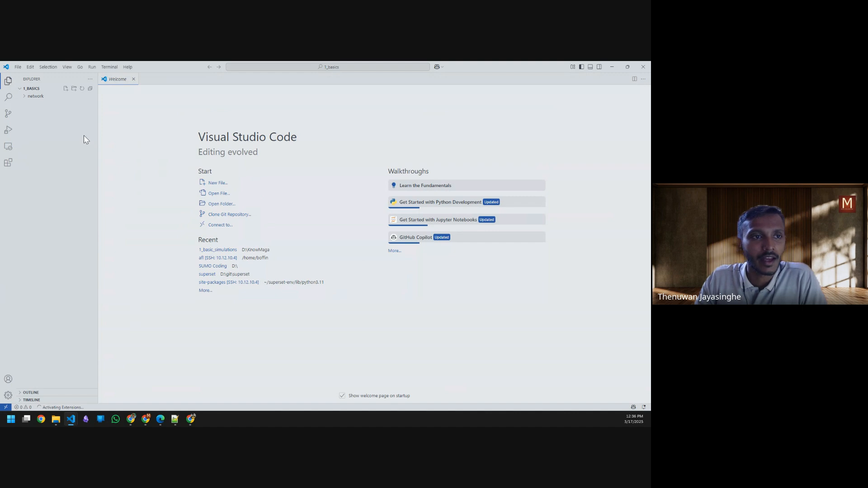
Open network.net.xml from the network folder and collapse its net element at line 35.
{"action": "left_click_drag", "start_coordinate": [98, 116], "coordinate": [132, 117]}
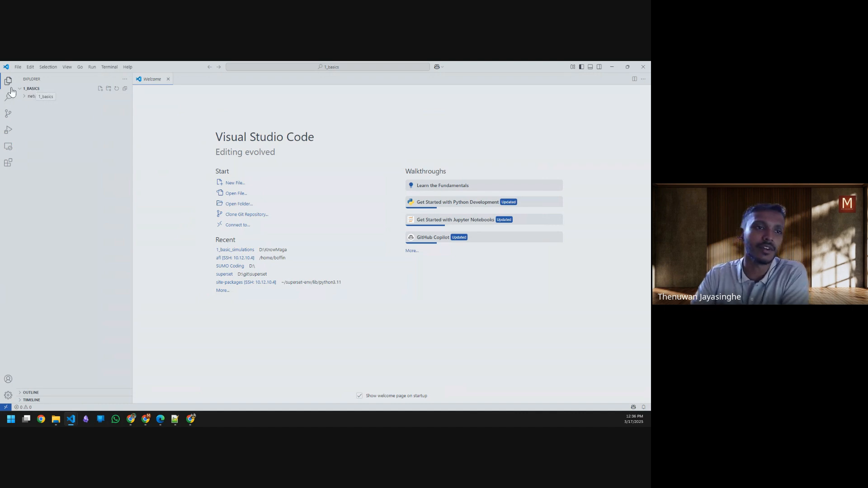
{"action": "left_click", "coordinate": [35, 96]}
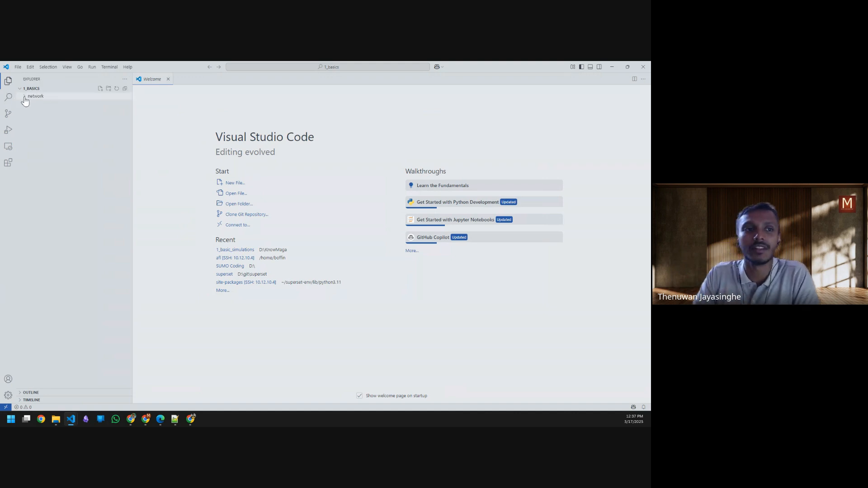
{"action": "left_click", "coordinate": [45, 103]}
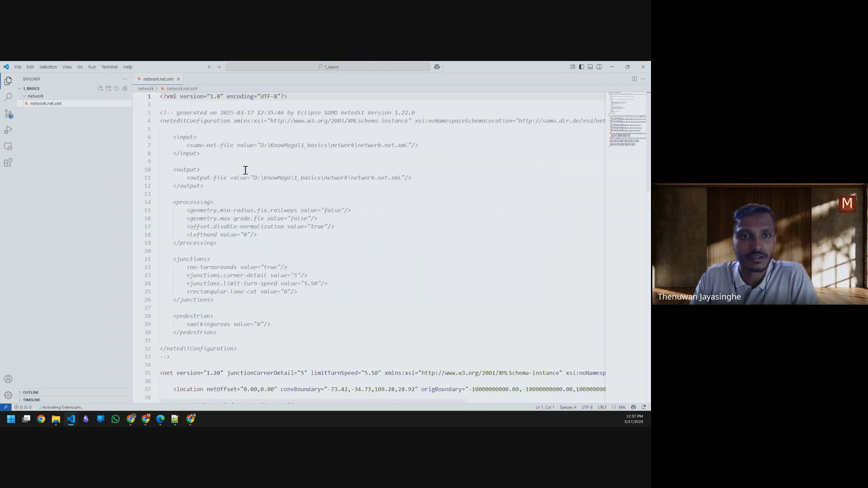
{"action": "scroll", "coordinate": [212, 181], "scroll_direction": "down", "scroll_amount": 8}
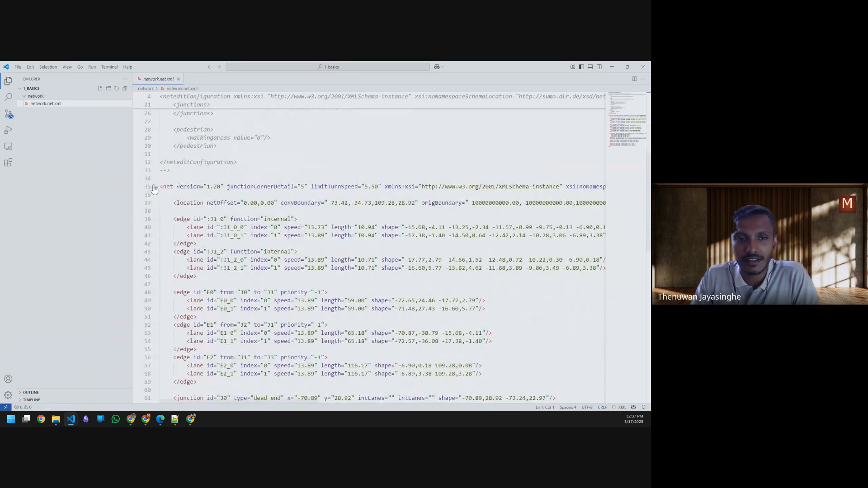
{"action": "left_click", "coordinate": [156, 187]}
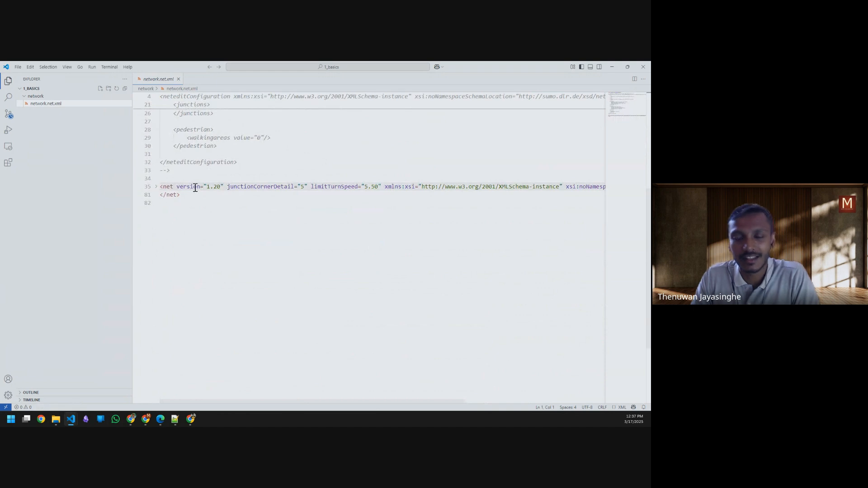
Expand the net element at line 35, close network.net.xml, and collapse the network folder.
{"action": "left_click", "coordinate": [157, 187]}
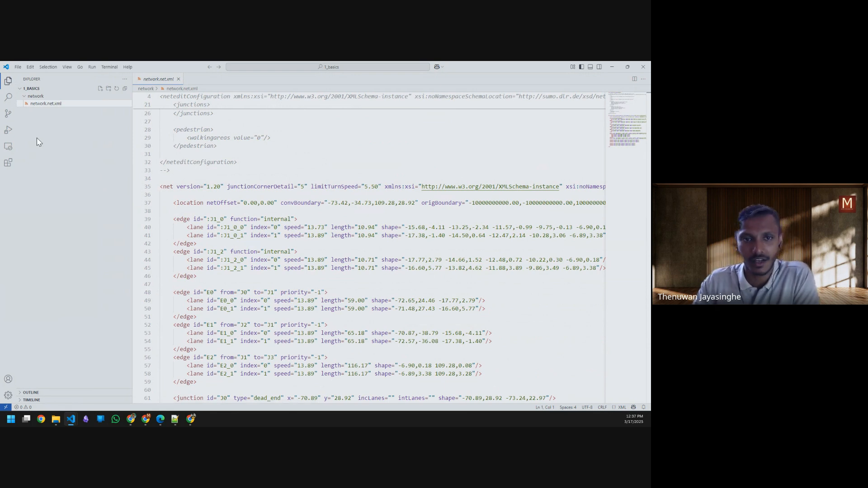
{"action": "left_click", "coordinate": [178, 79]}
{"action": "left_click", "coordinate": [35, 96]}
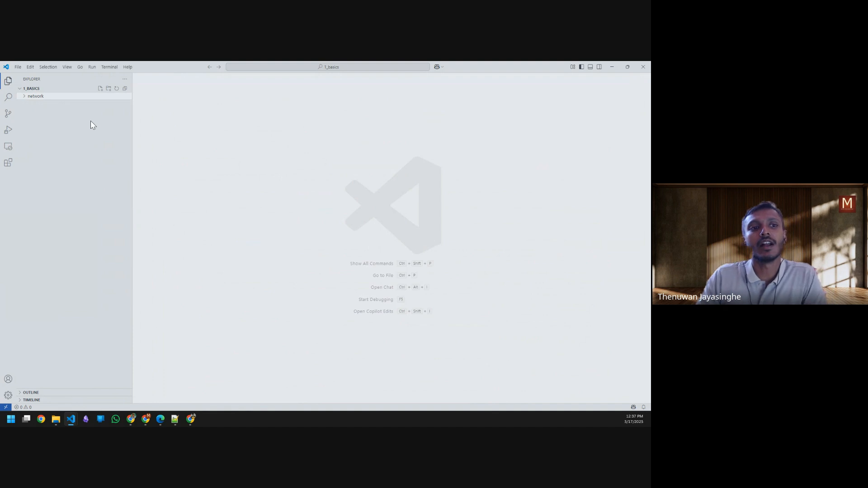
Create a folder named demand in the root of the 1_basics project.
{"action": "right_click", "coordinate": [73, 114]}
{"action": "left_click", "coordinate": [93, 135]}
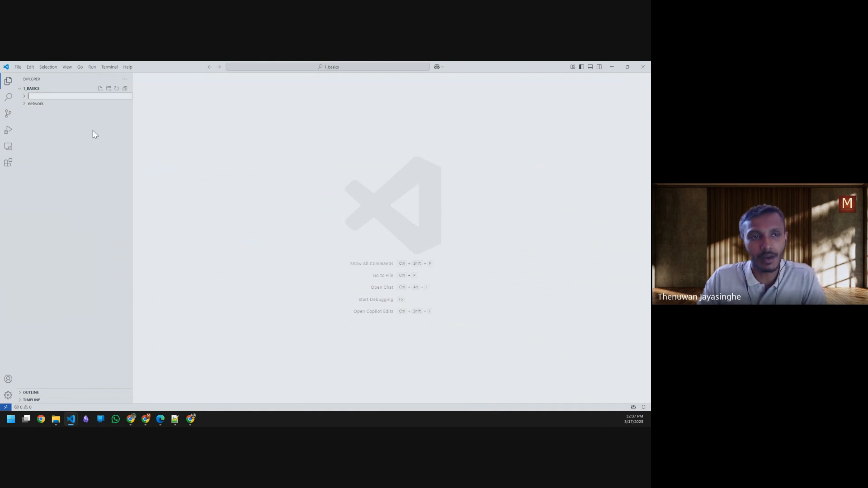
{"action": "type", "text": "demand"}
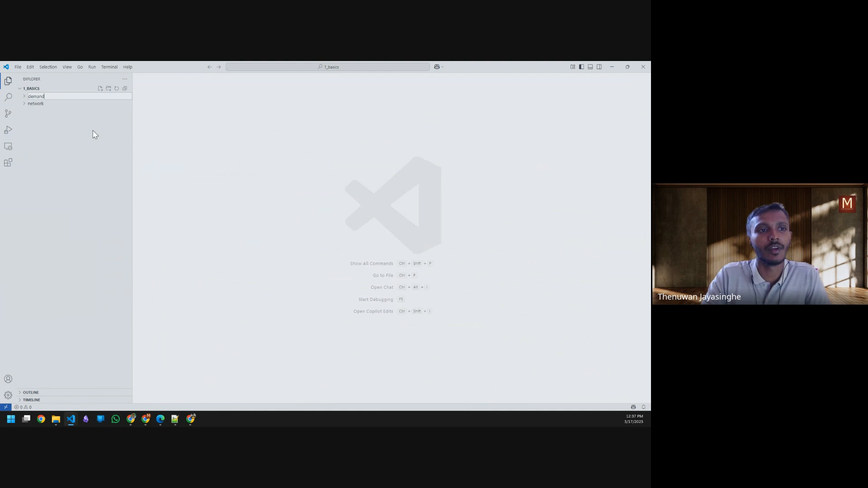
{"action": "key", "text": "Return"}
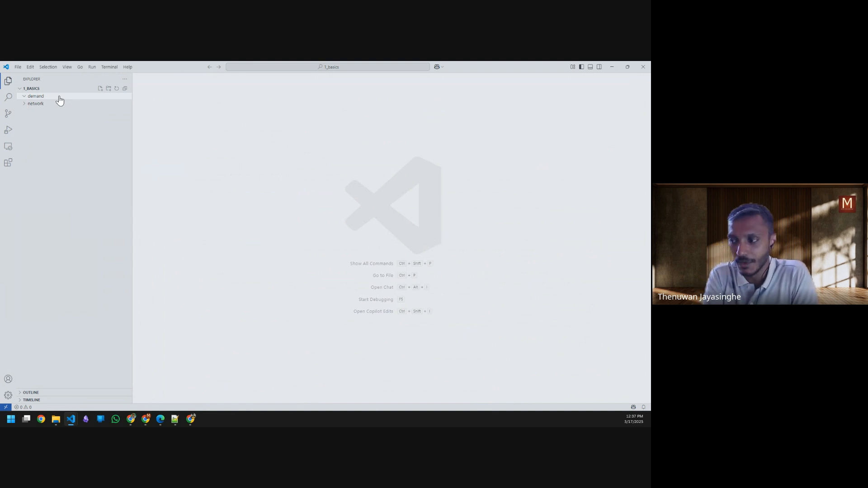
Create a file named demand.rou.xml inside the demand folder.
{"action": "right_click", "coordinate": [59, 99]}
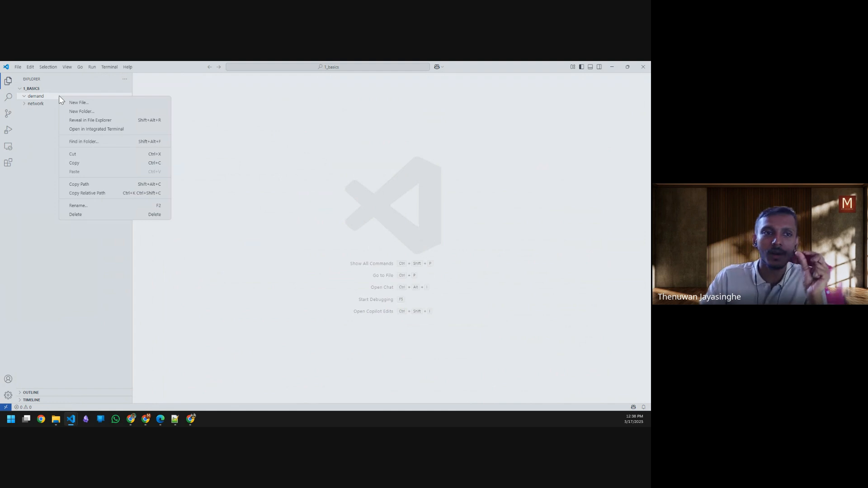
{"action": "left_click", "coordinate": [70, 102]}
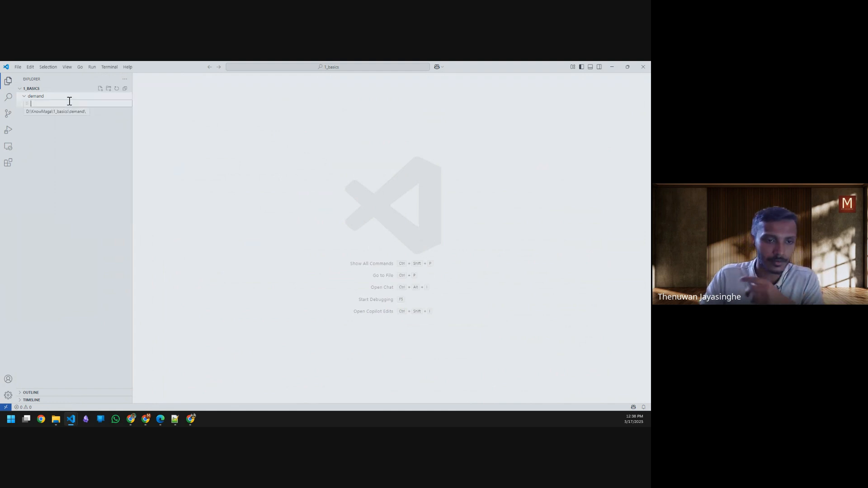
{"action": "type", "text": "demand"}
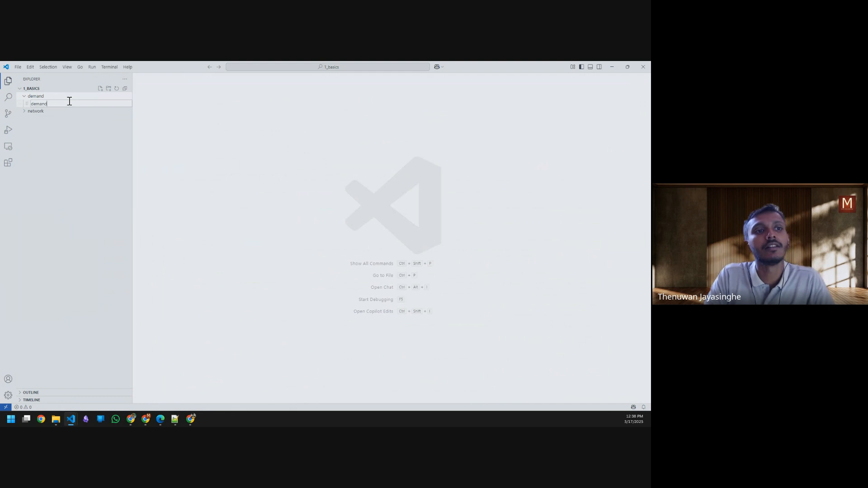
{"action": "type", "text": ".ro"}
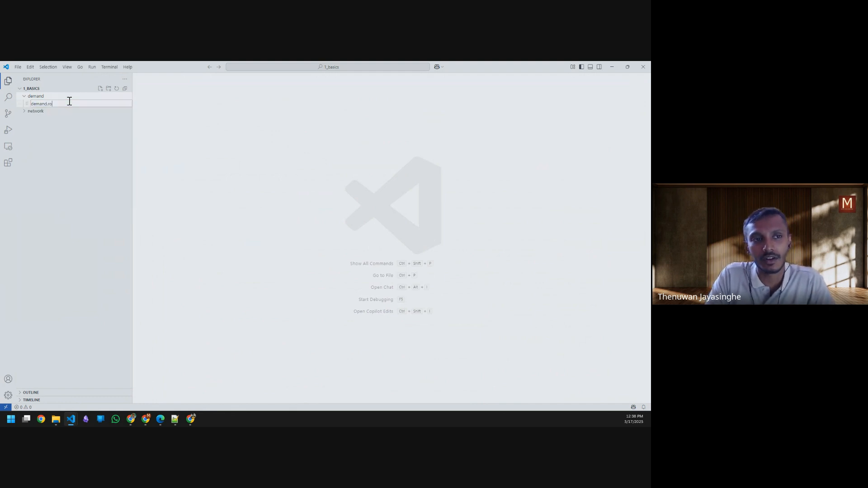
{"action": "type", "text": "u.xm"}
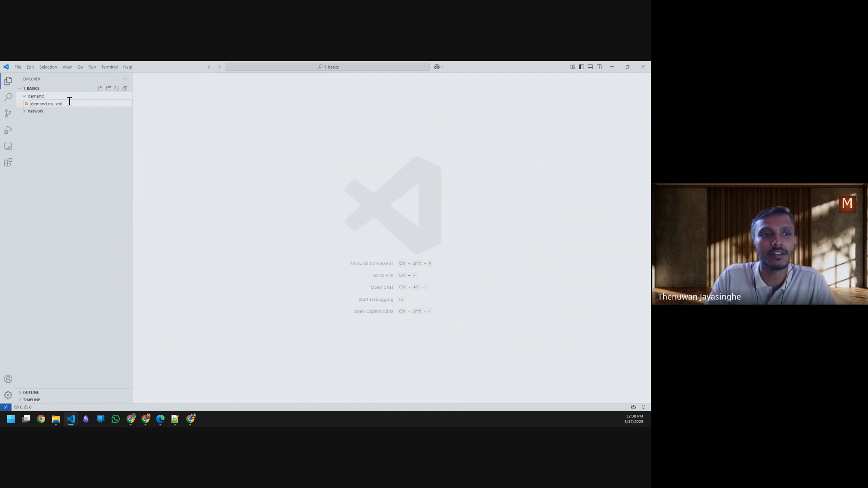
{"action": "type", "text": "l"}
{"action": "key", "text": "Return"}
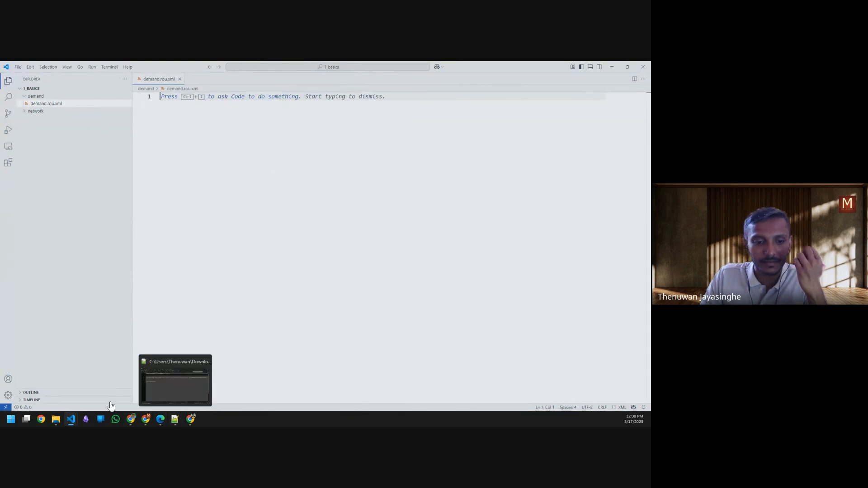
Switch to the 1_basics\network folder in File Explorer and launch netedit from its path.
{"action": "mouse_move", "coordinate": [57, 422]}
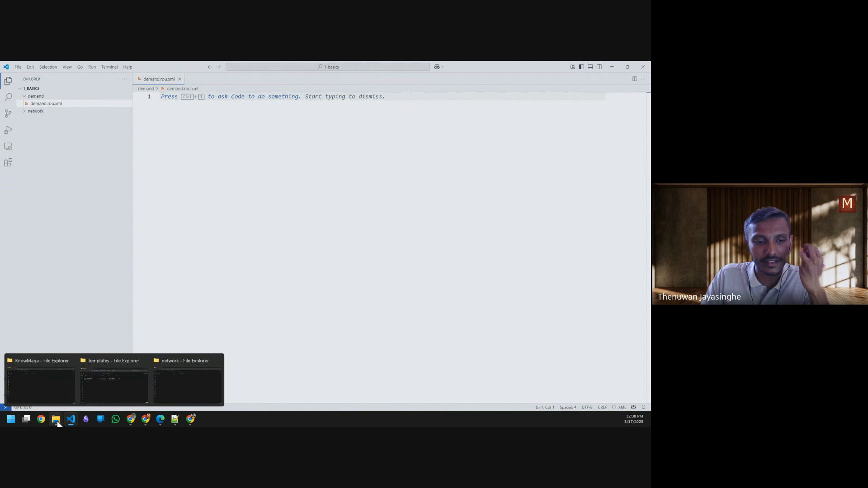
{"action": "left_click", "coordinate": [189, 388]}
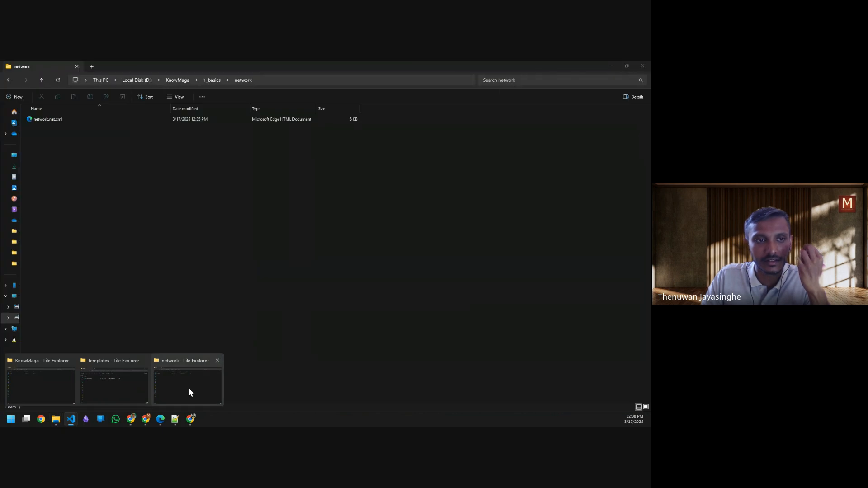
{"action": "left_click", "coordinate": [277, 83]}
{"action": "type", "text": "net"}
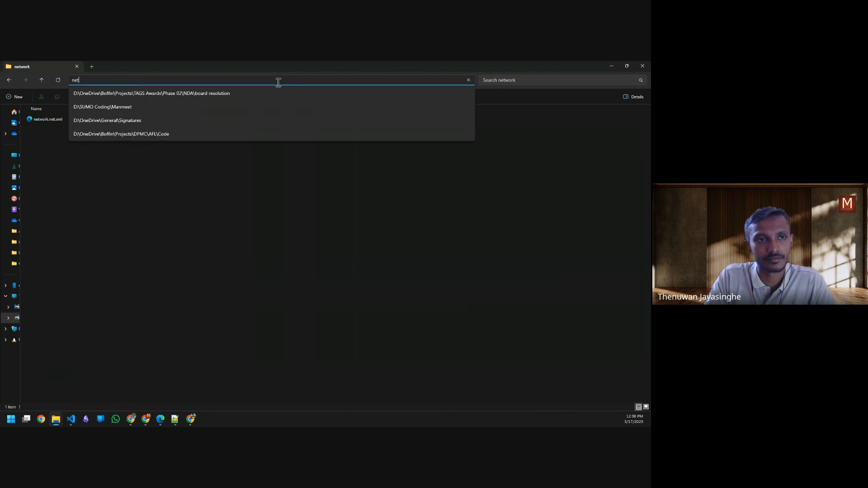
{"action": "type", "text": "edit"}
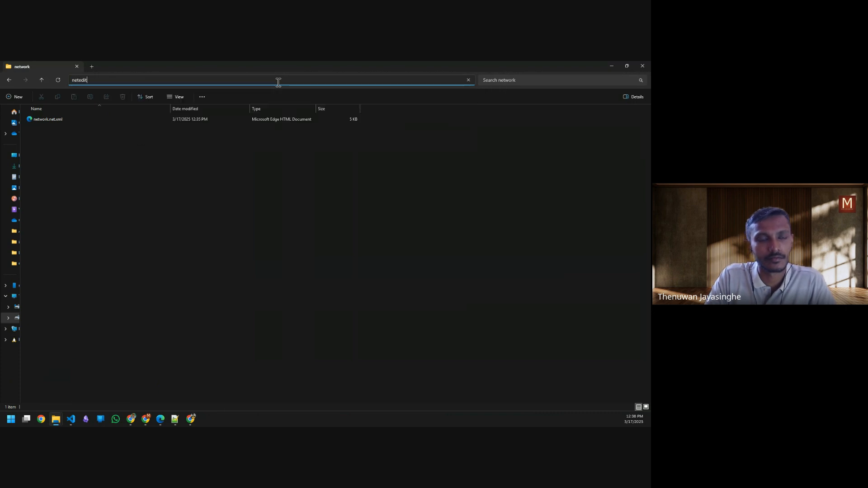
{"action": "key", "text": "Return"}
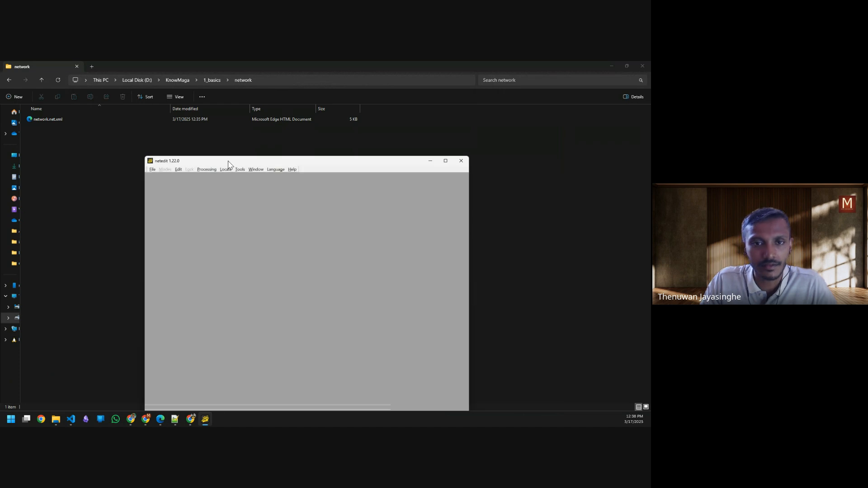
Open network.net.xml from the network folder in netedit and bring its window to the front.
{"action": "left_click", "coordinate": [7, 72]}
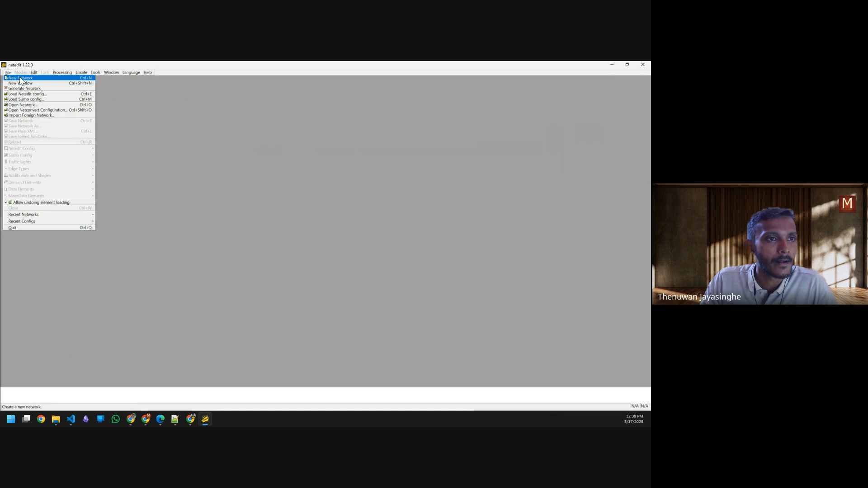
{"action": "left_click", "coordinate": [18, 105]}
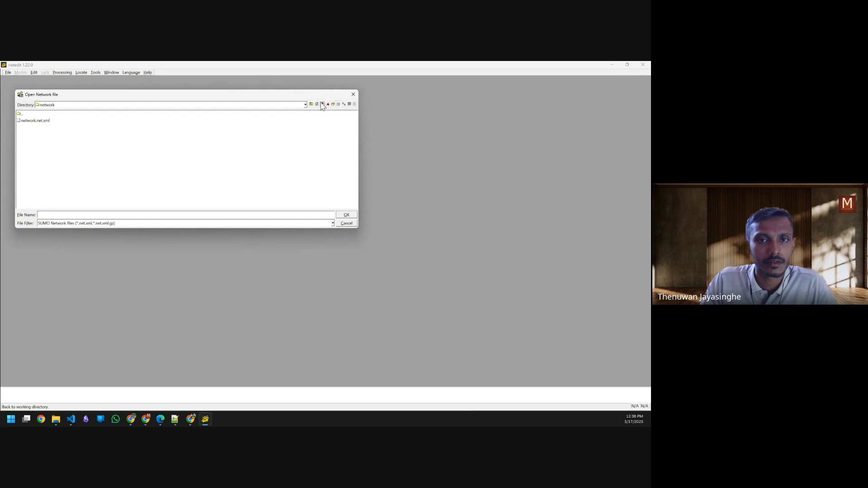
{"action": "left_click", "coordinate": [42, 121]}
{"action": "left_click", "coordinate": [347, 216]}
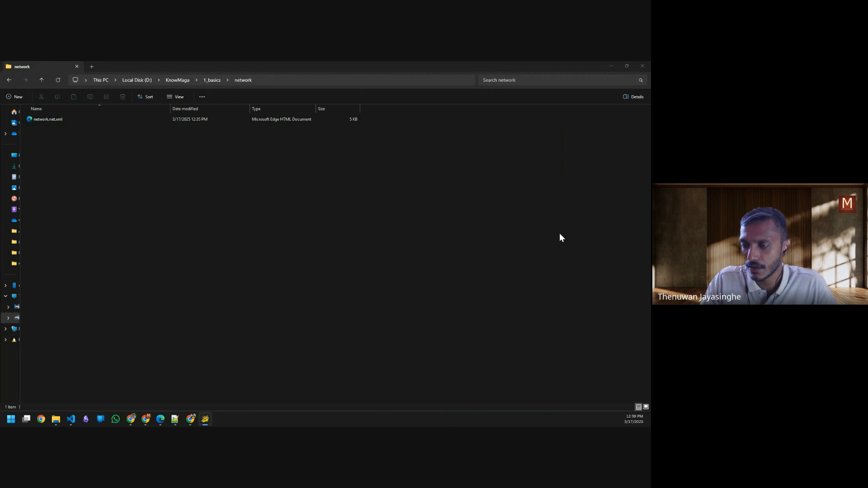
{"action": "key", "text": "alt+Tab"}
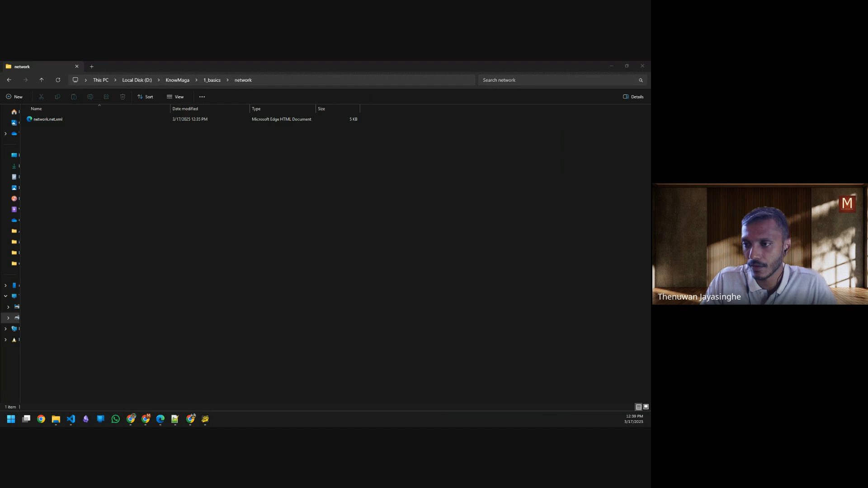
{"action": "key", "text": "alt+Tab"}
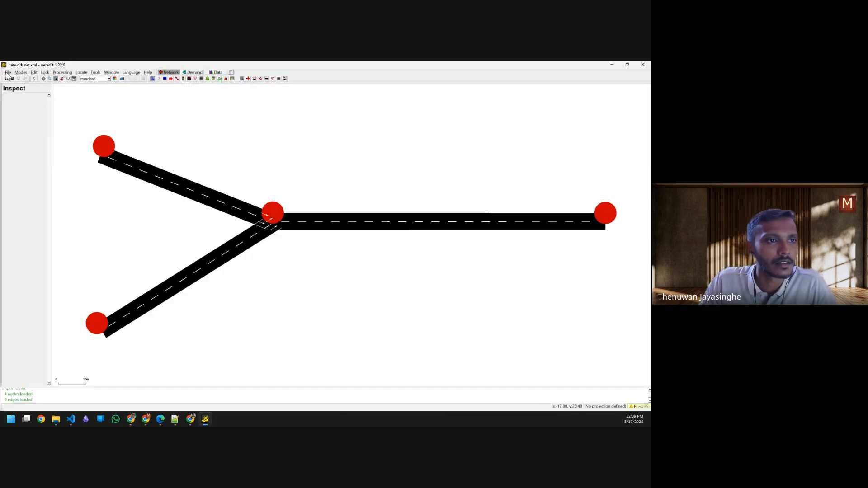
Switch the loaded road network to Demand editing mode.
{"action": "left_click", "coordinate": [6, 73]}
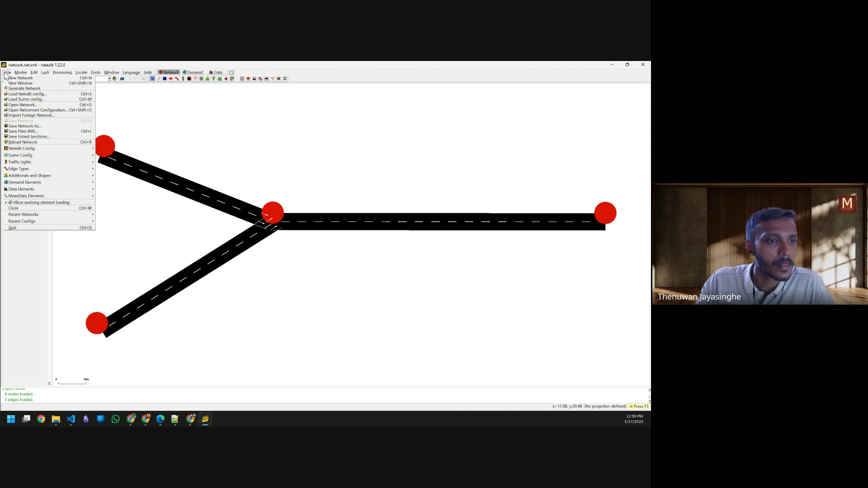
{"action": "mouse_move", "coordinate": [27, 186]}
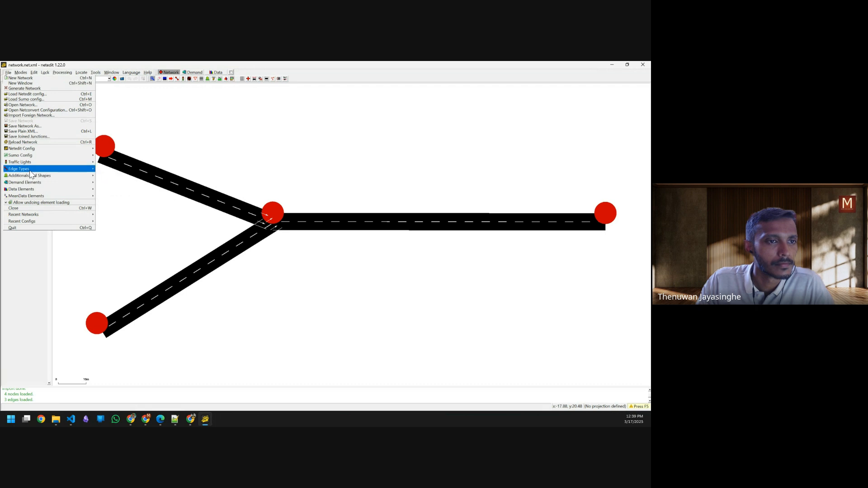
{"action": "mouse_move", "coordinate": [31, 171]}
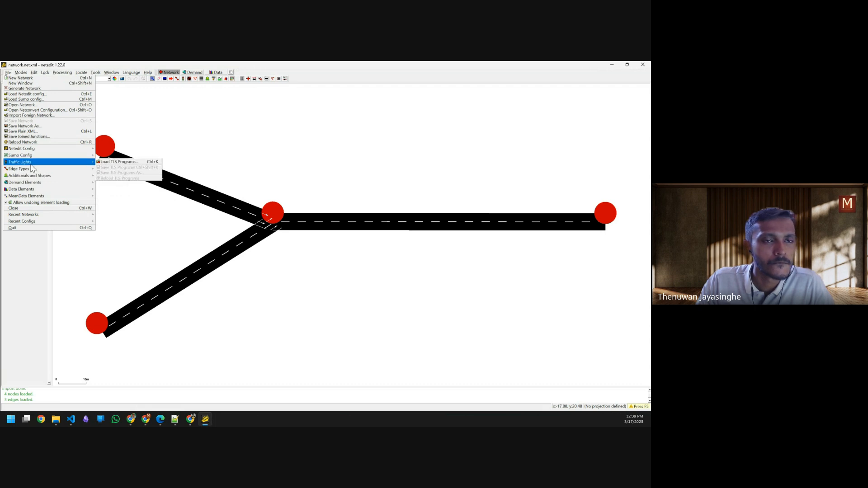
{"action": "left_click", "coordinate": [199, 73]}
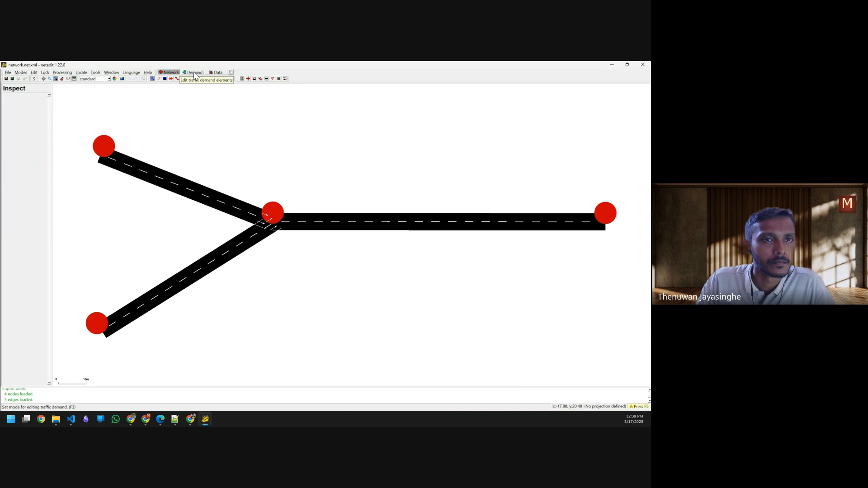
{"action": "left_click", "coordinate": [195, 72]}
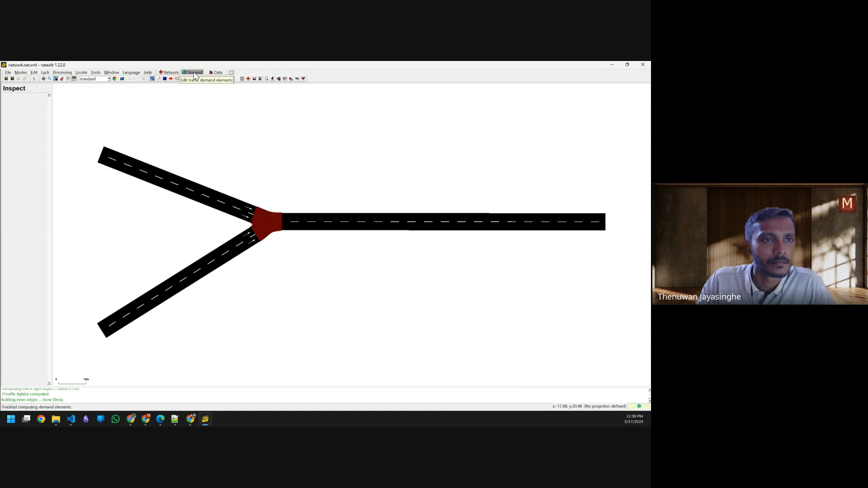
{"action": "left_click", "coordinate": [9, 73]}
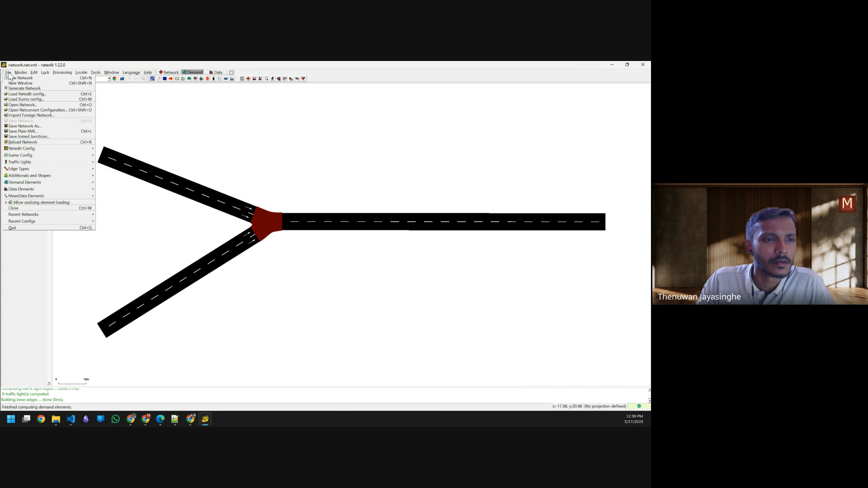
{"action": "mouse_move", "coordinate": [30, 156]}
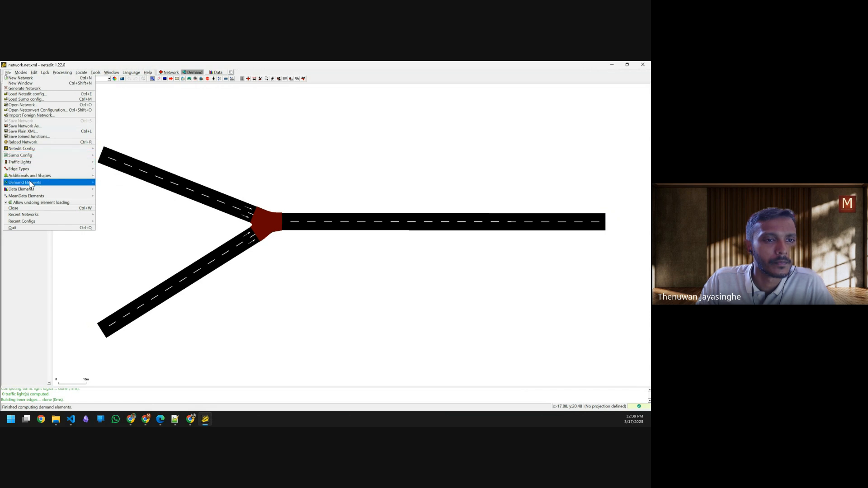
{"action": "mouse_move", "coordinate": [29, 184]}
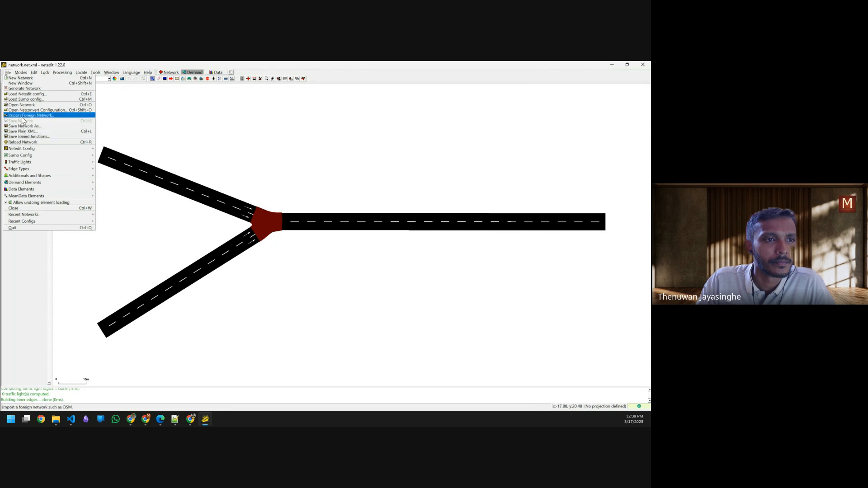
{"action": "left_click", "coordinate": [193, 127]}
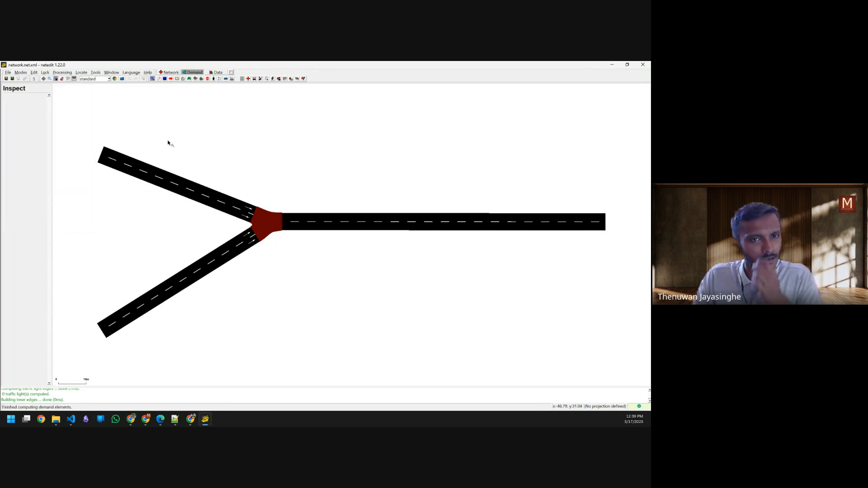
Minimize the netedit window and return to the network folder in File Explorer.
{"action": "left_click", "coordinate": [612, 65]}
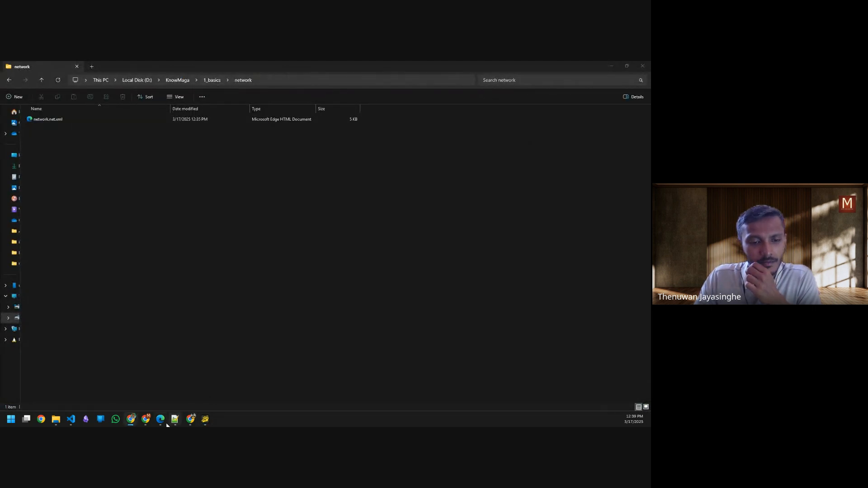
{"action": "mouse_move", "coordinate": [165, 421]}
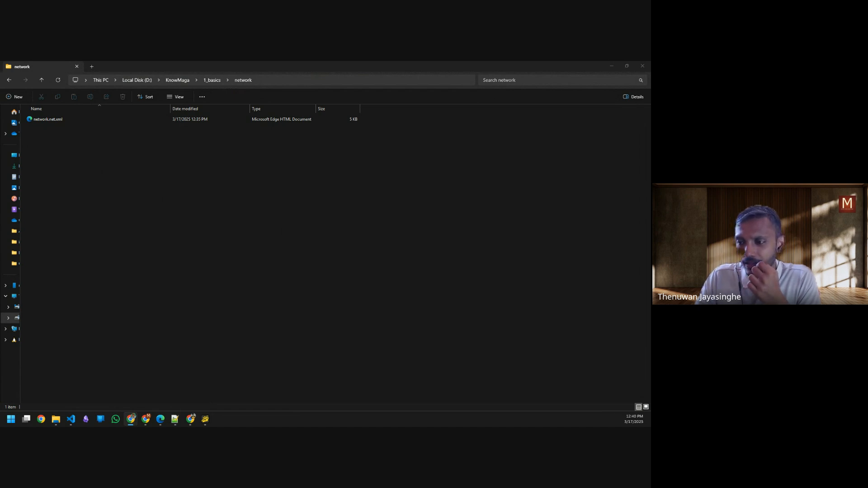
{"action": "key", "text": "super+d"}
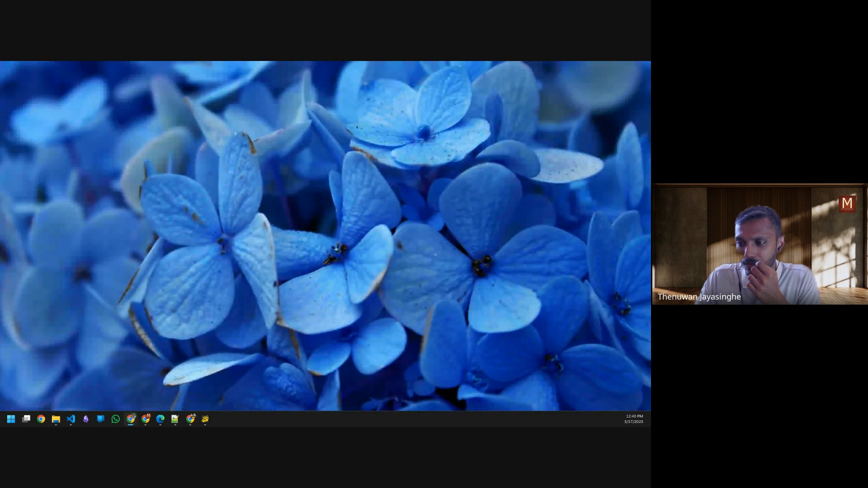
{"action": "key", "text": "super+d"}
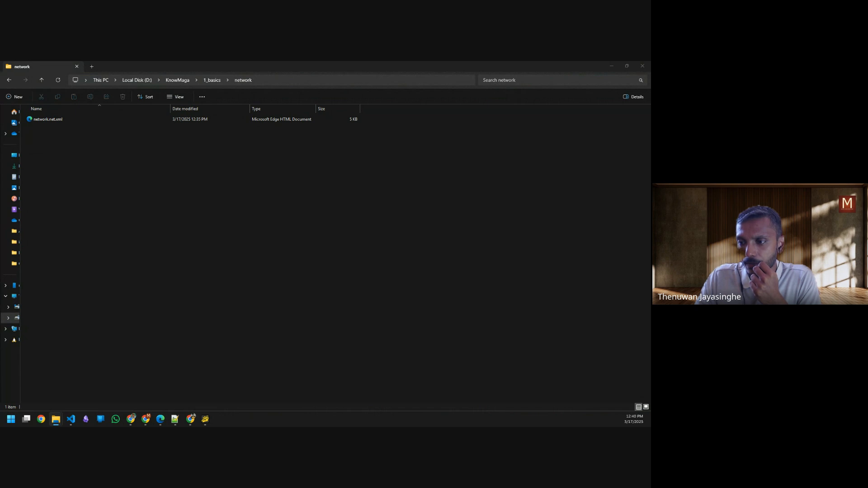
{"action": "key", "text": "alt+Tab"}
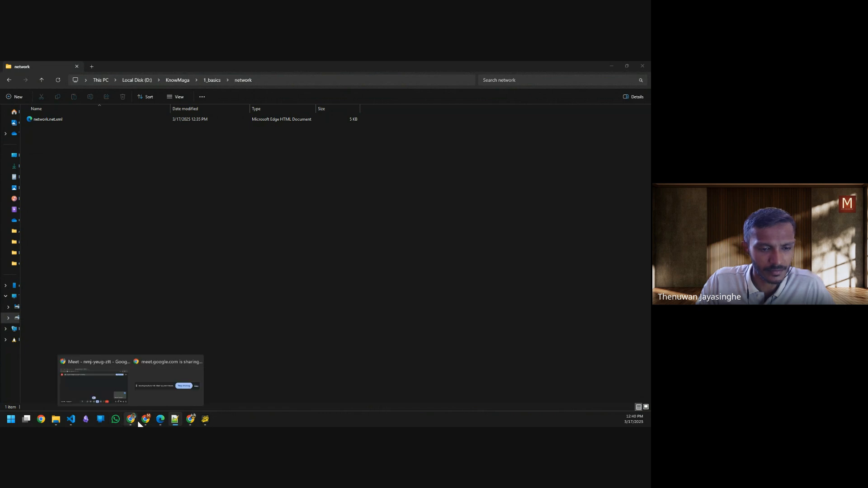
Switch to demand.rou.xml in VS Code and insert the XML declaration and a routes element referencing the routes_file.xsd schema, with a placeholder comment.
{"action": "mouse_move", "coordinate": [71, 420]}
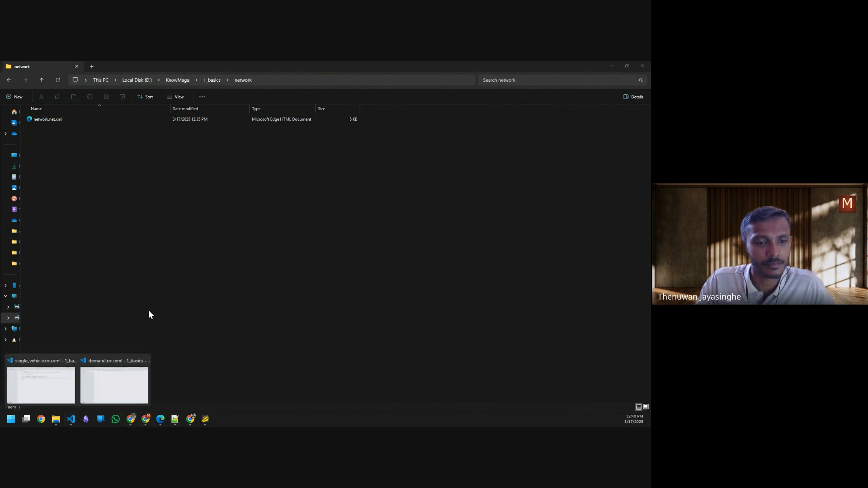
{"action": "left_click", "coordinate": [129, 371]}
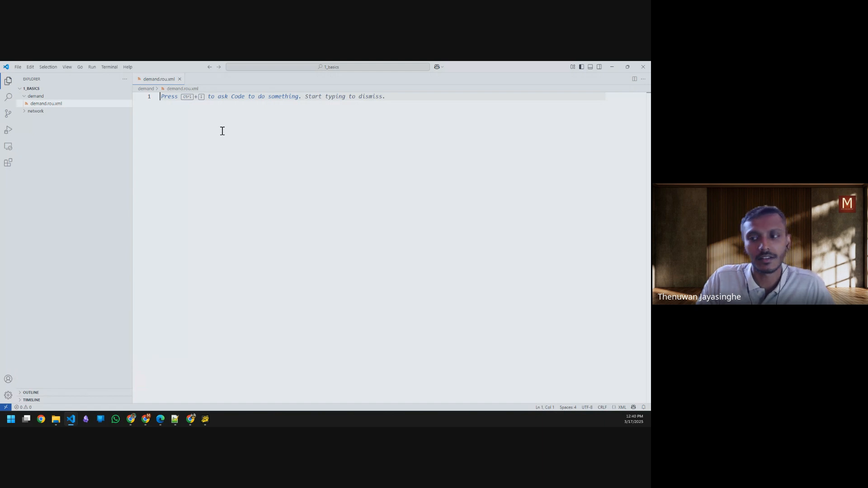
{"action": "type", "text": "<?xml version=\"1.0\" encoding=\"UTF-8\"?>   <routes xmlns:xsi=\"http://www.w3.org/2001/XMLSchema-instance\" xsi:noNamespaceSchemaLocation=\"http://sumo.dlr.de/xsd/routes_file.xsd\"> <!--    your xml code goes here-->   </routes>"}
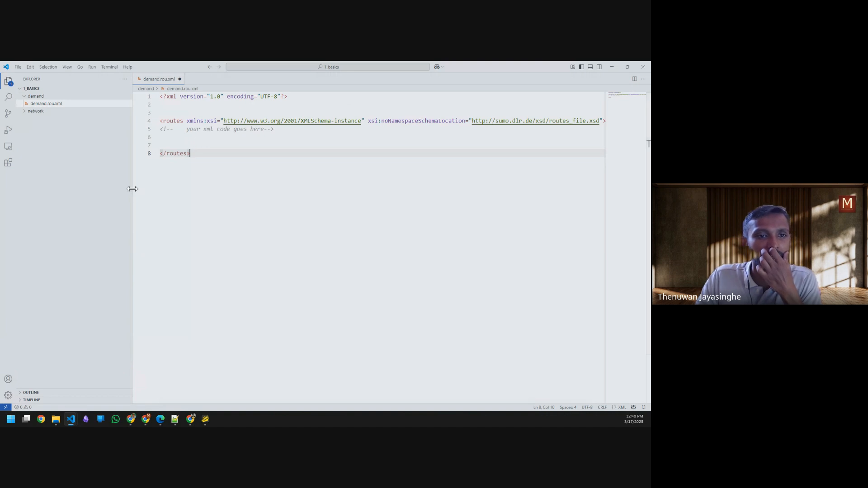
{"action": "left_click_drag", "start_coordinate": [132, 188], "coordinate": [90, 188]}
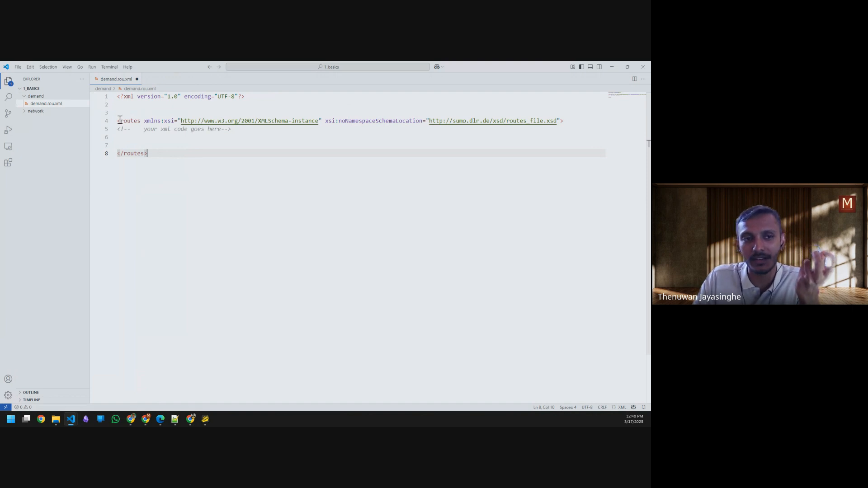
{"action": "left_click_drag", "start_coordinate": [118, 120], "coordinate": [144, 120]}
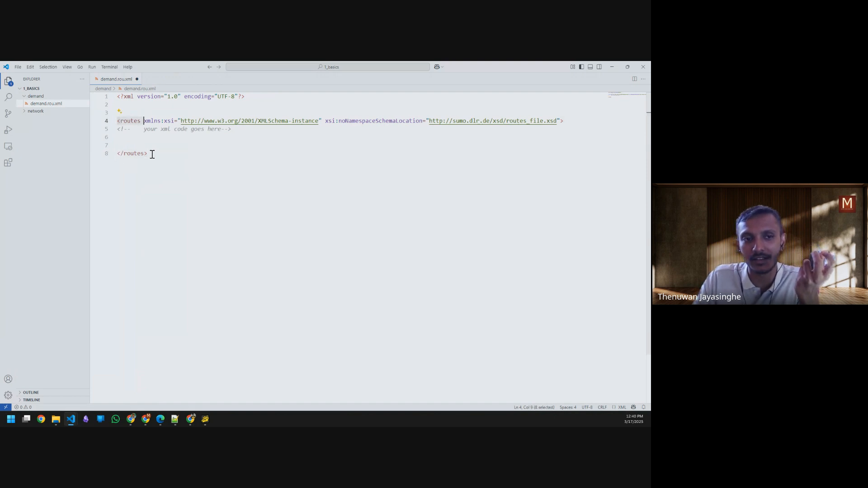
{"action": "left_click", "coordinate": [137, 137]}
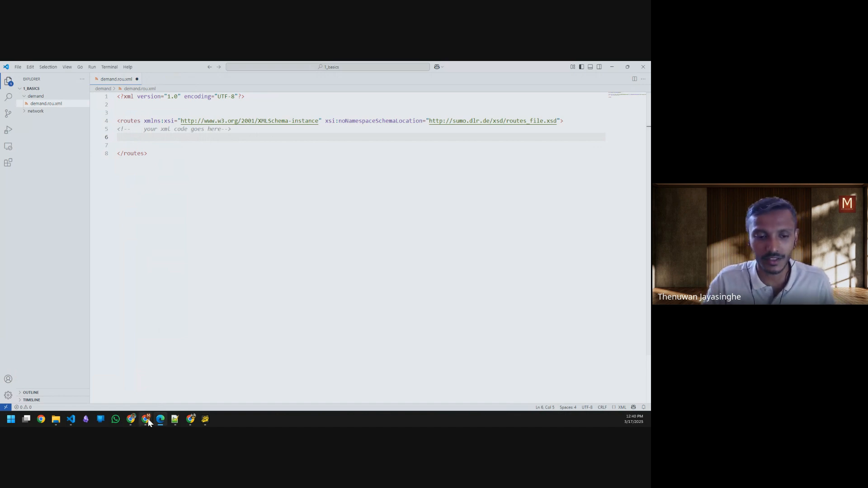
Switch to the SUMO documentation in Chrome, shorten the address to the sumo.dlr.de site root, and open the user documentation from the home page.
{"action": "mouse_move", "coordinate": [148, 421]}
{"action": "left_click", "coordinate": [177, 380]}
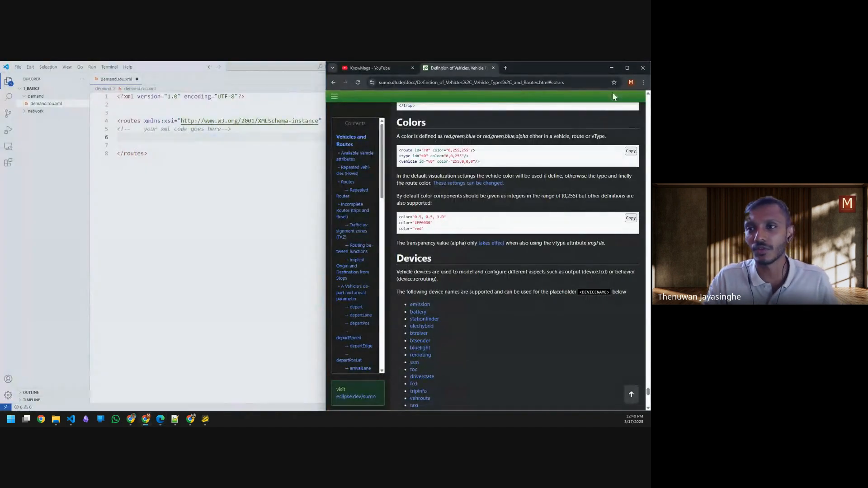
{"action": "left_click", "coordinate": [627, 68]}
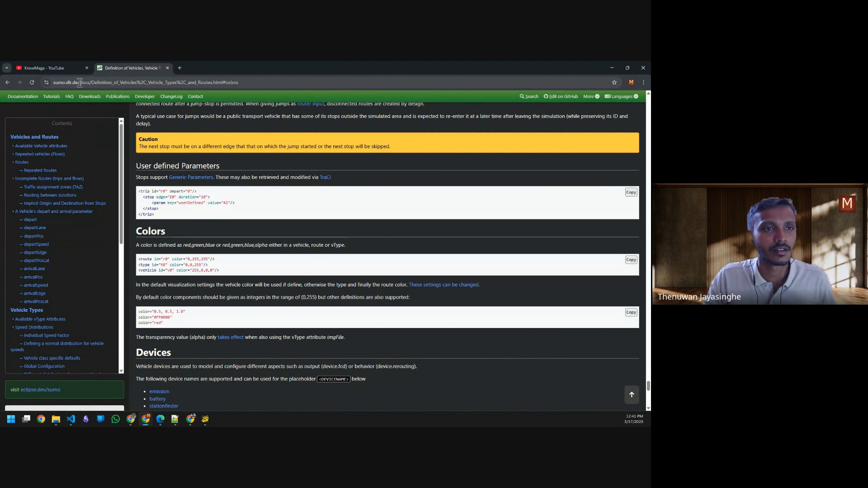
{"action": "left_click", "coordinate": [95, 82]}
{"action": "left_click_drag", "start_coordinate": [96, 83], "coordinate": [347, 83]}
{"action": "key", "text": "BackSpace"}
{"action": "key", "text": "Return"}
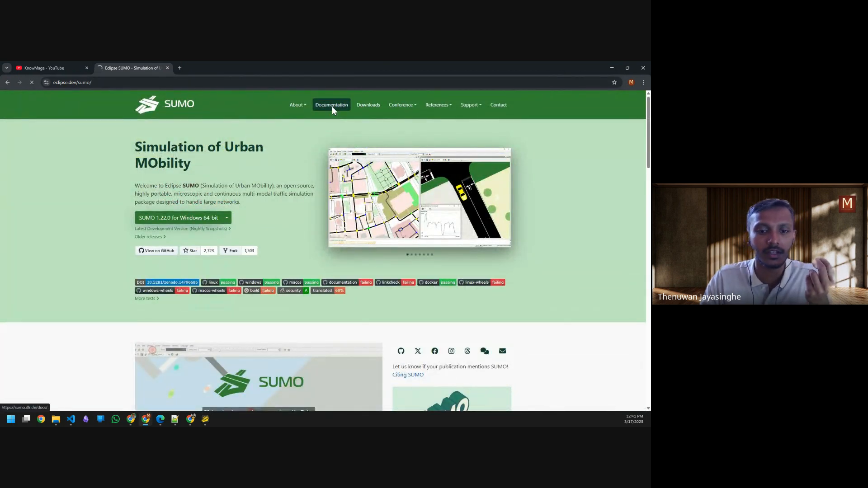
{"action": "left_click", "coordinate": [332, 107]}
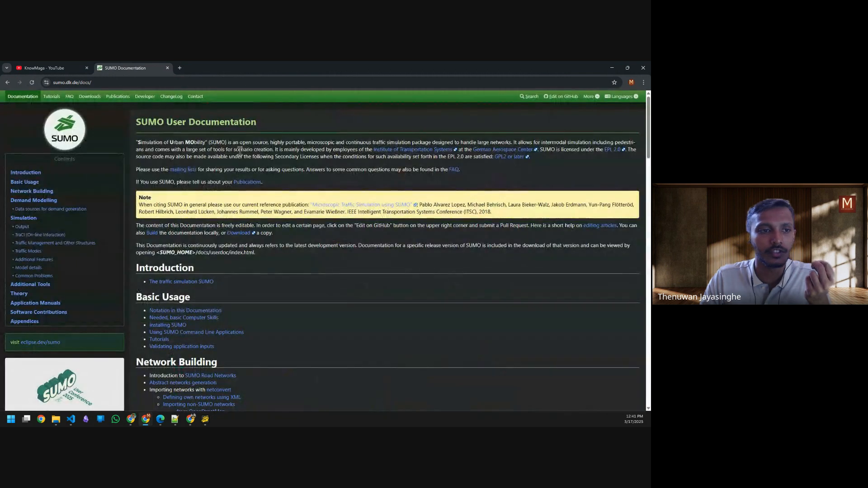
Search the SUMO documentation for "vehicle demand" and open the Definition of Vehicles, Vehicle Types, and Routes page.
{"action": "left_click", "coordinate": [527, 97]}
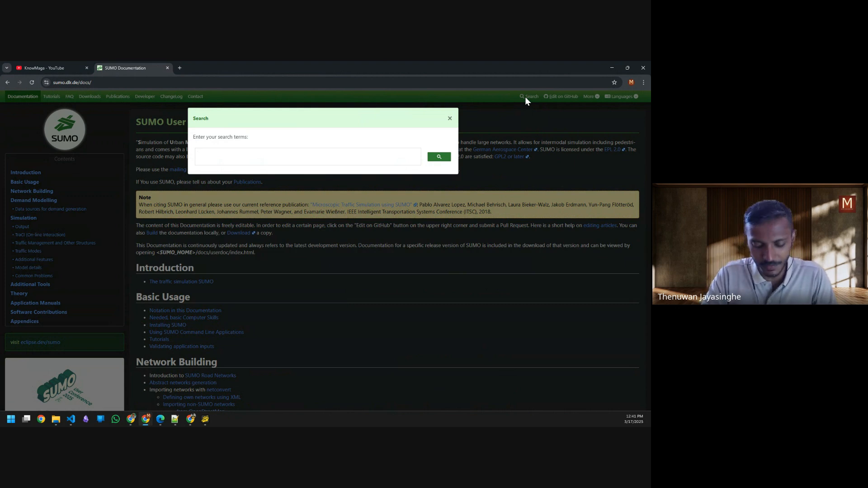
{"action": "type", "text": "vehicle demand"}
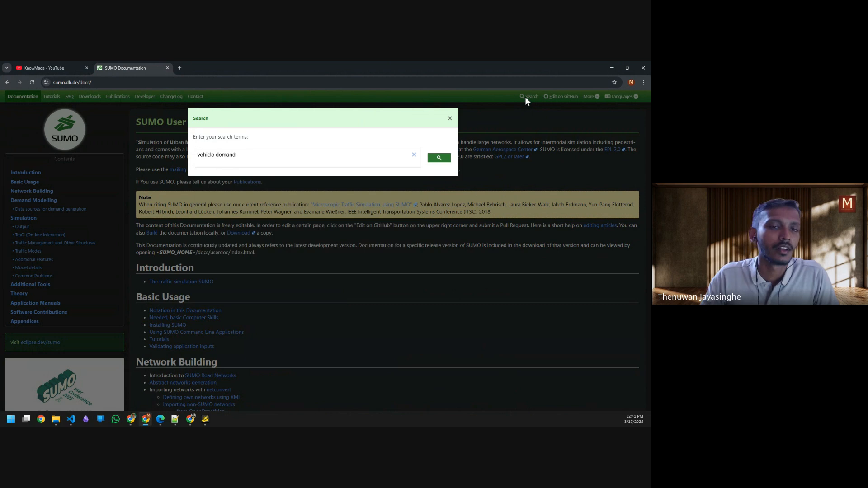
{"action": "key", "text": "Return"}
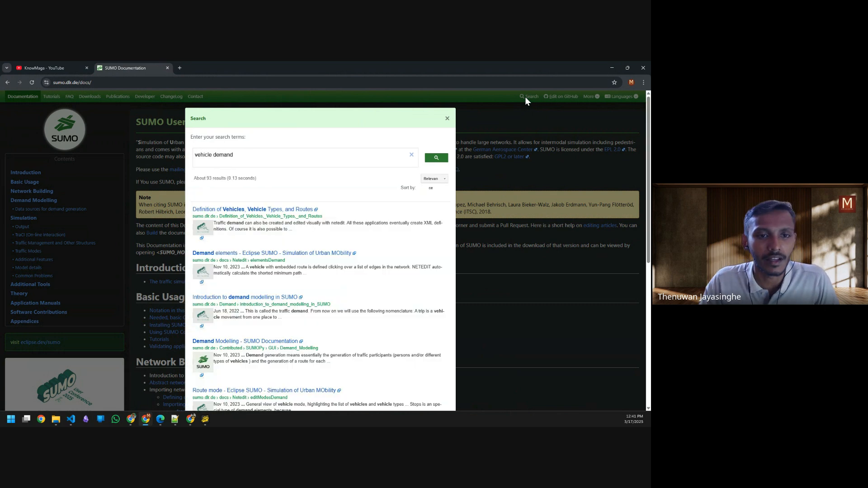
{"action": "left_click", "coordinate": [256, 210]}
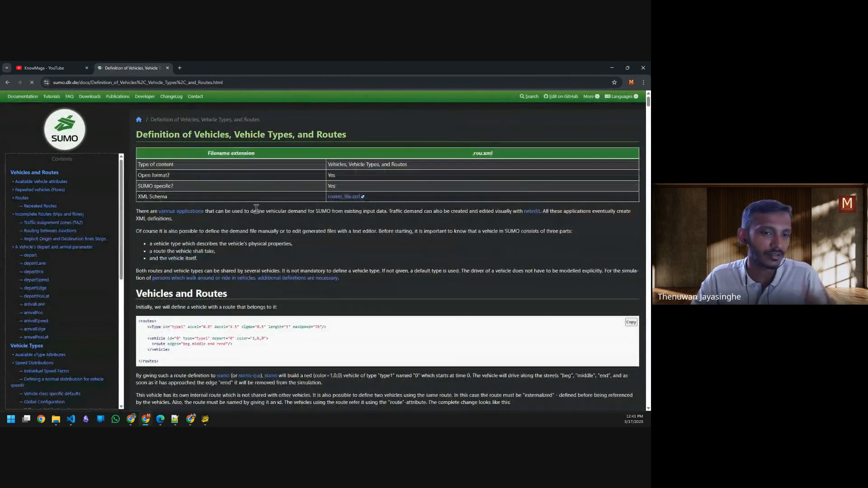
Copy the vType, route0 and two vehicle definitions from the shared-route example and paste them inside the routes element of demand.rou.xml in VS Code.
{"action": "scroll", "coordinate": [258, 222], "scroll_direction": "down", "scroll_amount": 2}
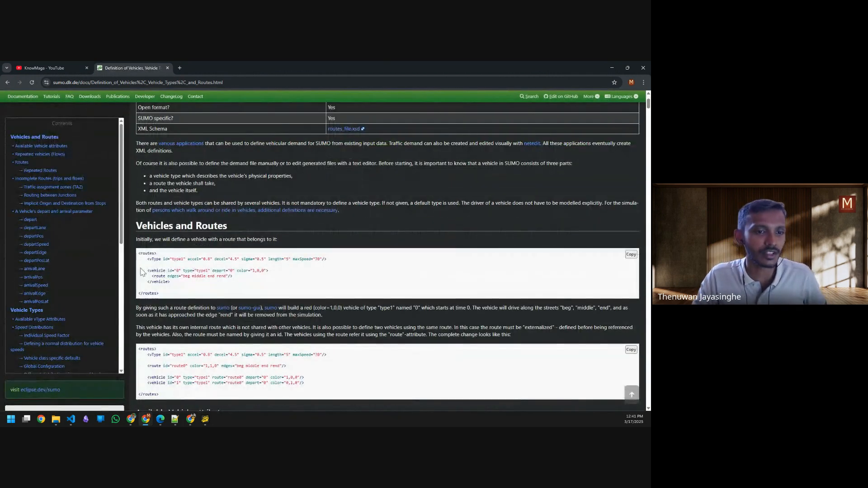
{"action": "left_click_drag", "start_coordinate": [156, 254], "coordinate": [122, 294]}
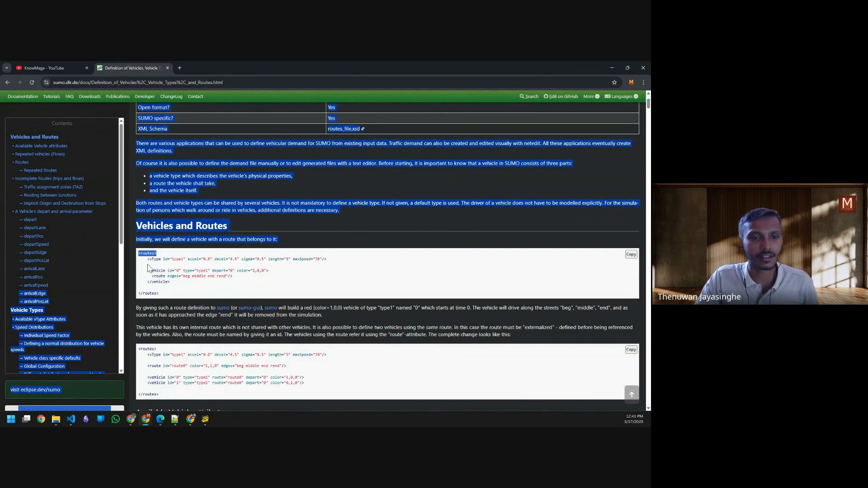
{"action": "left_click", "coordinate": [198, 287]}
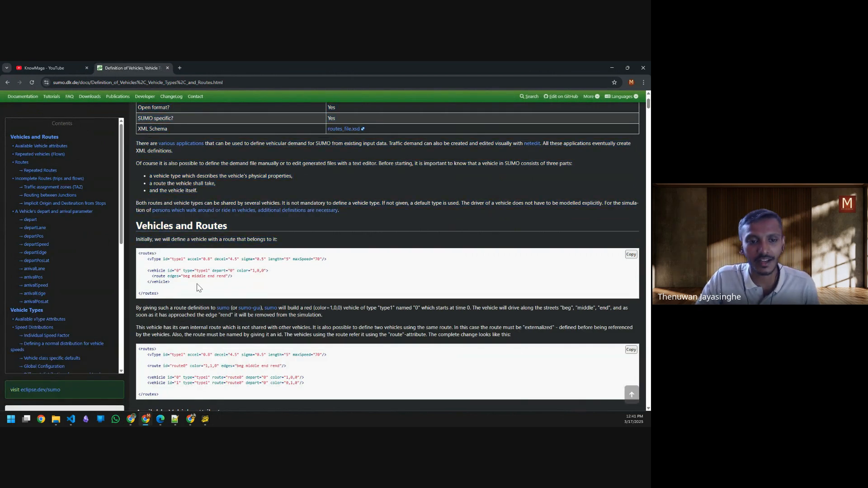
{"action": "scroll", "coordinate": [198, 288], "scroll_direction": "down", "scroll_amount": 3}
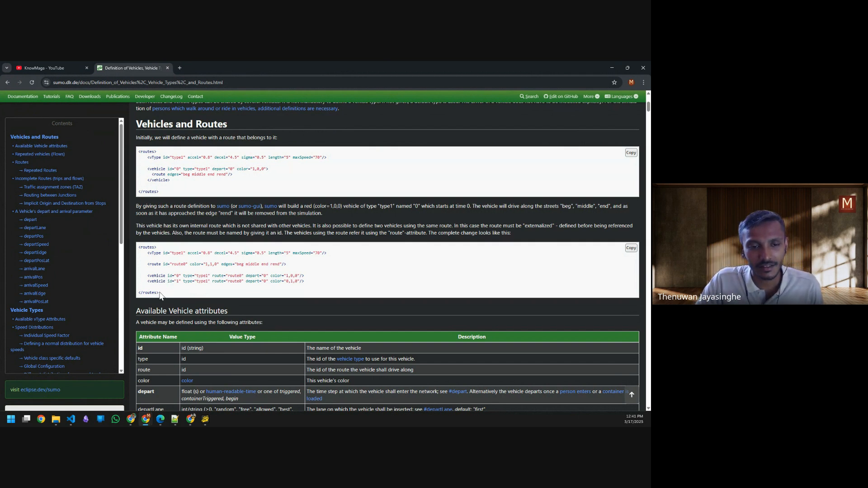
{"action": "left_click_drag", "start_coordinate": [160, 295], "coordinate": [134, 248]}
{"action": "key", "text": "ctrl+c"}
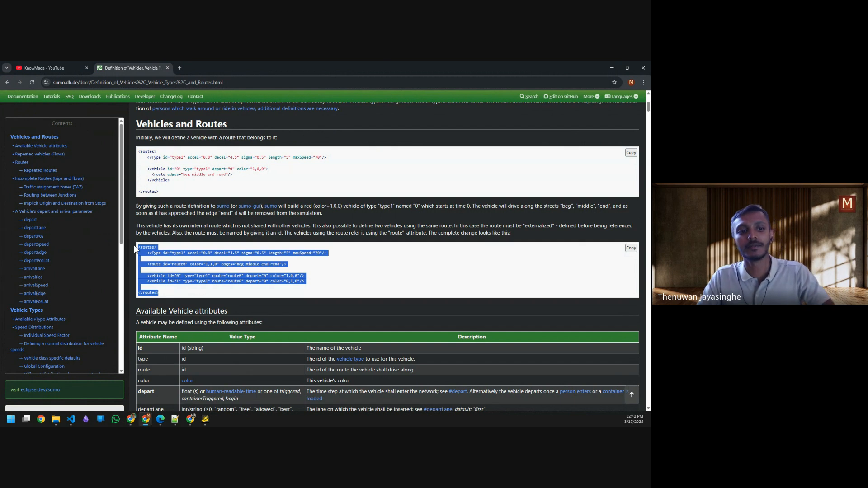
{"action": "left_click", "coordinate": [168, 274]}
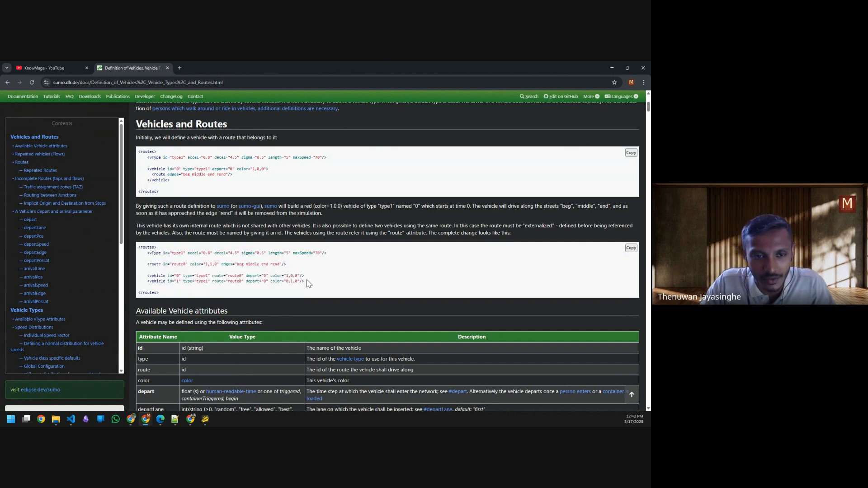
{"action": "left_click_drag", "start_coordinate": [307, 283], "coordinate": [149, 253]}
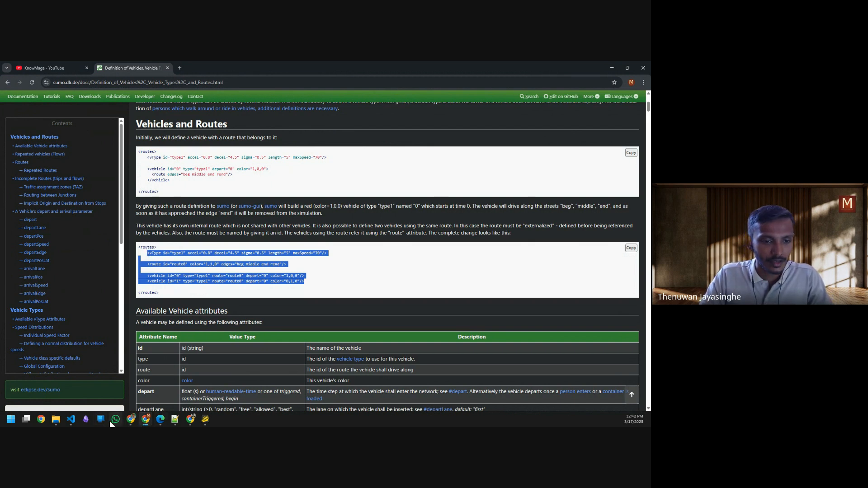
{"action": "left_click", "coordinate": [70, 419]}
{"action": "left_click", "coordinate": [110, 376]}
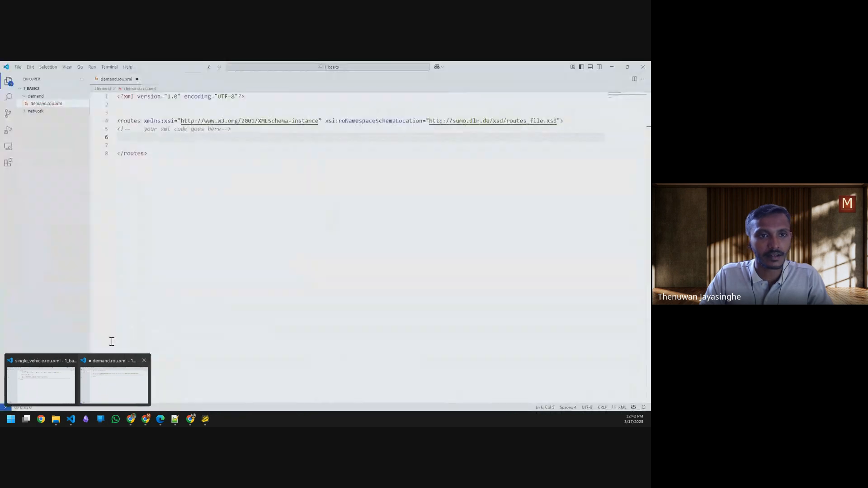
{"action": "key", "text": "ctrl+v"}
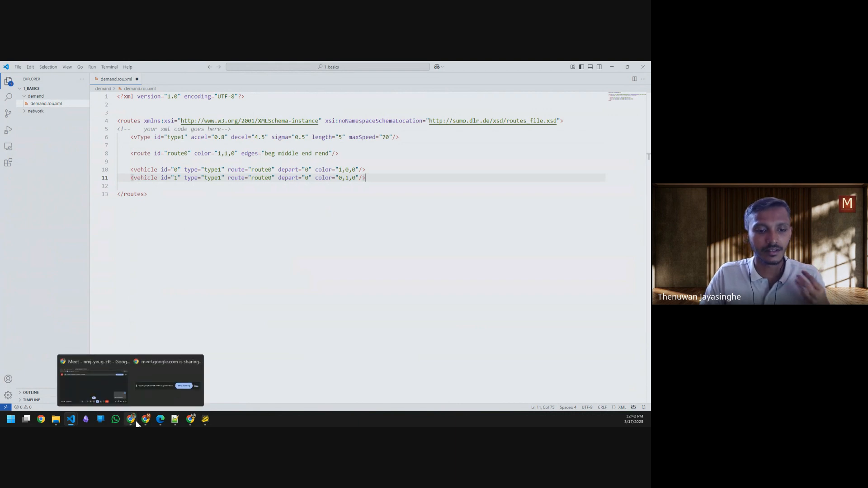
Return to the Chrome documentation, open the vehicle type reference in a separate tab, and examine the vType attributes and abstract vehicle classes.
{"action": "mouse_move", "coordinate": [147, 424]}
{"action": "left_click", "coordinate": [181, 384]}
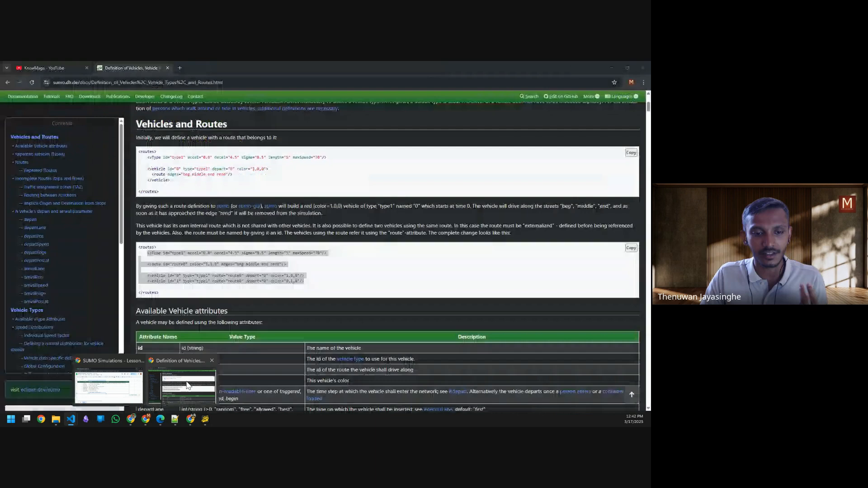
{"action": "scroll", "coordinate": [239, 323], "scroll_direction": "down", "scroll_amount": 2}
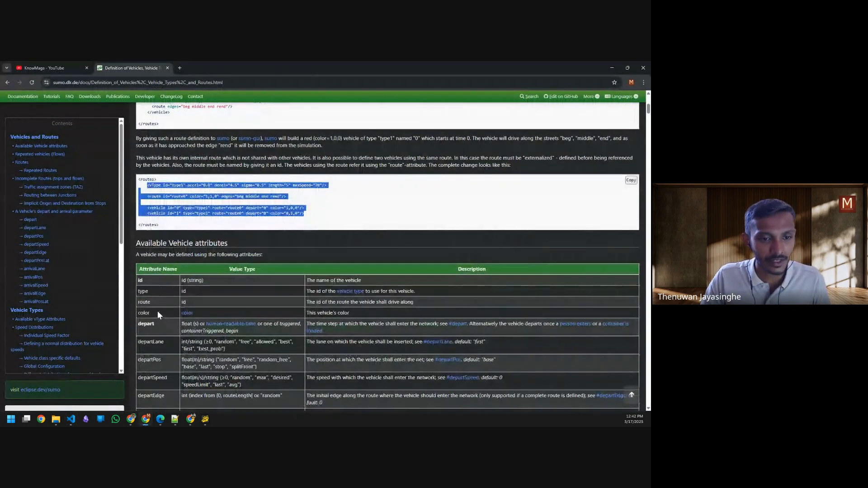
{"action": "right_click", "coordinate": [342, 296]}
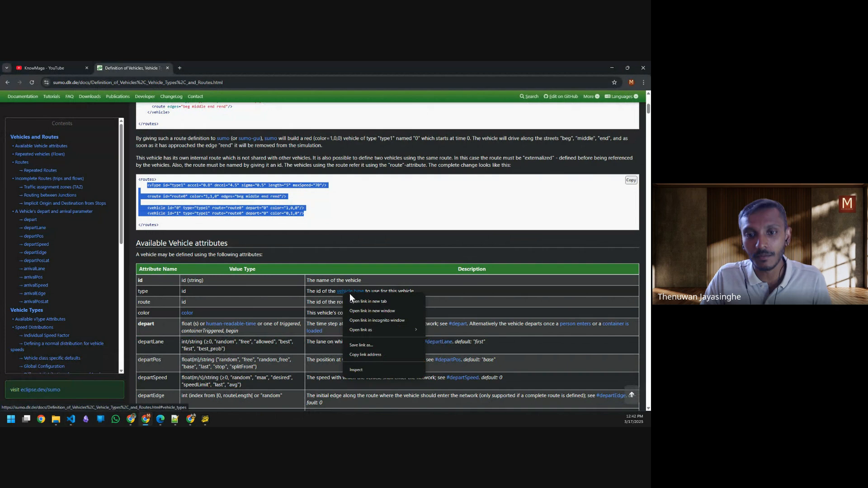
{"action": "left_click", "coordinate": [357, 300]}
{"action": "left_click", "coordinate": [197, 66]}
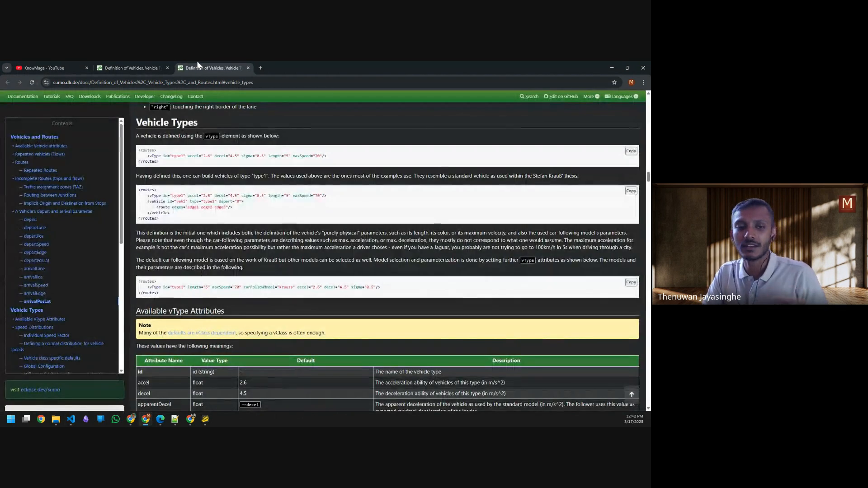
{"action": "scroll", "coordinate": [224, 226], "scroll_direction": "down", "scroll_amount": 20}
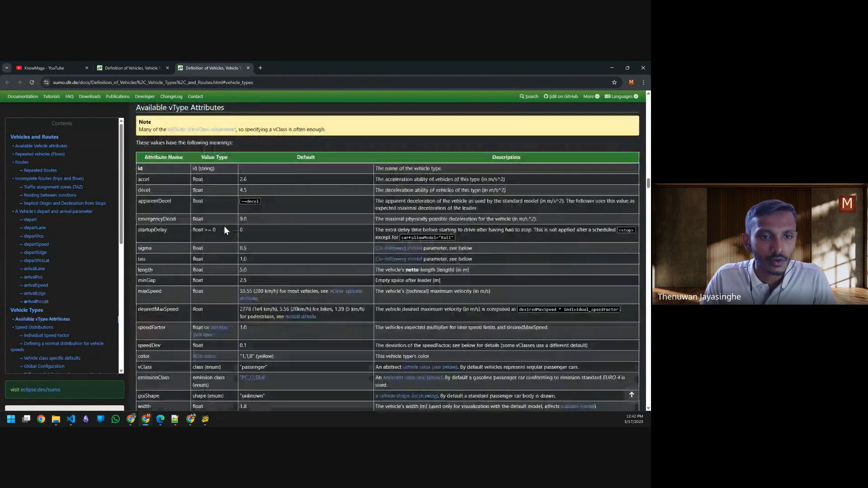
{"action": "scroll", "coordinate": [224, 230], "scroll_direction": "down", "scroll_amount": 20}
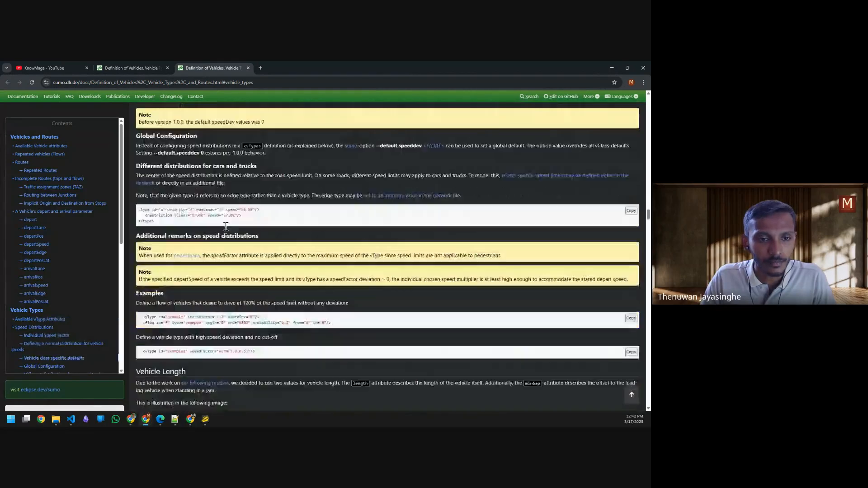
{"action": "scroll", "coordinate": [228, 231], "scroll_direction": "down", "scroll_amount": 8}
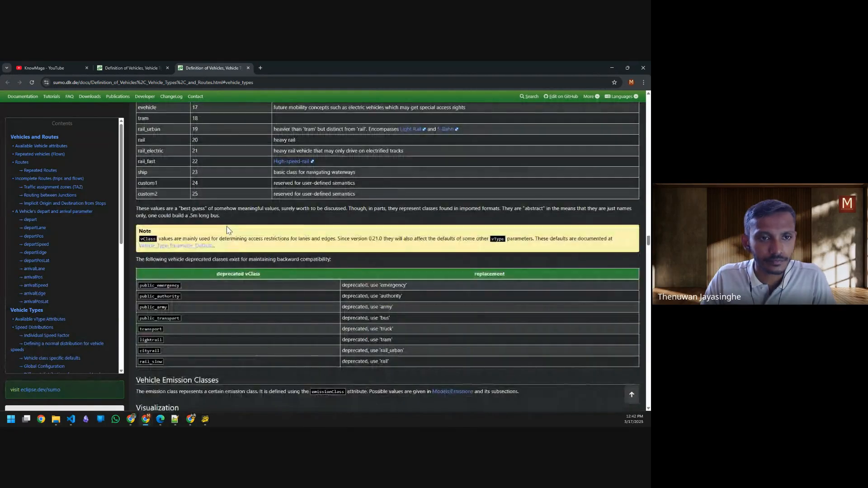
{"action": "scroll", "coordinate": [226, 230], "scroll_direction": "up", "scroll_amount": 4}
{"action": "scroll", "coordinate": [226, 228], "scroll_direction": "up", "scroll_amount": 3}
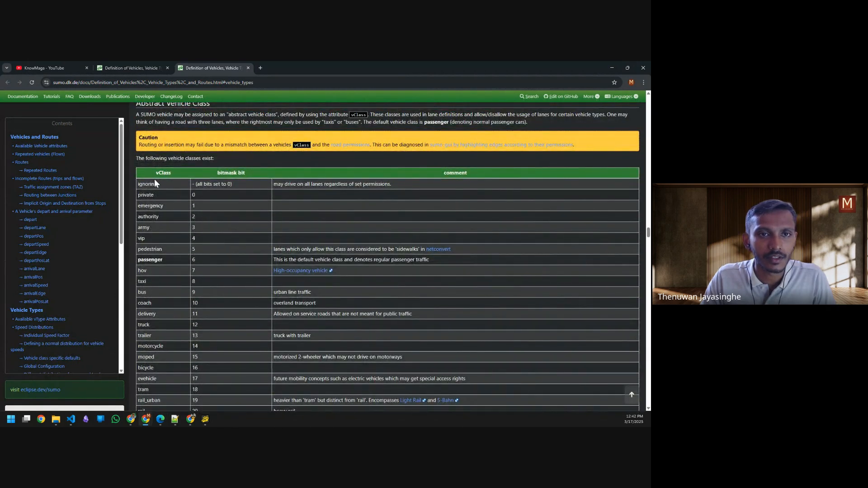
Return to the original documentation page and examine the table of available vehicle attributes.
{"action": "left_click", "coordinate": [135, 68]}
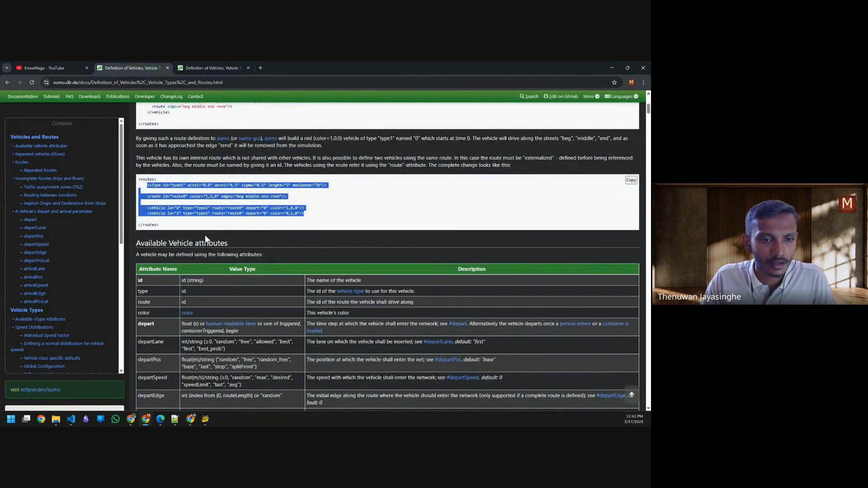
{"action": "scroll", "coordinate": [205, 236], "scroll_direction": "down", "scroll_amount": 2}
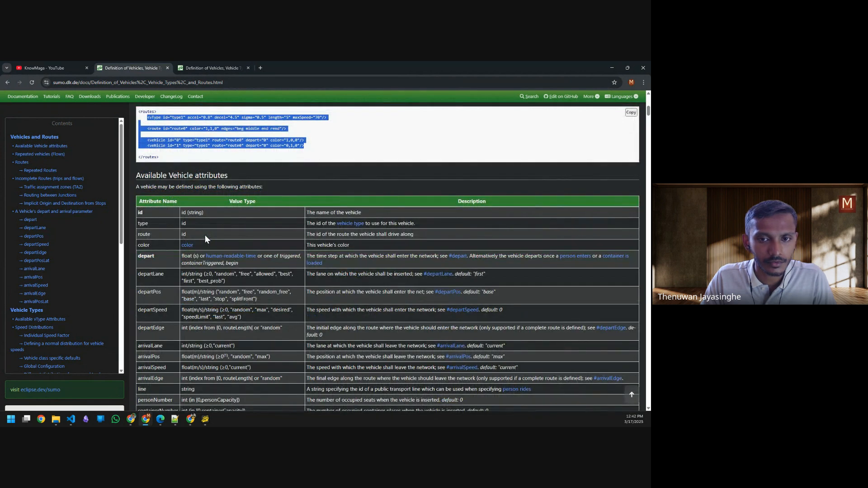
{"action": "scroll", "coordinate": [205, 234], "scroll_direction": "down", "scroll_amount": 3}
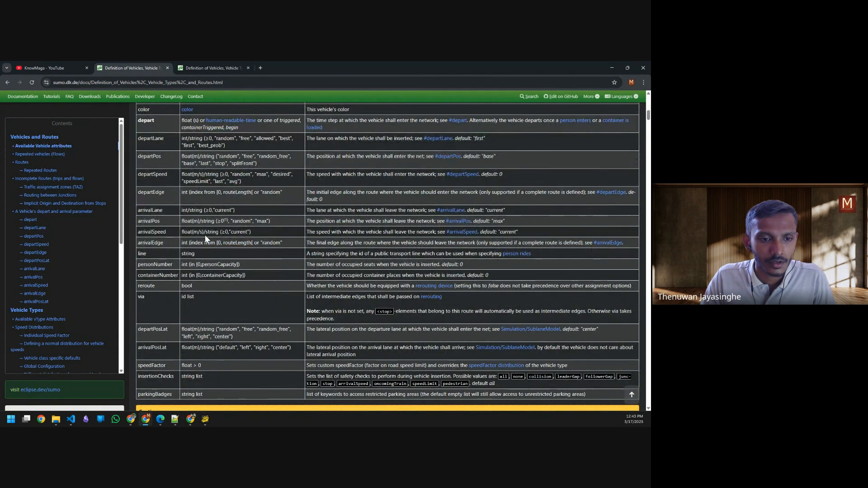
{"action": "scroll", "coordinate": [205, 235], "scroll_direction": "down", "scroll_amount": 2}
{"action": "scroll", "coordinate": [205, 234], "scroll_direction": "up", "scroll_amount": 2}
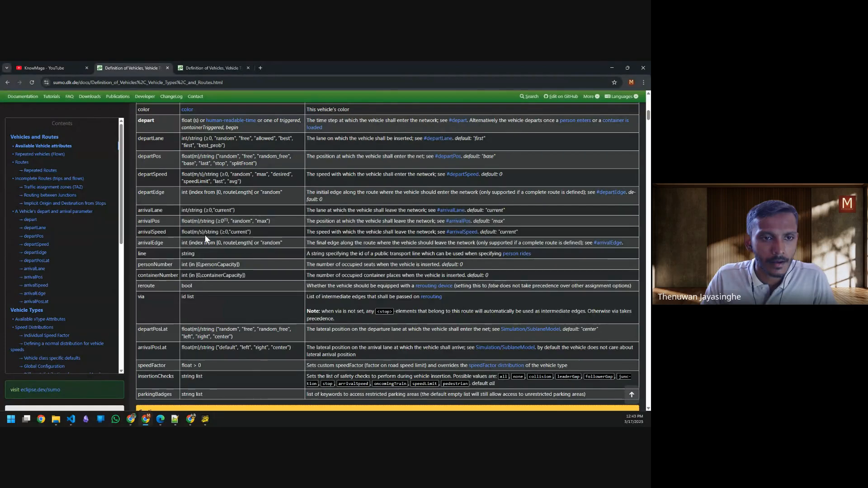
Search the documentation page for "class" and examine the vClass entries in the vType attributes table.
{"action": "scroll", "coordinate": [204, 234], "scroll_direction": "up", "scroll_amount": 2}
{"action": "scroll", "coordinate": [205, 235], "scroll_direction": "up", "scroll_amount": 1}
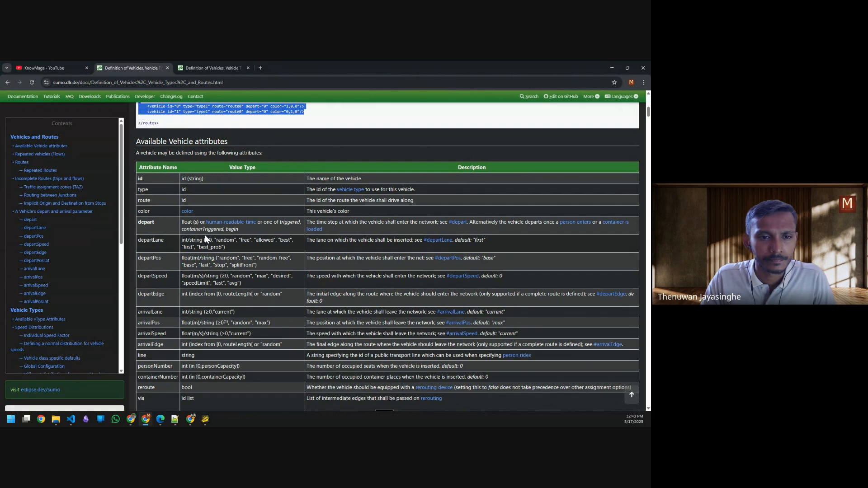
{"action": "key", "text": "ctrl+f"}
{"action": "type", "text": "cla"}
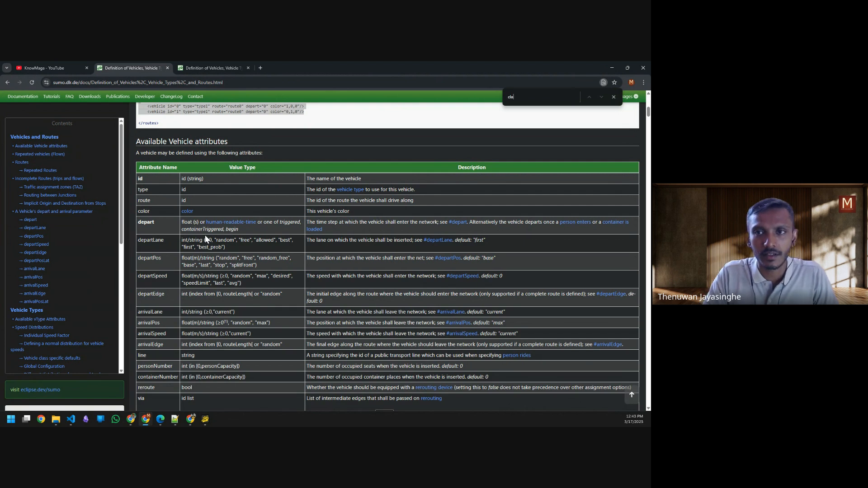
{"action": "type", "text": "ss"}
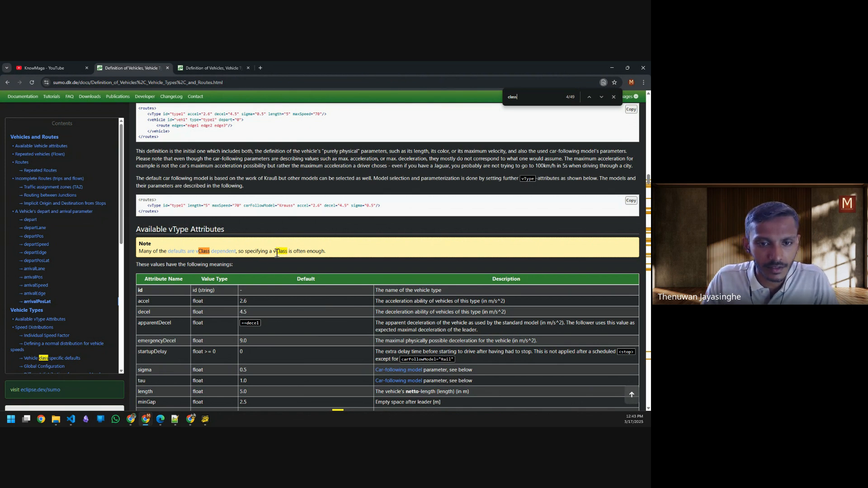
{"action": "right_click", "coordinate": [205, 254]}
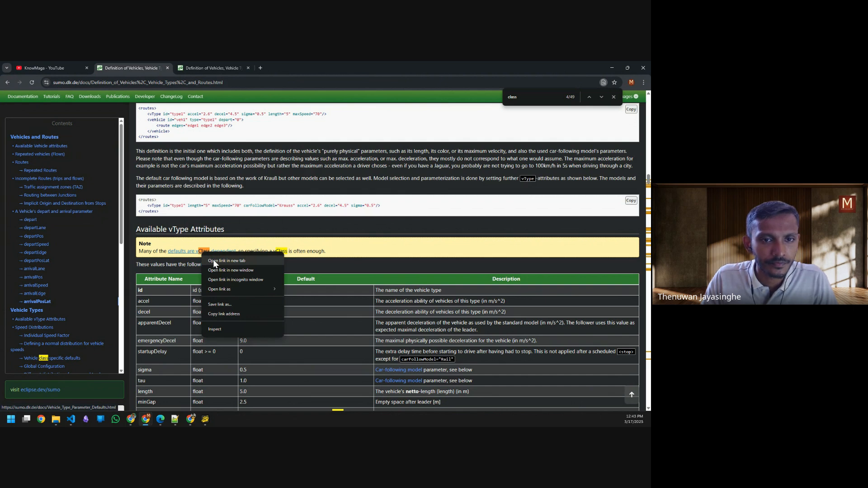
{"action": "scroll", "coordinate": [329, 316], "scroll_direction": "down", "scroll_amount": 4}
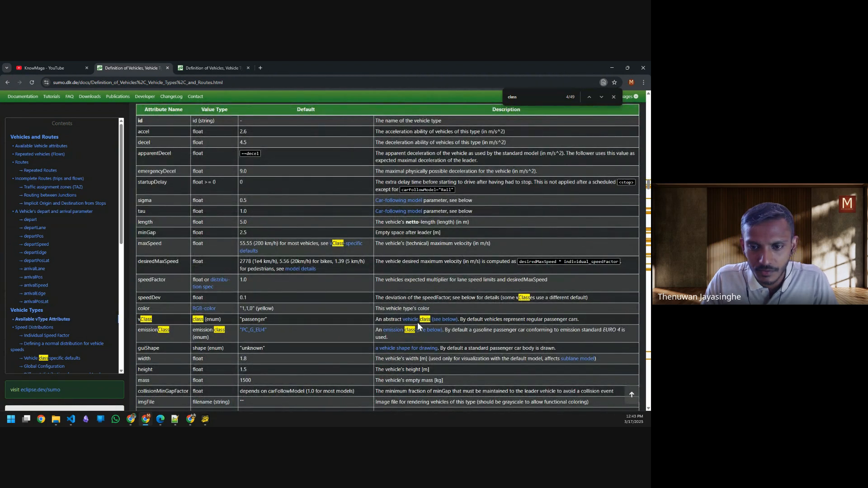
{"action": "scroll", "coordinate": [319, 321], "scroll_direction": "up", "scroll_amount": 2}
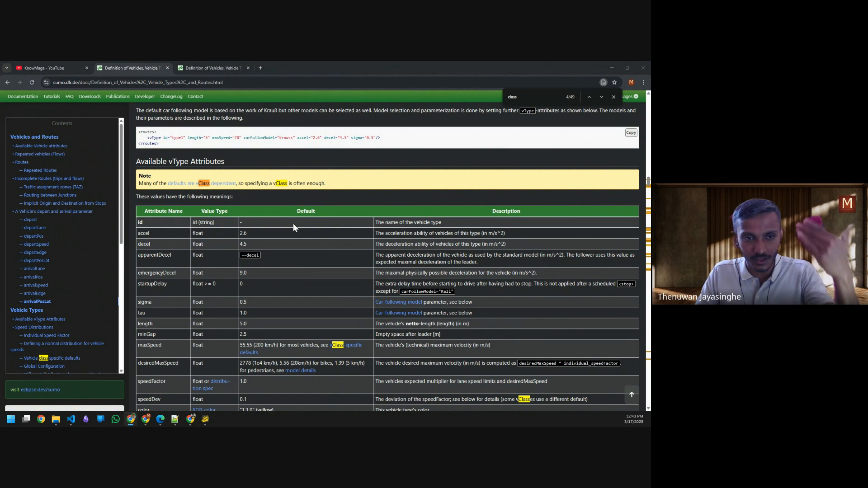
{"action": "scroll", "coordinate": [293, 309], "scroll_direction": "down", "scroll_amount": 3}
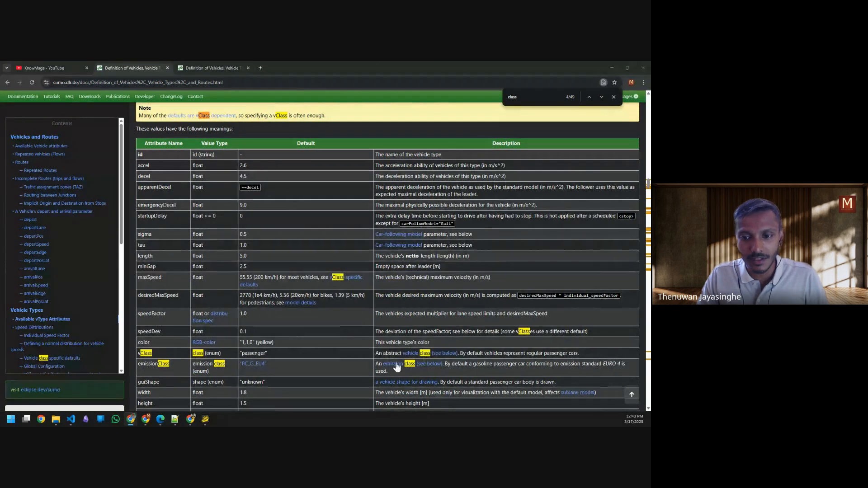
Open the abstract vehicle class reference from the vClass row in a separate tab and look up the passenger class.
{"action": "right_click", "coordinate": [417, 357]}
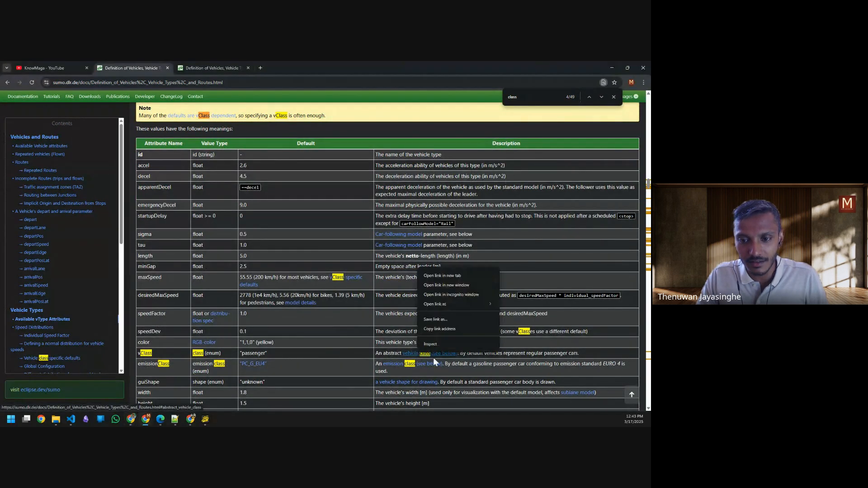
{"action": "left_click", "coordinate": [446, 277]}
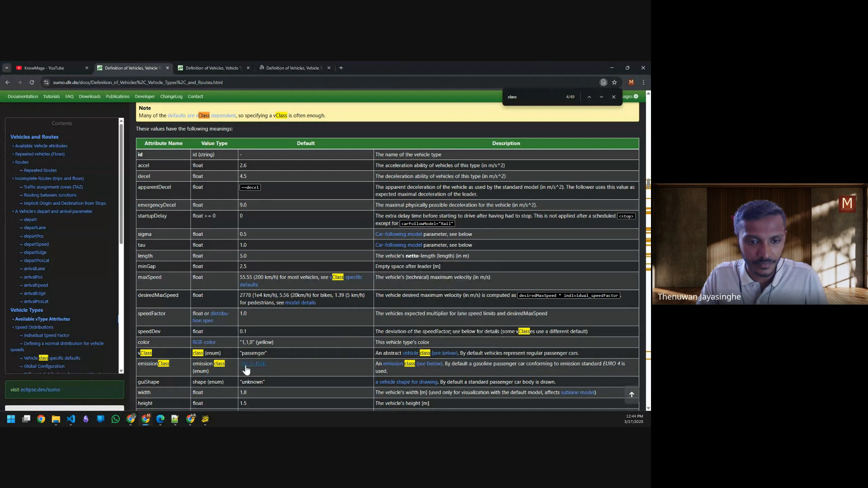
{"action": "scroll", "coordinate": [254, 355], "scroll_direction": "up", "scroll_amount": 1}
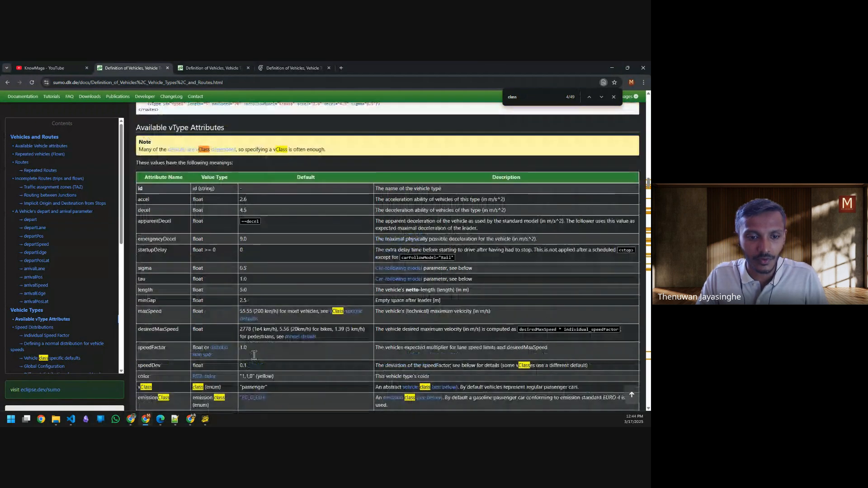
{"action": "scroll", "coordinate": [252, 355], "scroll_direction": "down", "scroll_amount": 1}
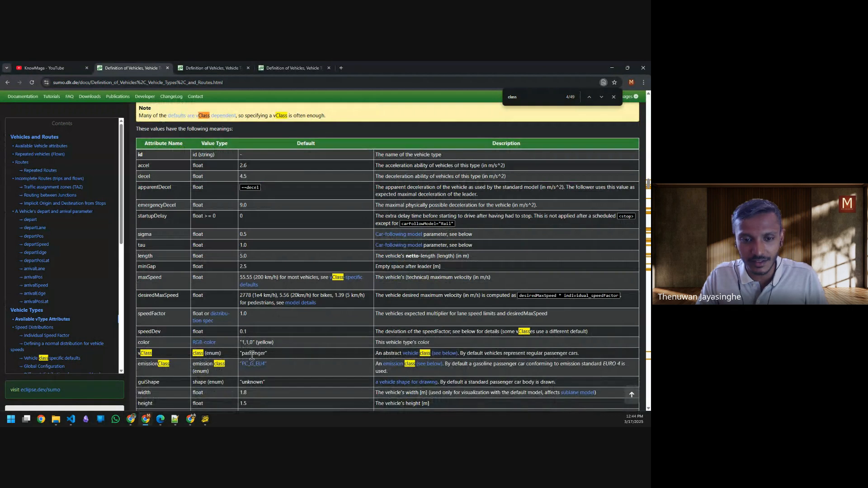
{"action": "left_click", "coordinate": [300, 67]}
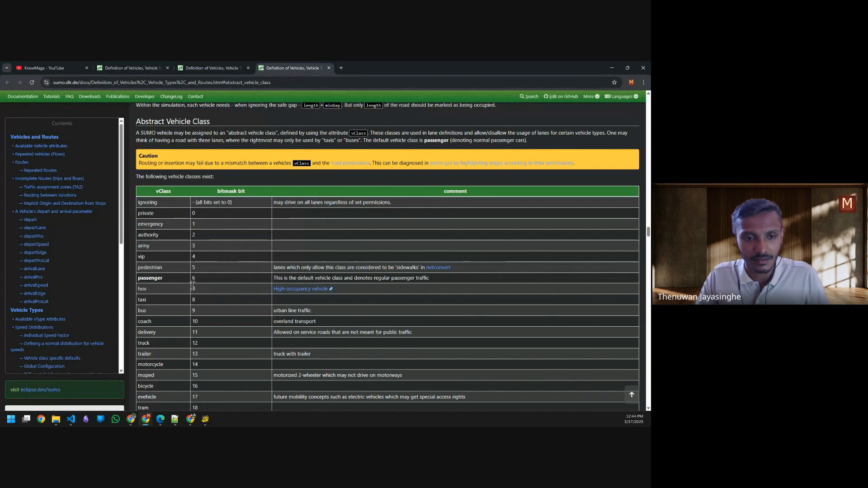
{"action": "double_click", "coordinate": [151, 277]}
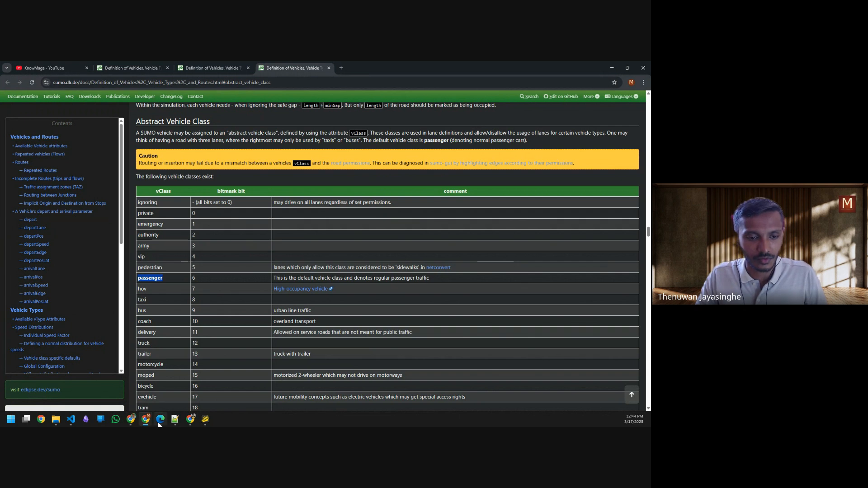
Arrange VS Code and the Chrome documentation side by side, collapsing the file explorer and giving the editor the wider share.
{"action": "mouse_move", "coordinate": [149, 419]}
{"action": "key", "text": "super+Right"}
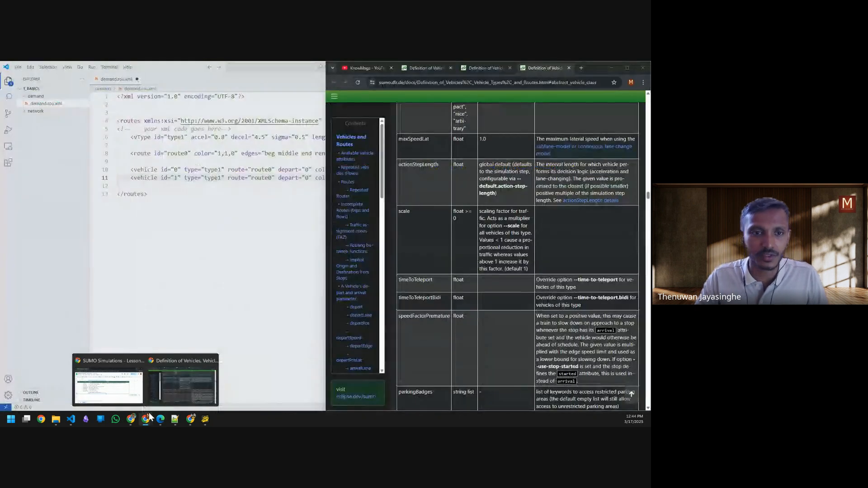
{"action": "left_click", "coordinate": [70, 132]}
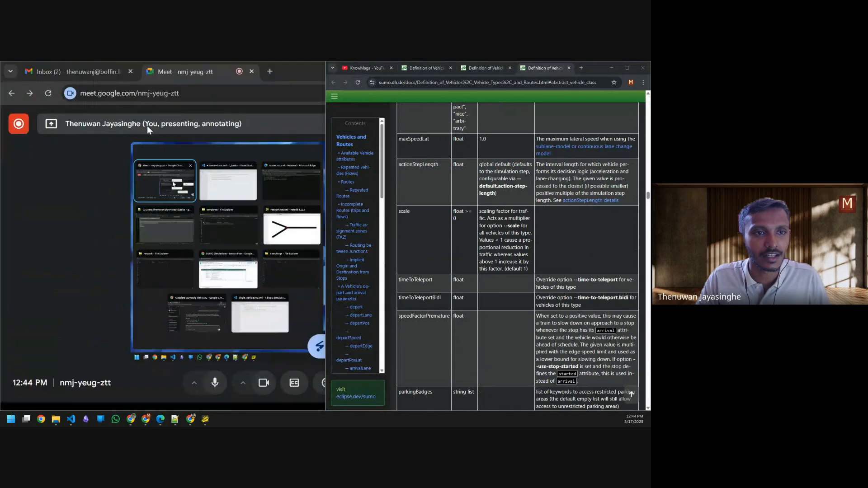
{"action": "left_click", "coordinate": [287, 68]}
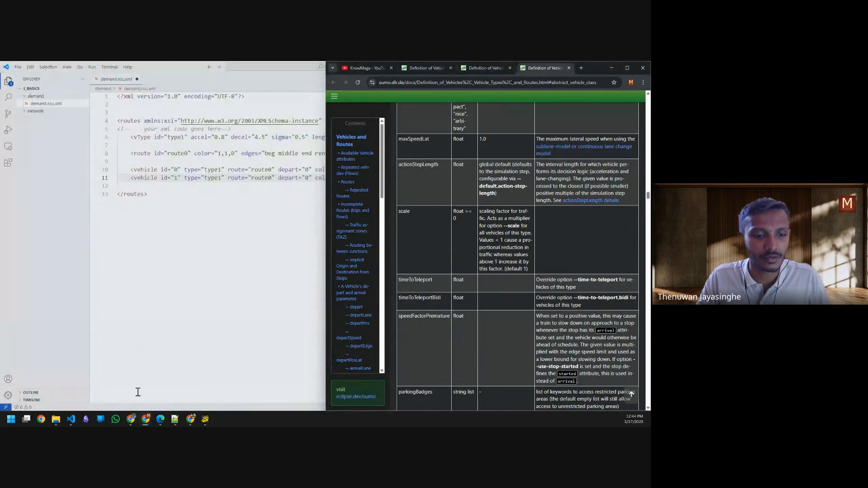
{"action": "mouse_move", "coordinate": [134, 423]}
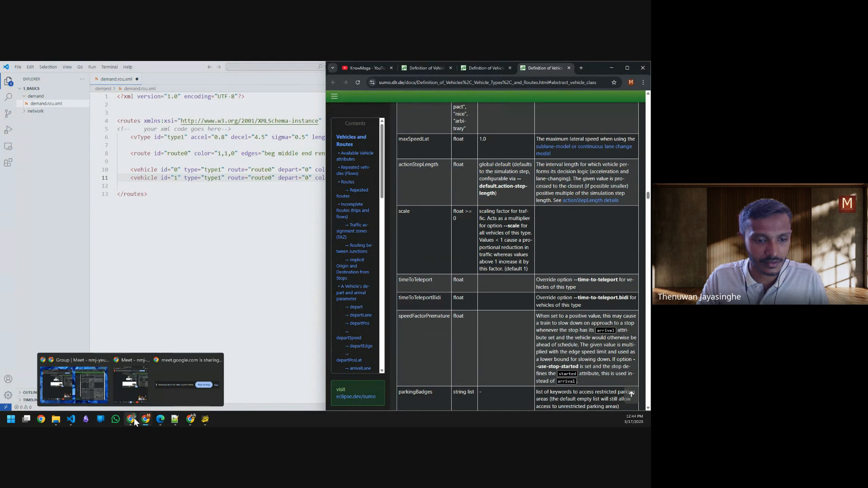
{"action": "left_click", "coordinate": [71, 420]}
{"action": "left_click", "coordinate": [140, 260]}
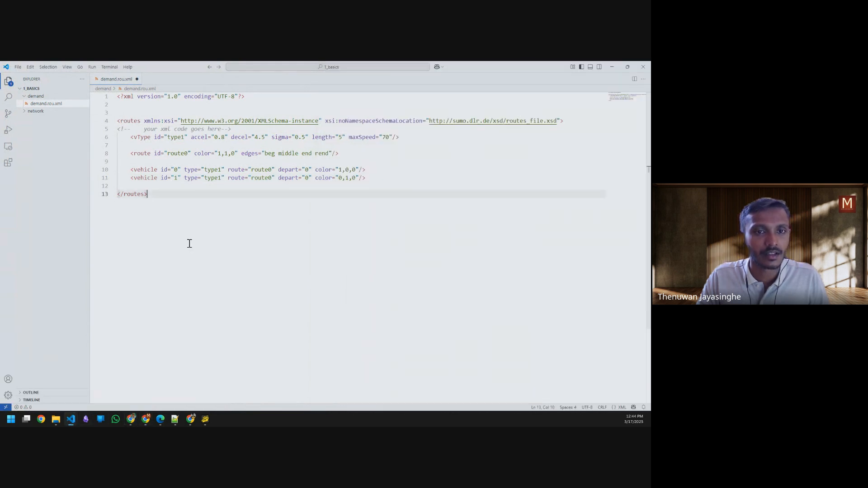
{"action": "key", "text": "super+Left"}
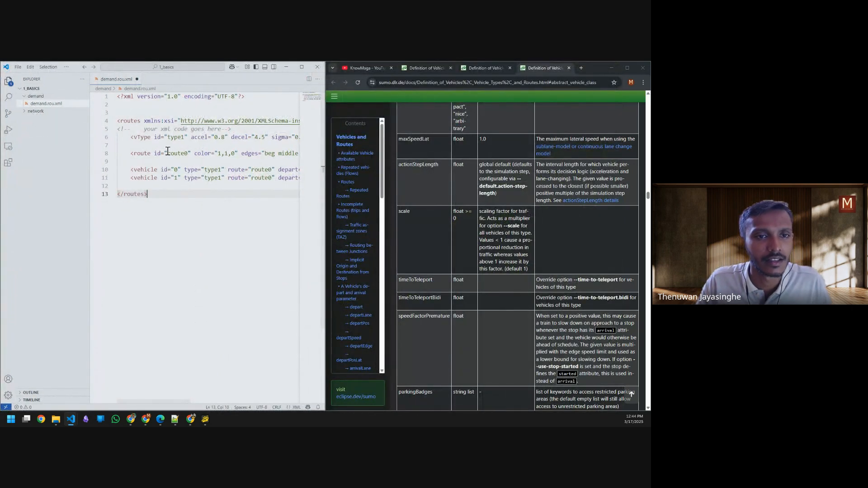
{"action": "left_click_drag", "start_coordinate": [88, 156], "coordinate": [22, 156]}
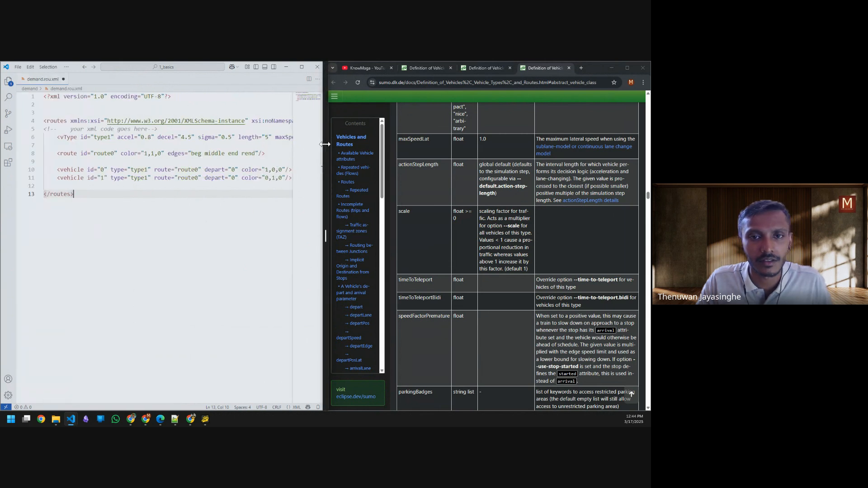
{"action": "left_click_drag", "start_coordinate": [325, 143], "coordinate": [456, 144]}
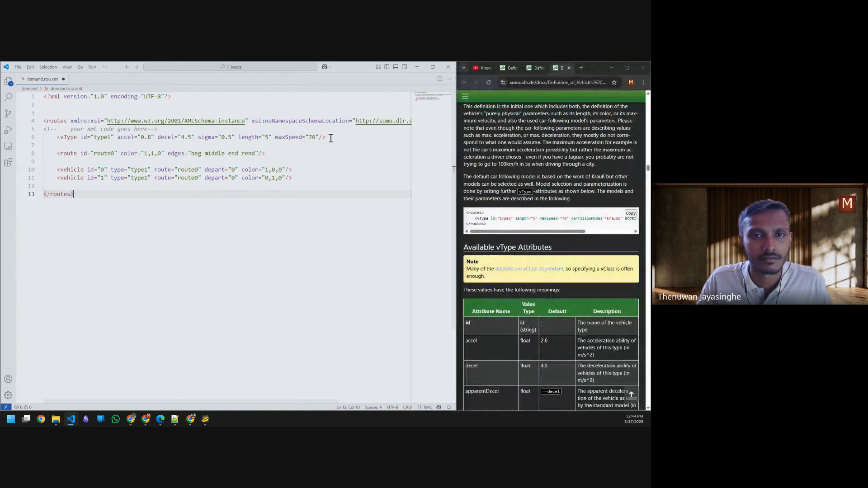
Add the attribute vClass="passenger" at the end of the vType definition in demand.rou.xml.
{"action": "left_click", "coordinate": [320, 137]}
{"action": "type", "text": "vClas"}
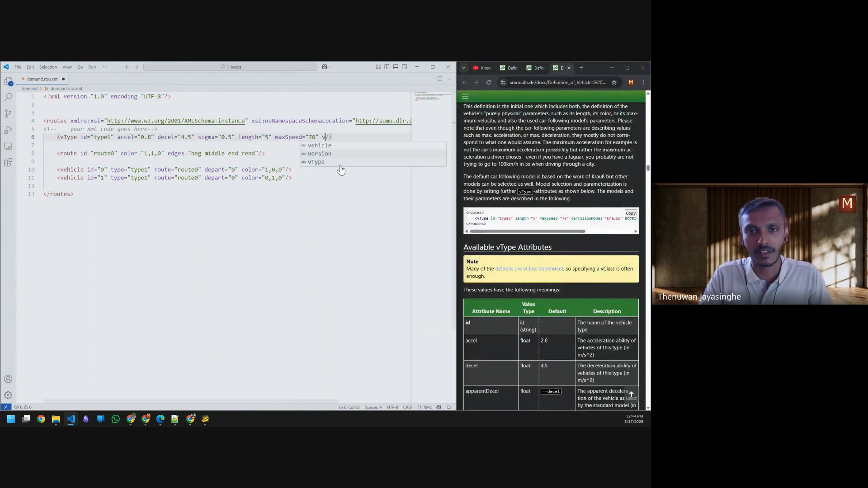
{"action": "type", "text": "s"}
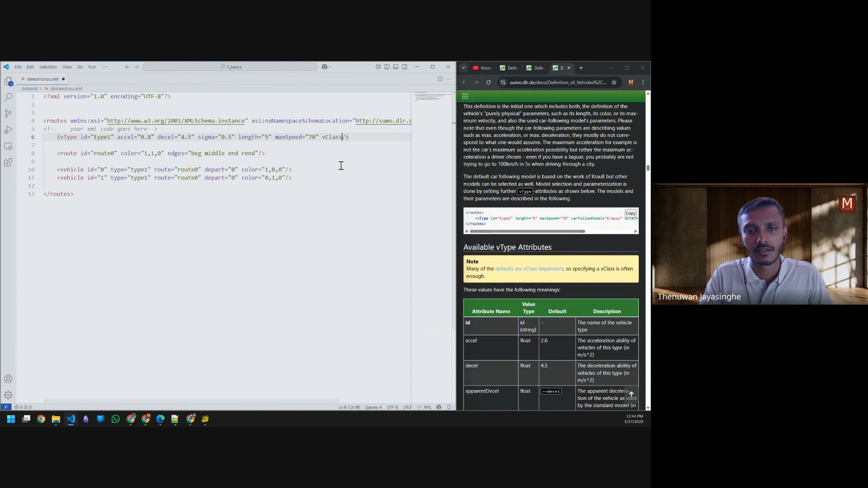
{"action": "type", "text": "="}
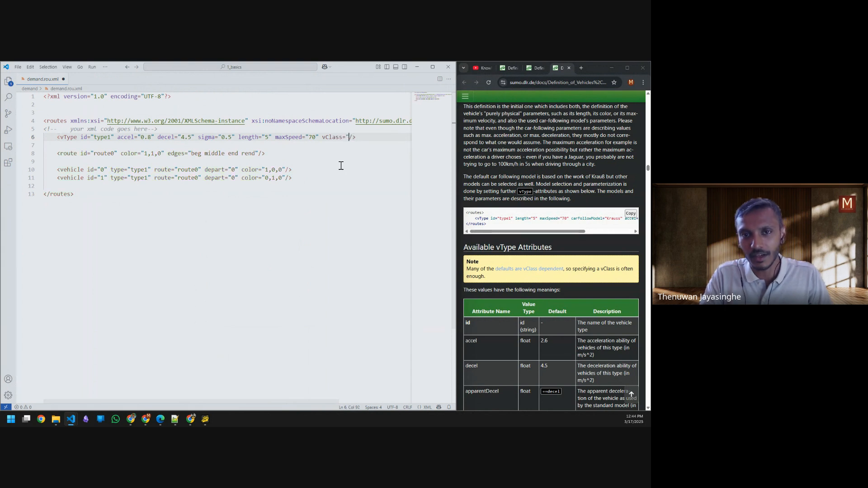
{"action": "type", "text": "\""}
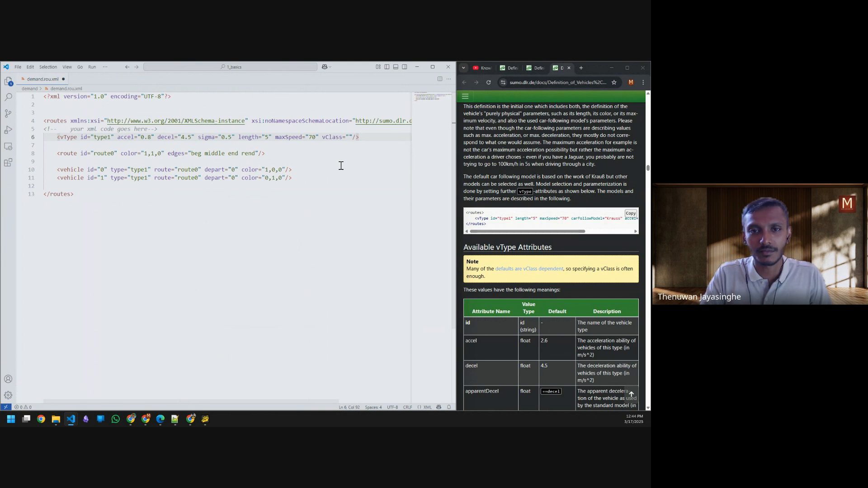
{"action": "type", "text": "passeng"}
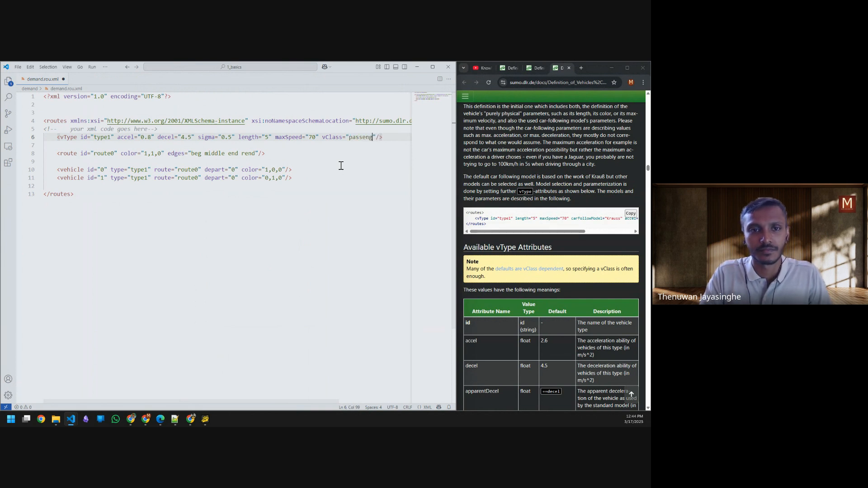
{"action": "type", "text": "er"}
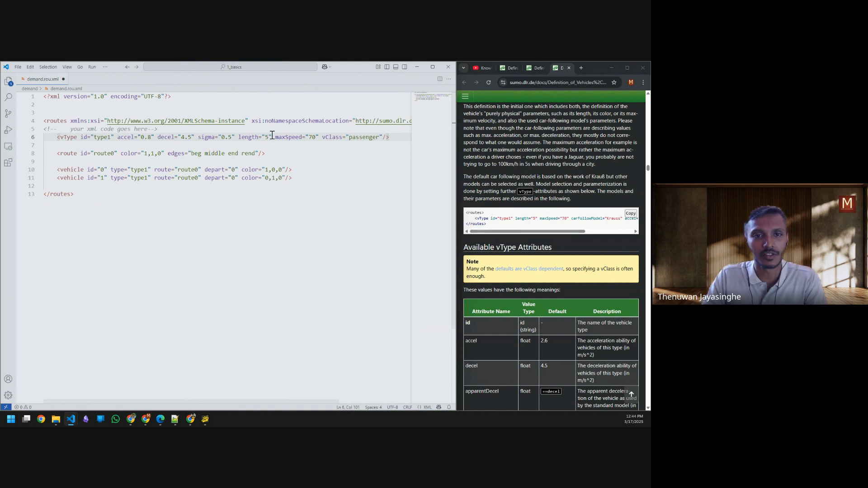
Remove the length attribute from the vType definition and set its id to "Car".
{"action": "left_click_drag", "start_coordinate": [271, 137], "coordinate": [239, 137]}
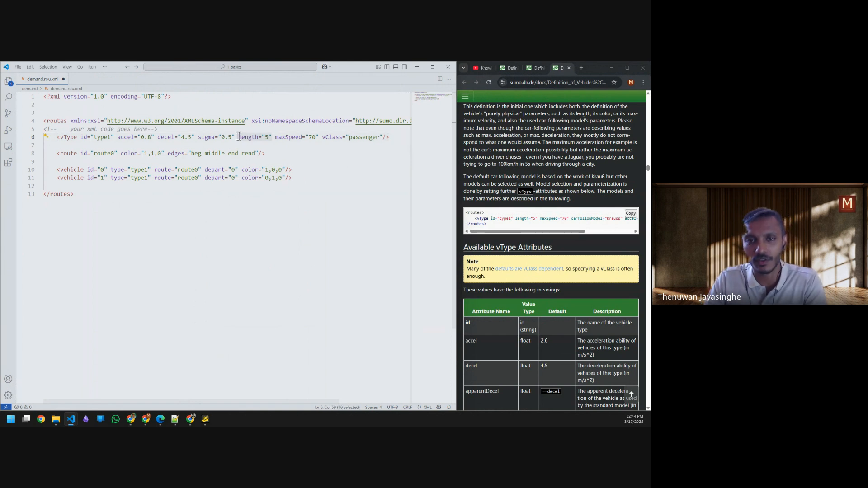
{"action": "key", "text": "BackSpace"}
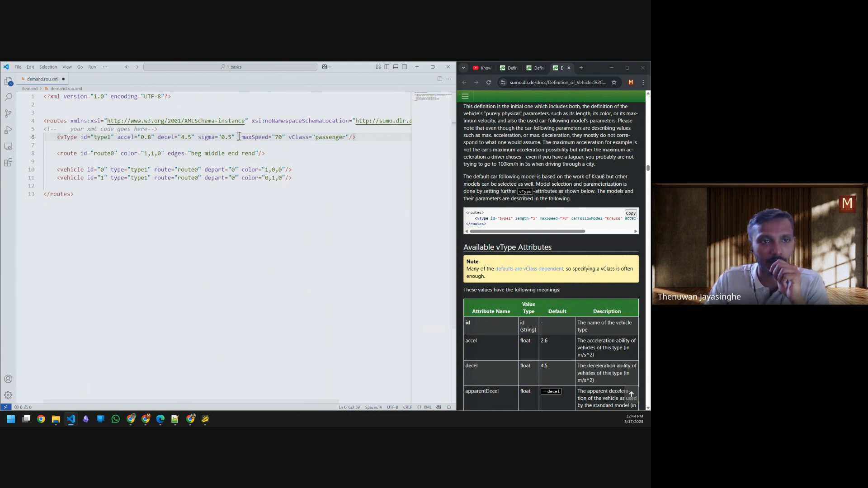
{"action": "double_click", "coordinate": [107, 137]}
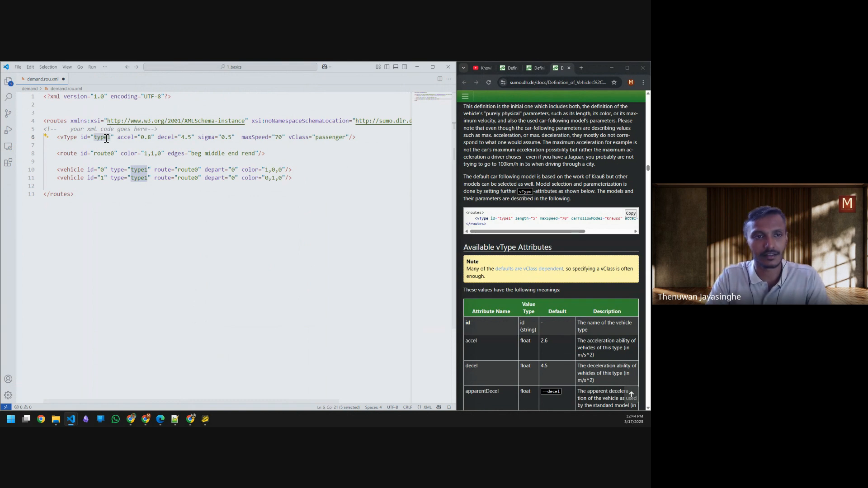
{"action": "type", "text": "car"}
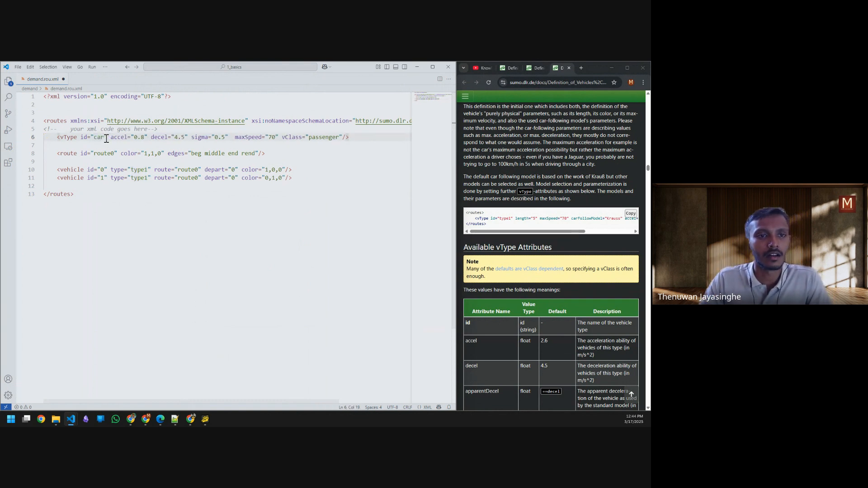
{"action": "key", "text": "BackSpace"}
{"action": "key", "text": "BackSpace"}
{"action": "key", "text": "BackSpace"}
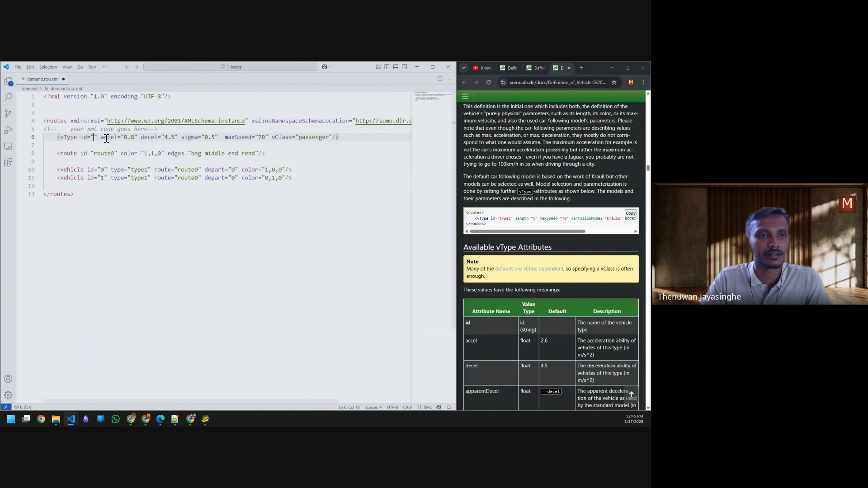
{"action": "type", "text": "Car"}
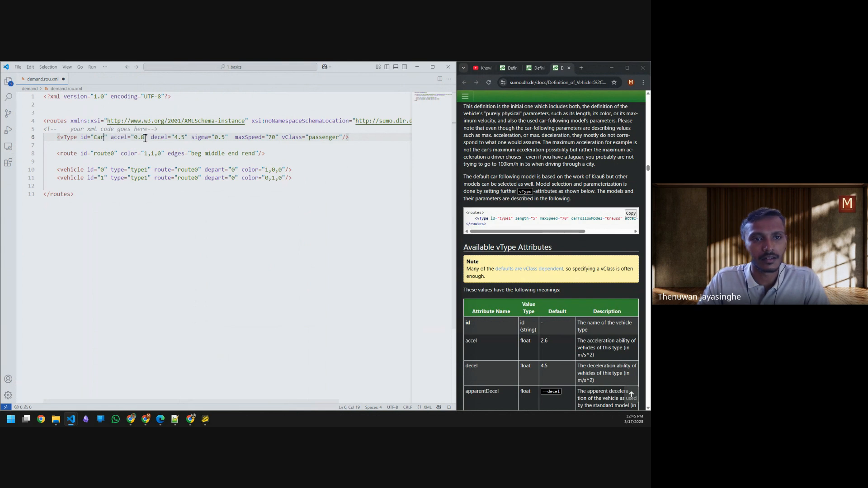
{"action": "left_click_drag", "start_coordinate": [145, 138], "coordinate": [135, 138]}
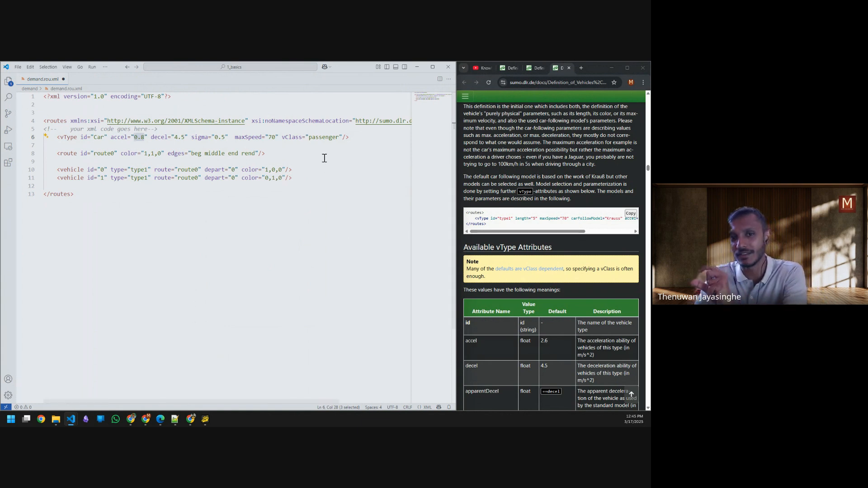
{"action": "double_click", "coordinate": [324, 141]}
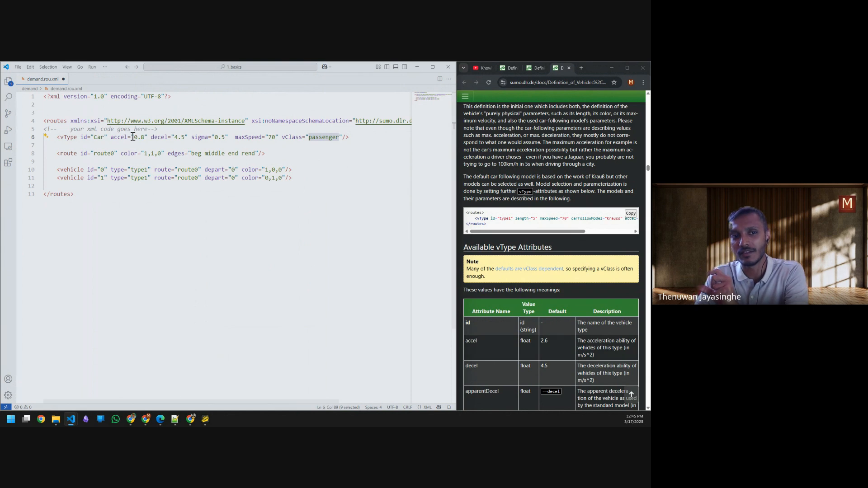
Set the accel attribute of the Car vType to "2.7" in demand.rou.xml.
{"action": "left_click_drag", "start_coordinate": [144, 139], "coordinate": [138, 139]}
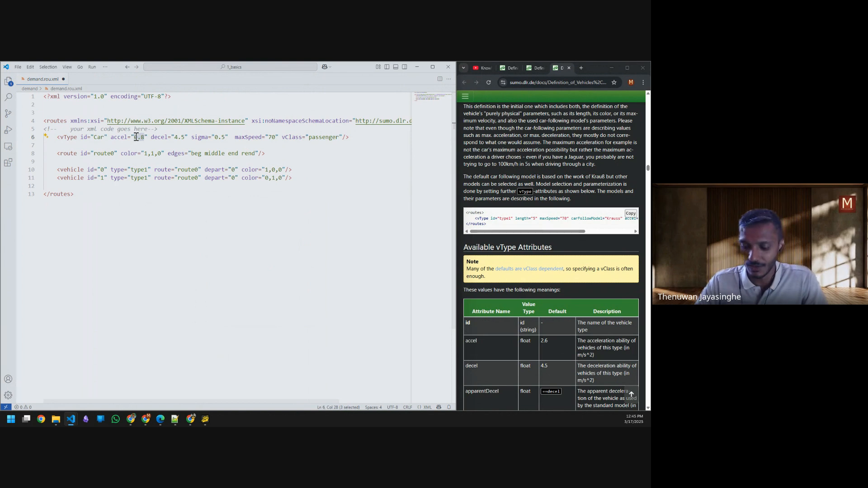
{"action": "type", "text": "2."}
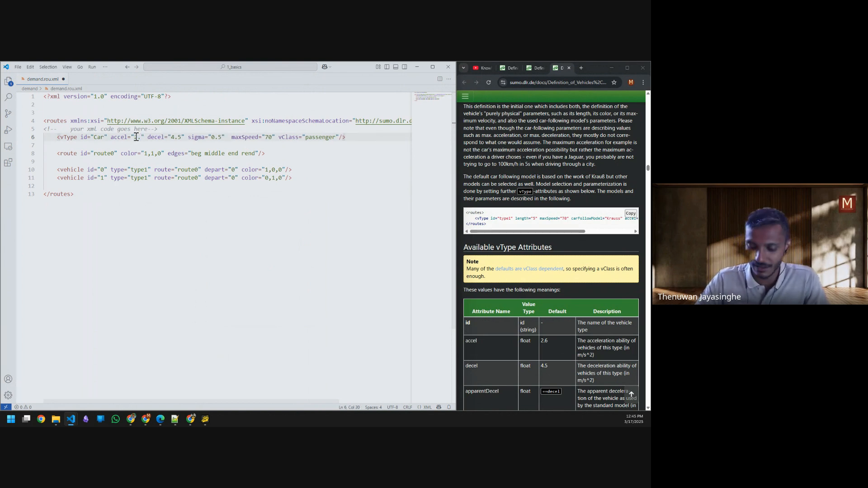
{"action": "type", "text": "7"}
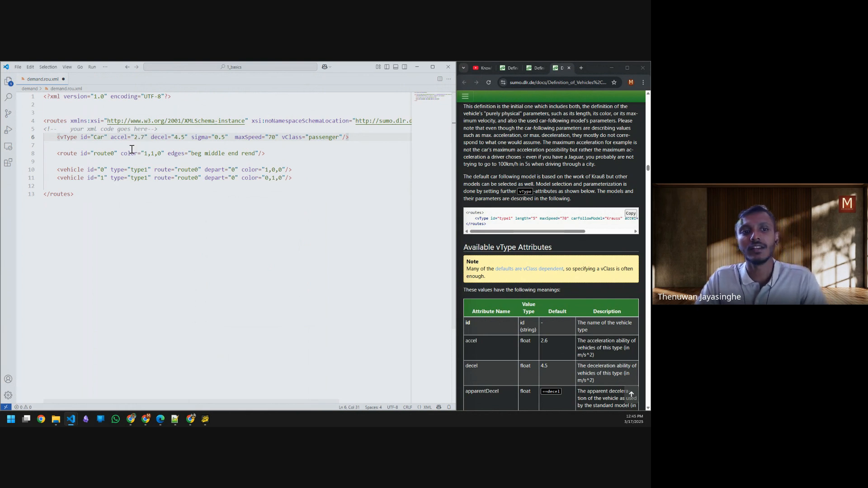
{"action": "left_click_drag", "start_coordinate": [58, 137], "coordinate": [370, 137]}
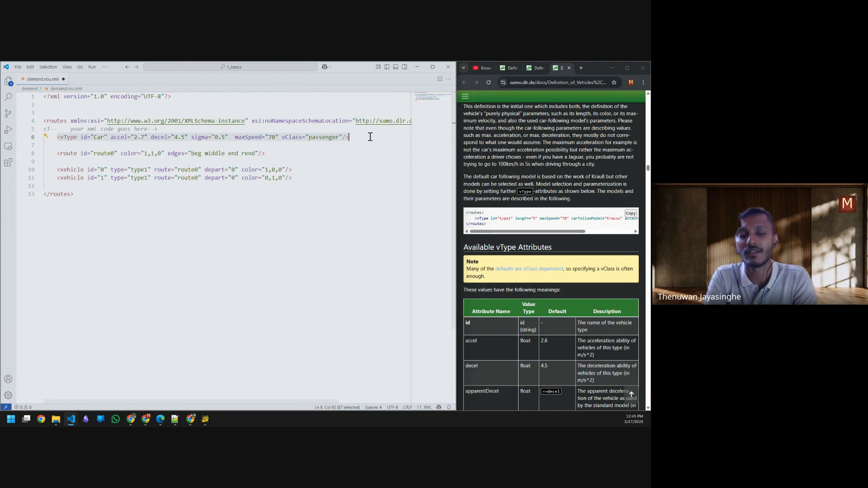
{"action": "double_click", "coordinate": [99, 137]}
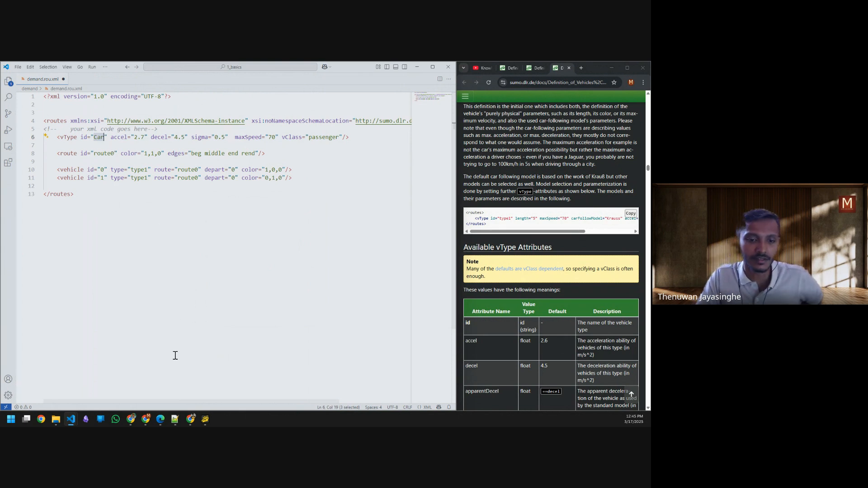
Switch to netedit with network.net.xml and widen its Inspect area.
{"action": "left_click", "coordinate": [206, 420]}
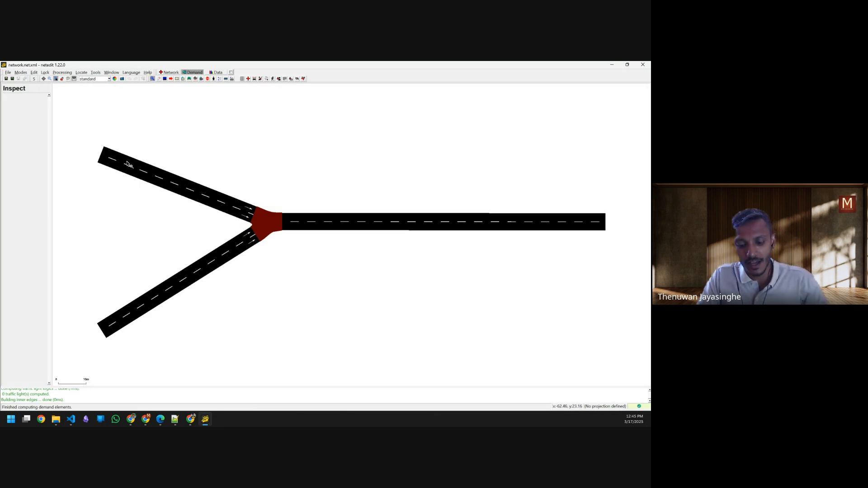
{"action": "key", "text": "F3"}
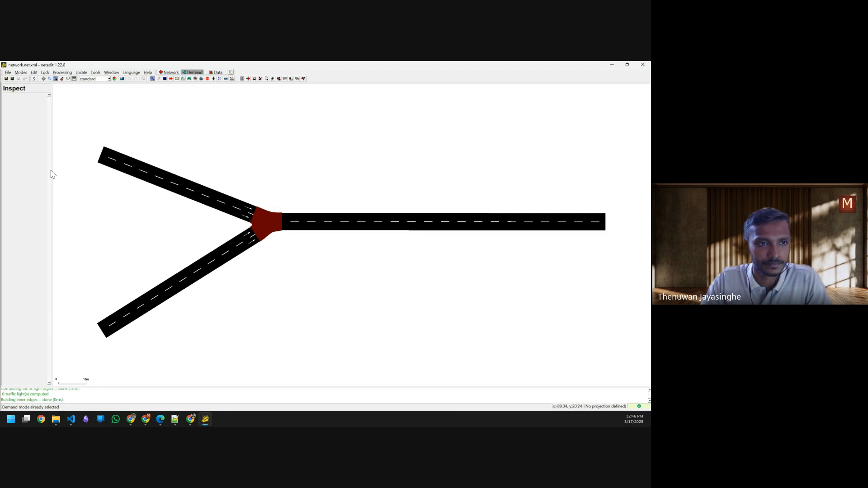
{"action": "left_click_drag", "start_coordinate": [51, 170], "coordinate": [91, 170]}
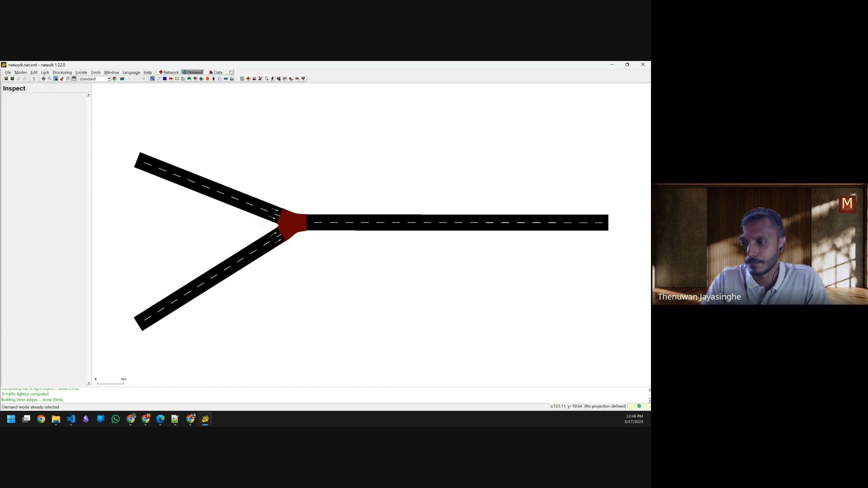
{"action": "key", "text": "super+d"}
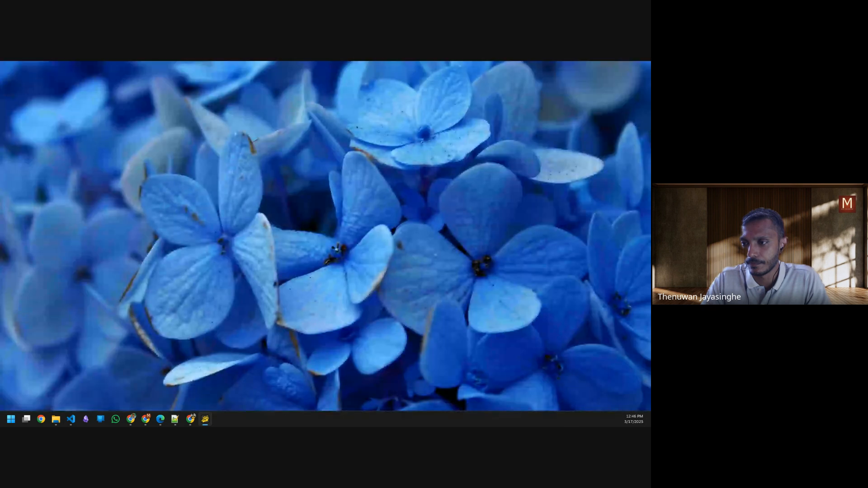
{"action": "key", "text": "super+d"}
{"action": "key", "text": "alt+Tab"}
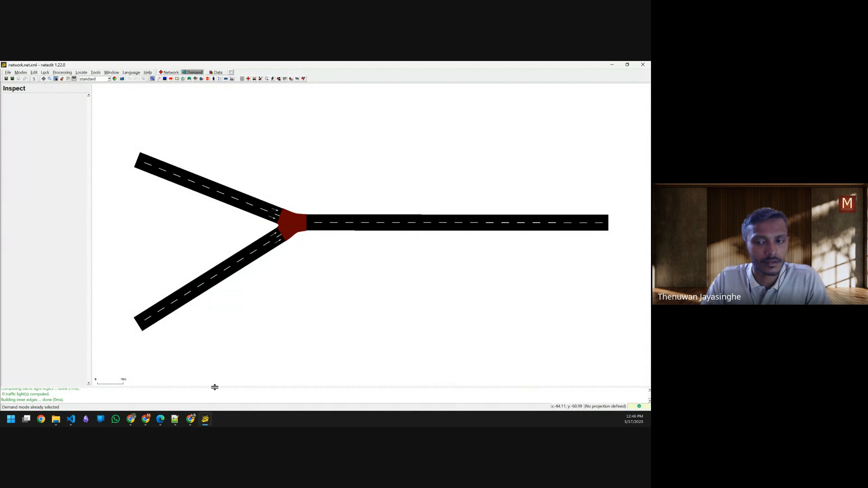
Tile the netedit window beneath VS Code beside the documentation and shrink its message log to give the network more room.
{"action": "left_click_drag", "start_coordinate": [215, 387], "coordinate": [216, 337]}
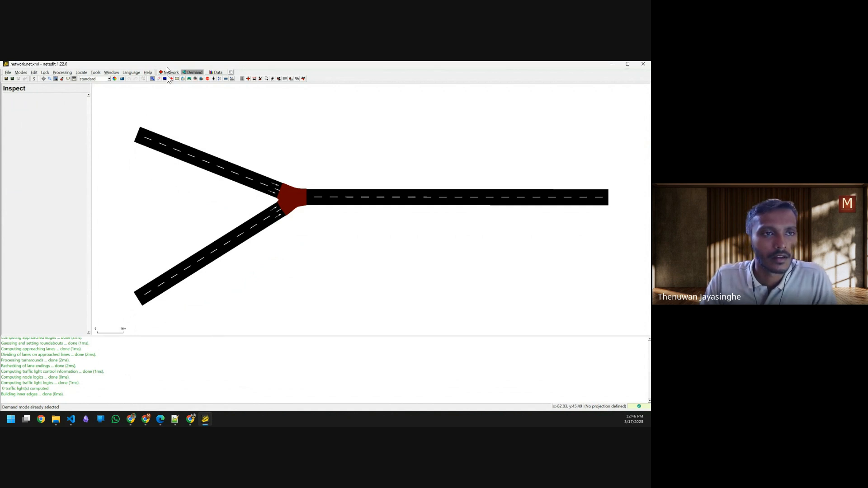
{"action": "left_click_drag", "start_coordinate": [167, 69], "coordinate": [169, 97]}
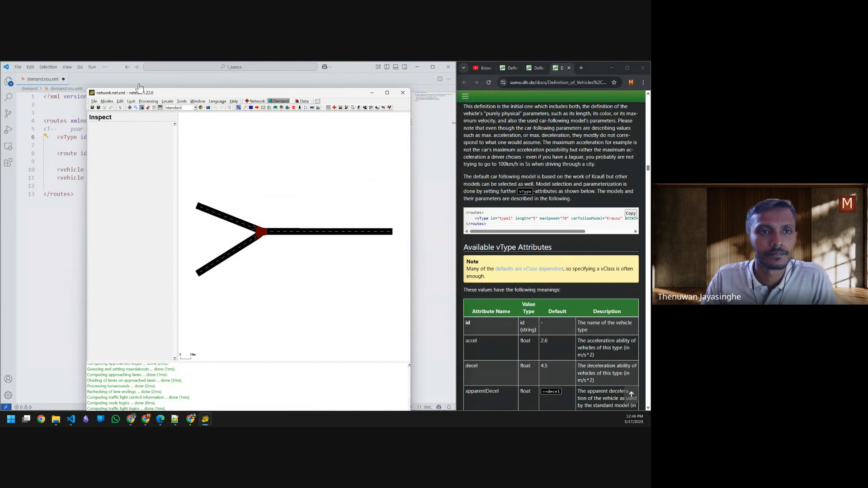
{"action": "left_click", "coordinate": [118, 69]}
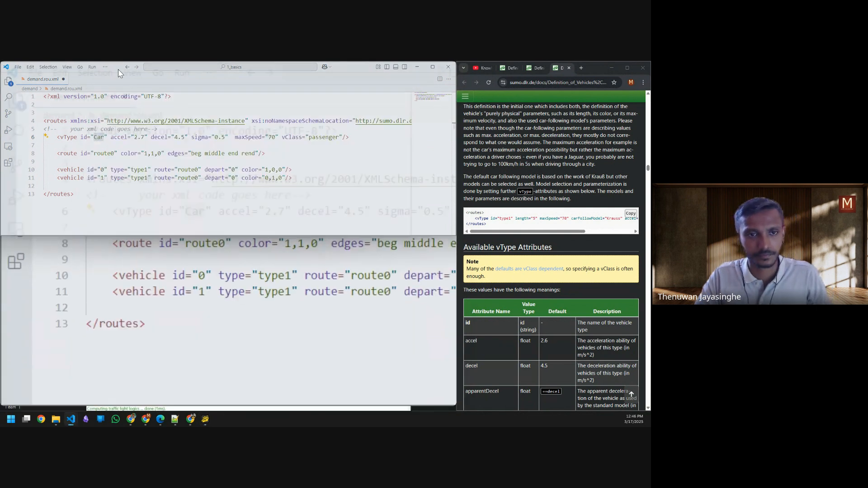
{"action": "key", "text": "alt+Tab"}
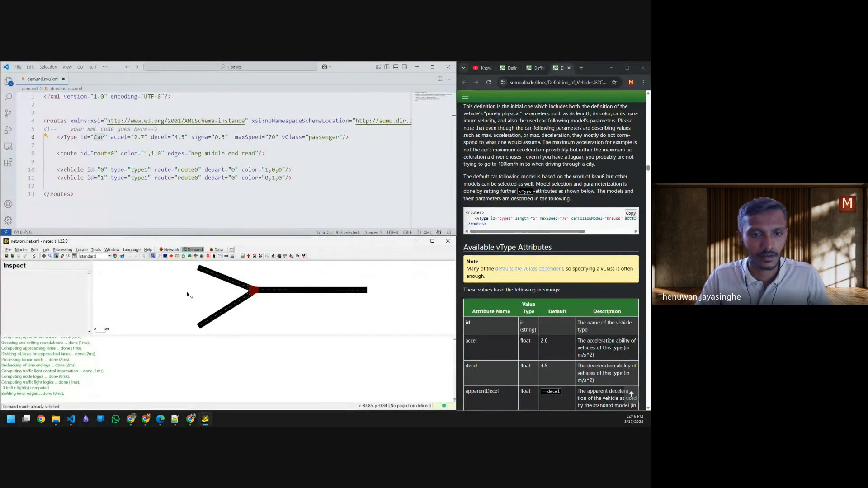
{"action": "scroll", "coordinate": [187, 294], "scroll_direction": "up", "scroll_amount": 1}
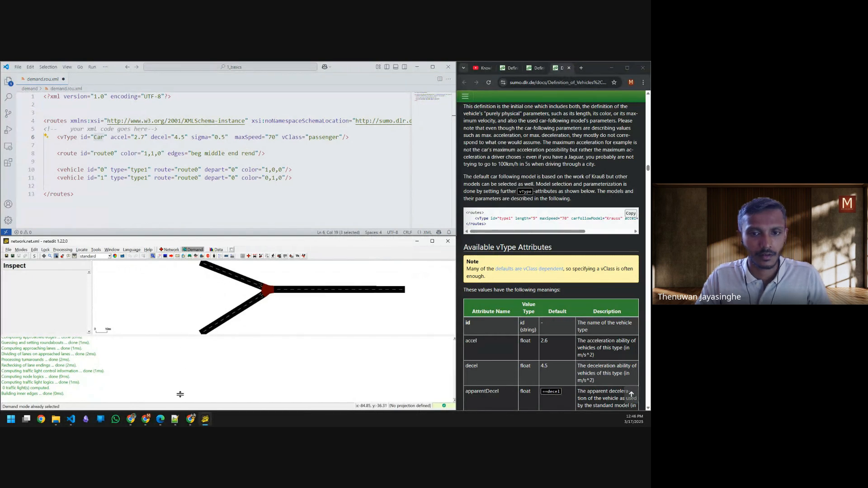
{"action": "left_click_drag", "start_coordinate": [179, 389], "coordinate": [179, 394]}
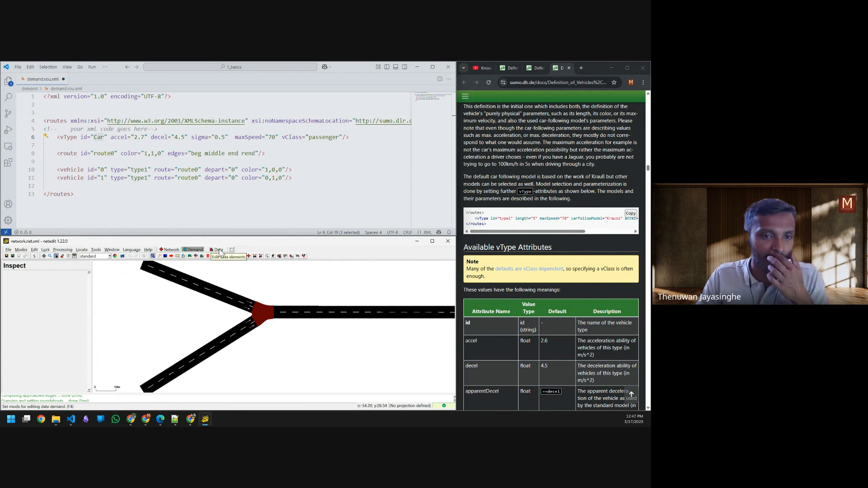
Switch netedit to network editing and inspect the two incoming edges and the outgoing edge for their ids.
{"action": "left_click", "coordinate": [170, 249]}
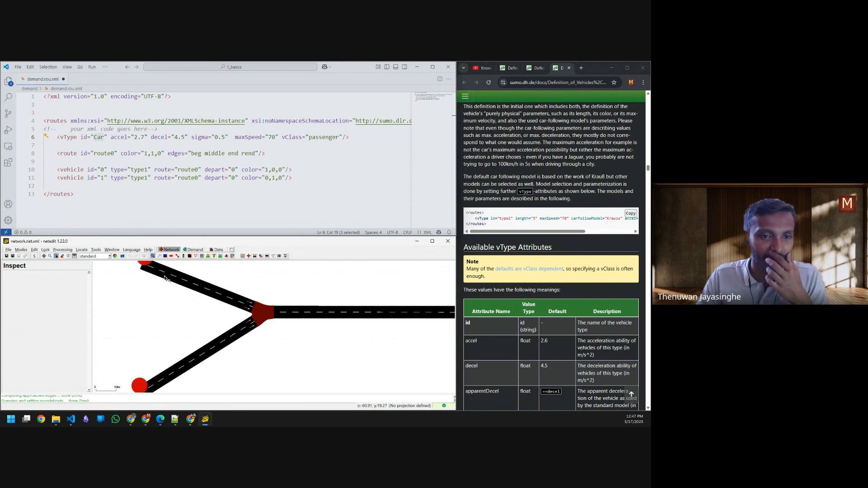
{"action": "left_click", "coordinate": [172, 281]}
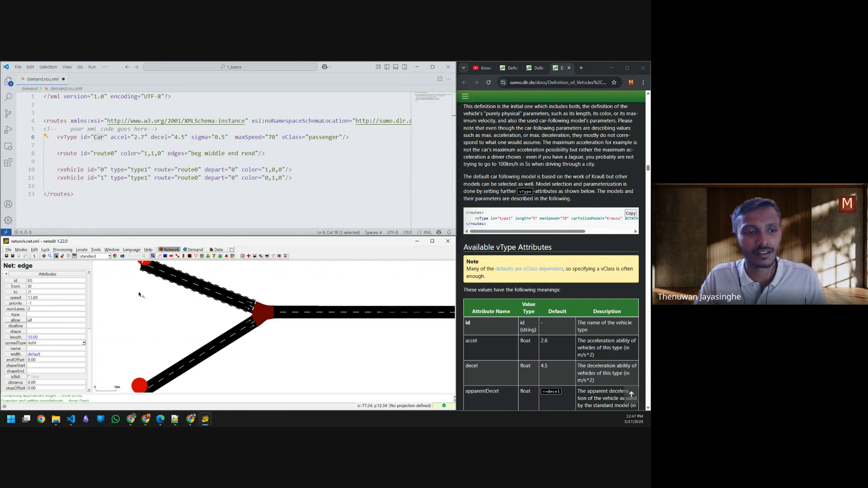
{"action": "double_click", "coordinate": [28, 281]}
{"action": "left_click", "coordinate": [301, 312]}
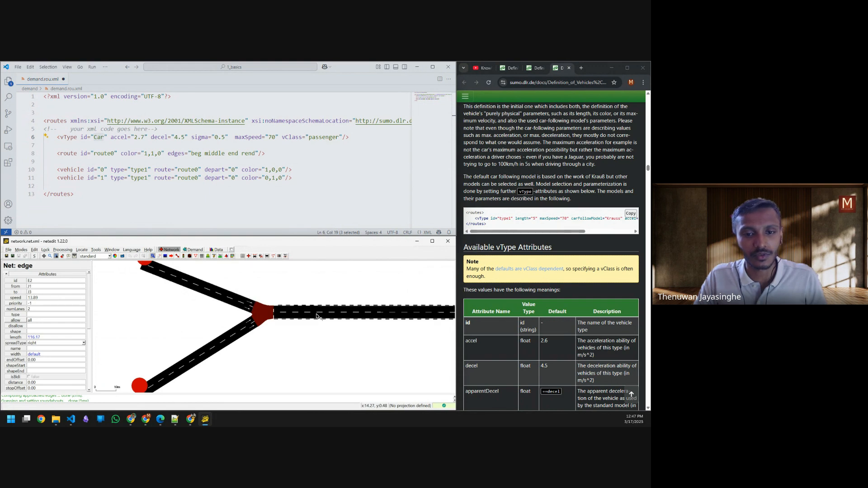
{"action": "double_click", "coordinate": [41, 280]}
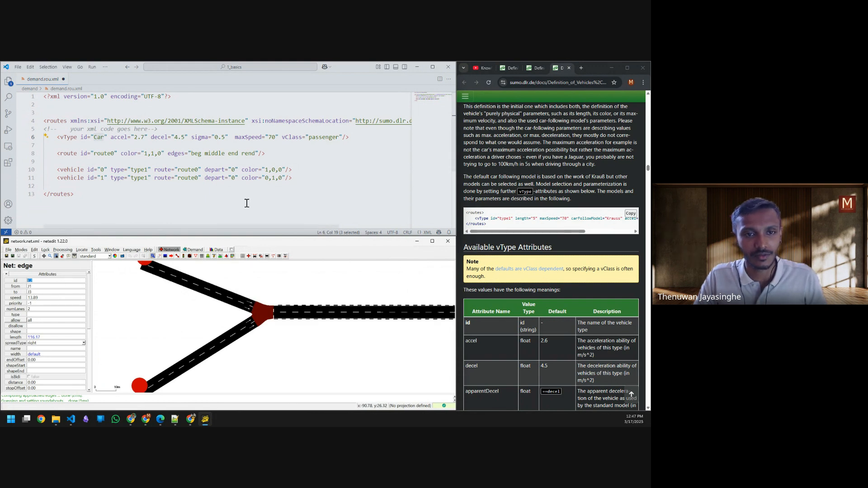
{"action": "left_click", "coordinate": [196, 356]}
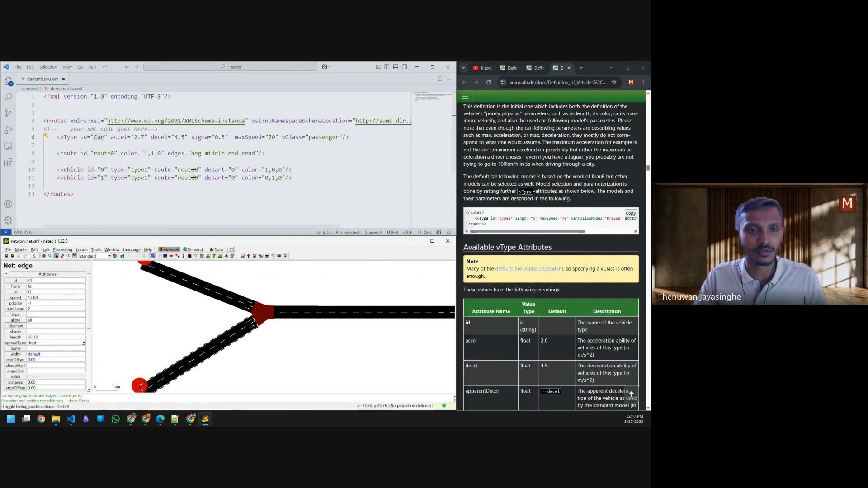
Change the id of the route definition in demand.rou.xml to "route_1".
{"action": "left_click", "coordinate": [113, 154]}
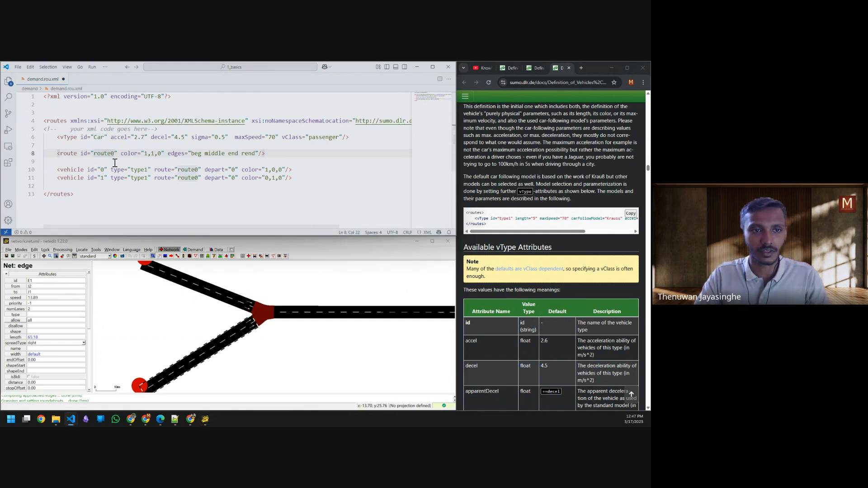
{"action": "key", "text": "BackSpace"}
{"action": "type", "text": "1"}
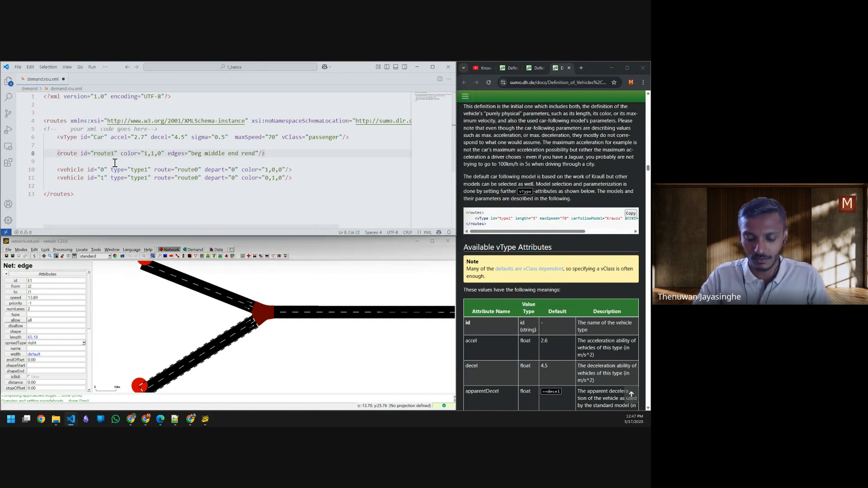
{"action": "key", "text": "BackSpace"}
{"action": "type", "text": "_1"}
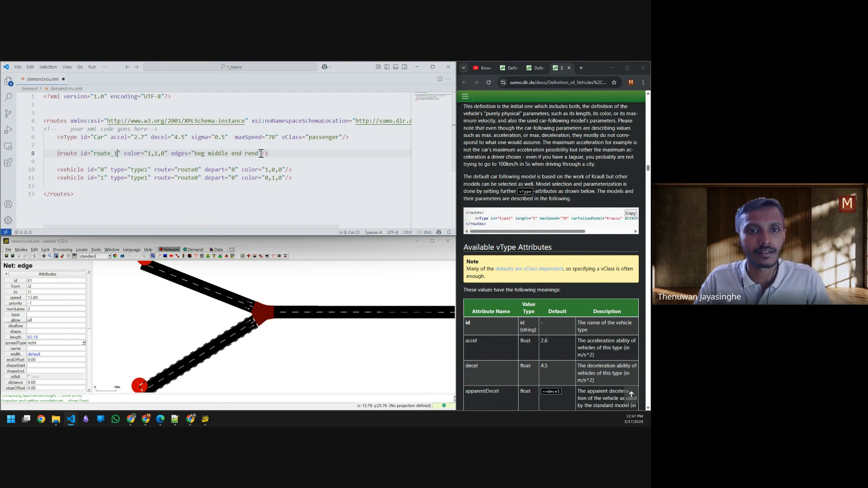
Set the edges of route_1 to "E0 E2" and check both edge ids against the network in netedit.
{"action": "left_click_drag", "start_coordinate": [261, 154], "coordinate": [197, 154]}
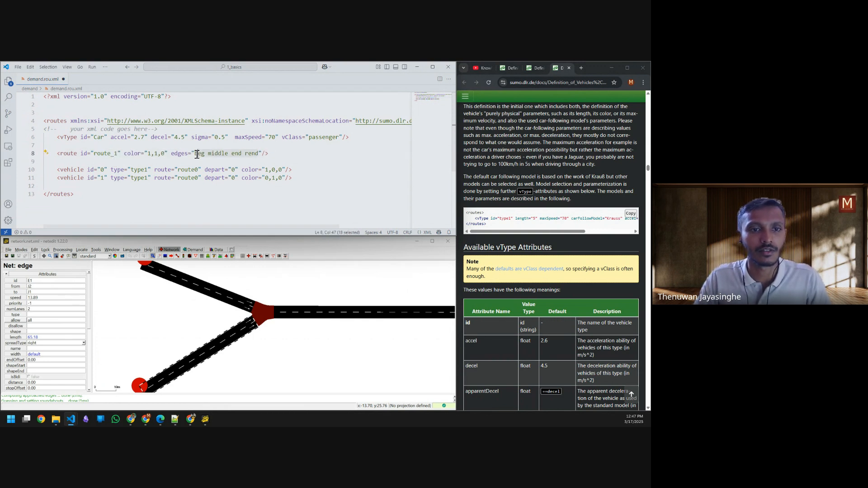
{"action": "key", "text": "BackSpace"}
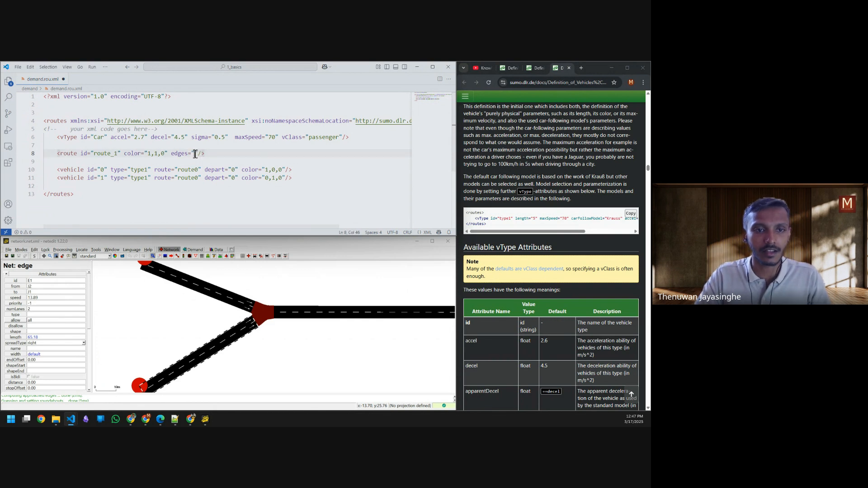
{"action": "type", "text": "E1"}
{"action": "key", "text": "BackSpace"}
{"action": "key", "text": "BackSpace"}
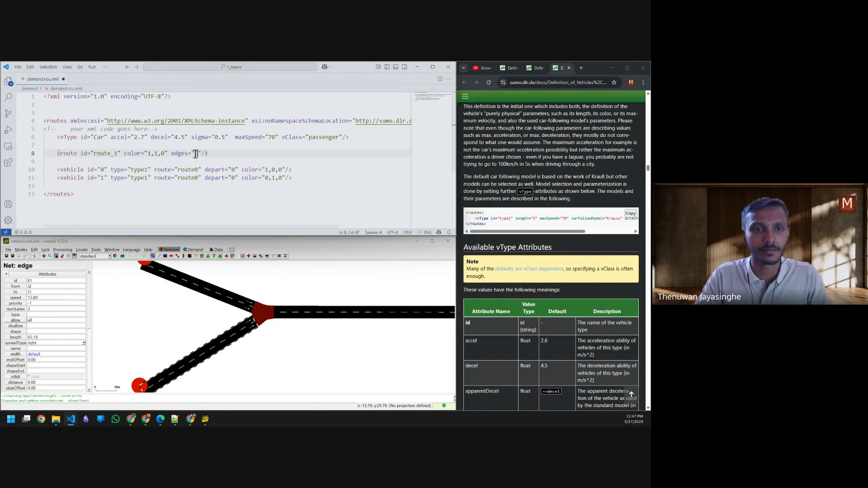
{"action": "type", "text": "0 E"}
{"action": "type", "text": "2"}
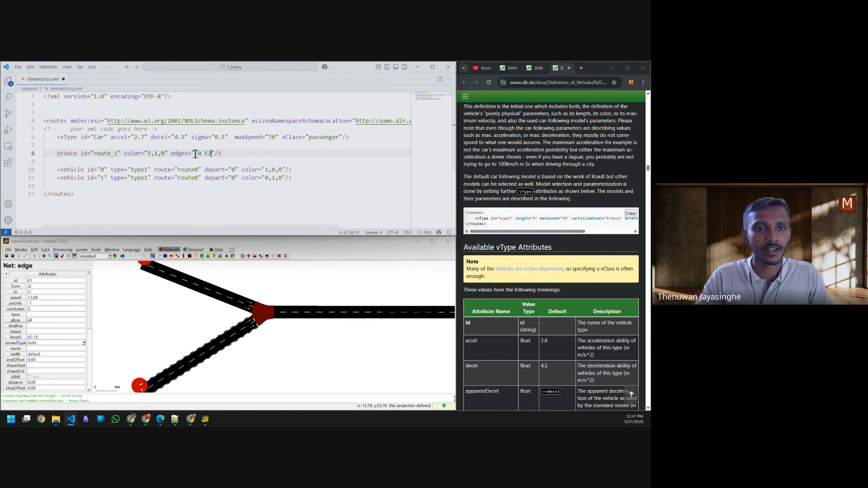
{"action": "left_click", "coordinate": [205, 290]}
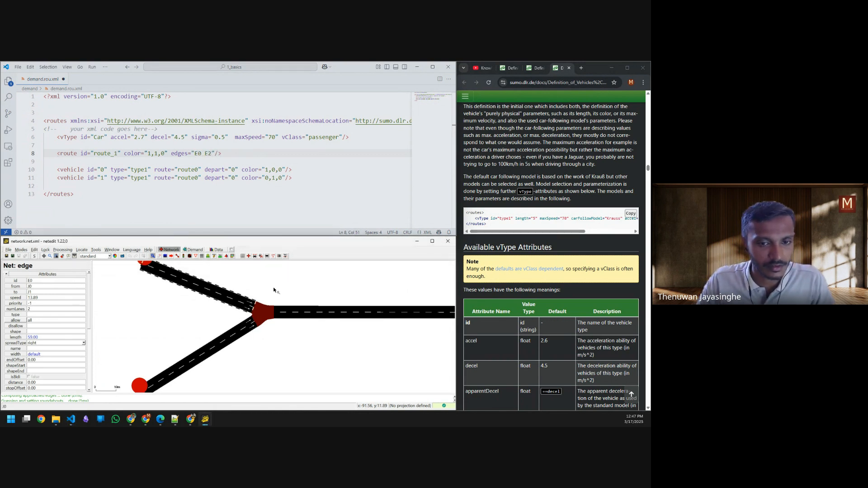
{"action": "left_click", "coordinate": [343, 316]}
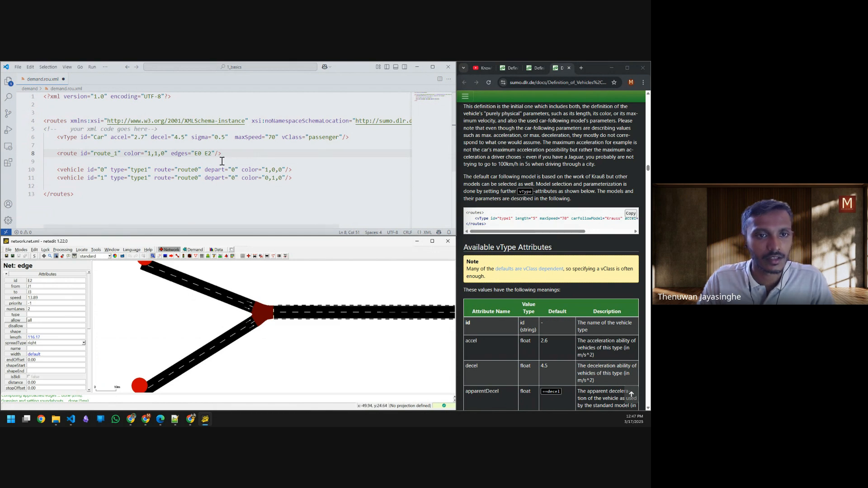
Duplicate the route_1 definition on a new line below it and set the copy's id to "route_2".
{"action": "left_click_drag", "start_coordinate": [221, 154], "coordinate": [57, 153]}
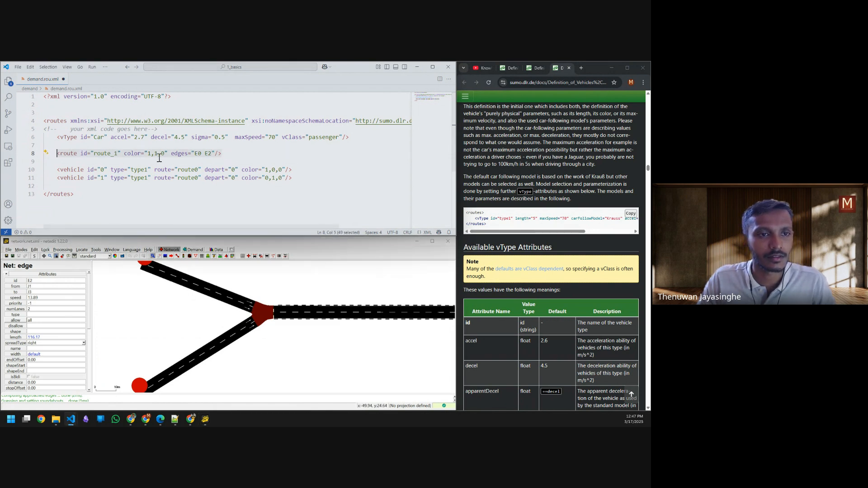
{"action": "key", "text": "ctrl+c"}
{"action": "key", "text": "End"}
{"action": "key", "text": "Return"}
{"action": "key", "text": "ctrl+v"}
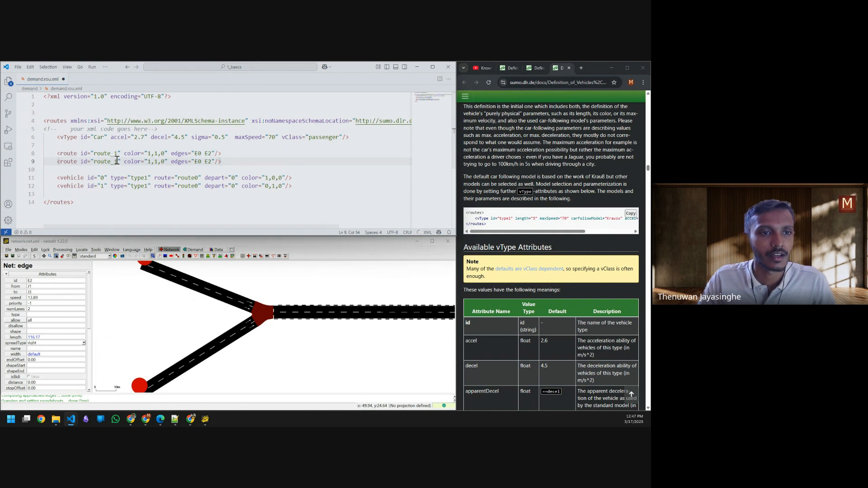
{"action": "left_click", "coordinate": [117, 161]}
{"action": "key", "text": "BackSpace"}
{"action": "type", "text": "2"}
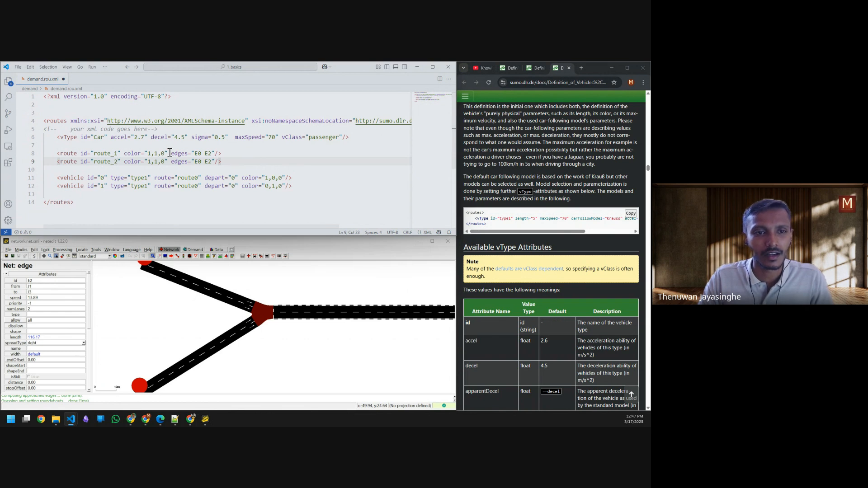
Remove the color attribute from both the route_1 and route_2 definitions.
{"action": "left_click_drag", "start_coordinate": [170, 153], "coordinate": [125, 165]}
{"action": "key", "text": "BackSpace"}
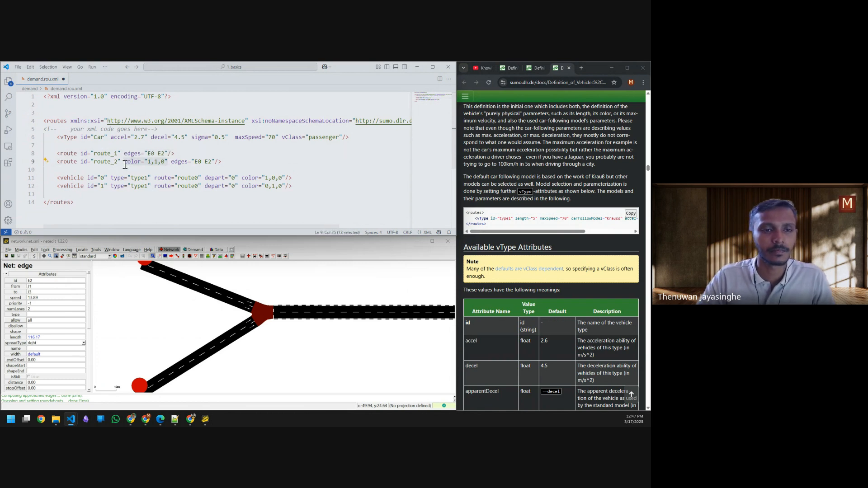
{"action": "key", "text": "BackSpace"}
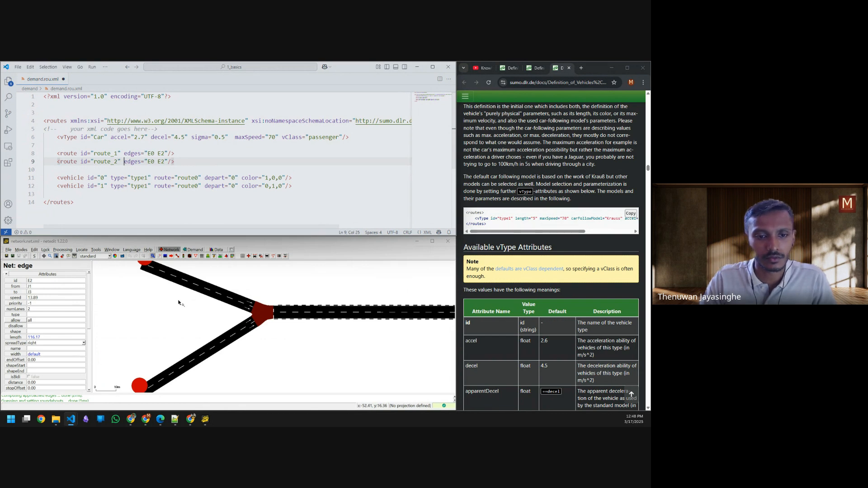
Check the lower-left edge's id in netedit and set the first edge of route_2 to "E1".
{"action": "left_click", "coordinate": [210, 347]}
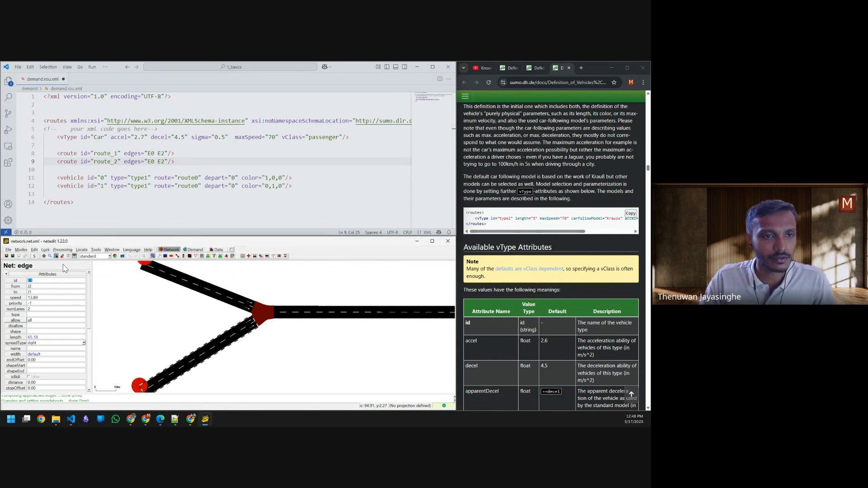
{"action": "double_click", "coordinate": [152, 161]}
{"action": "type", "text": "E1"}
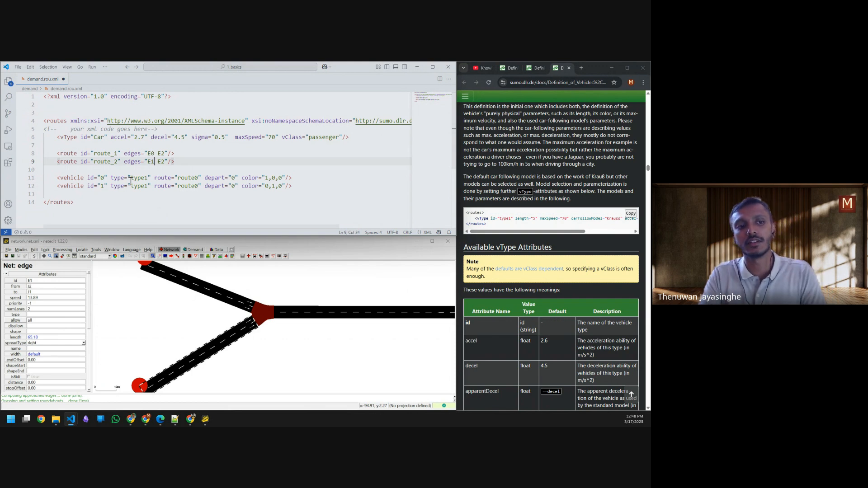
Set the first vehicle's id to "veh_1" and its type to "Car" in demand.rou.xml.
{"action": "left_click", "coordinate": [102, 178]}
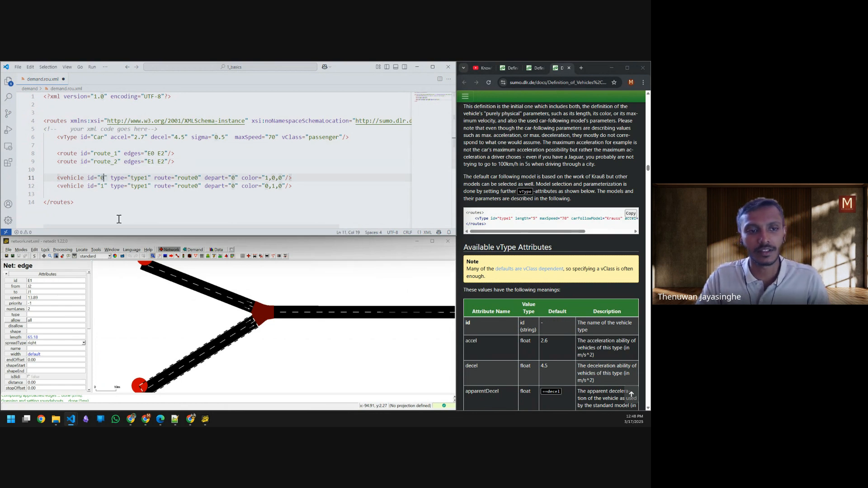
{"action": "key", "text": "BackSpace"}
{"action": "type", "text": "veh"}
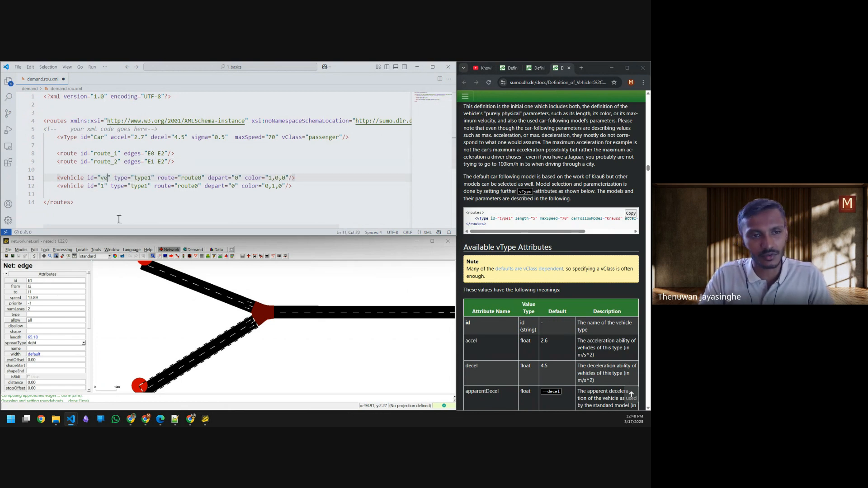
{"action": "type", "text": "_1"}
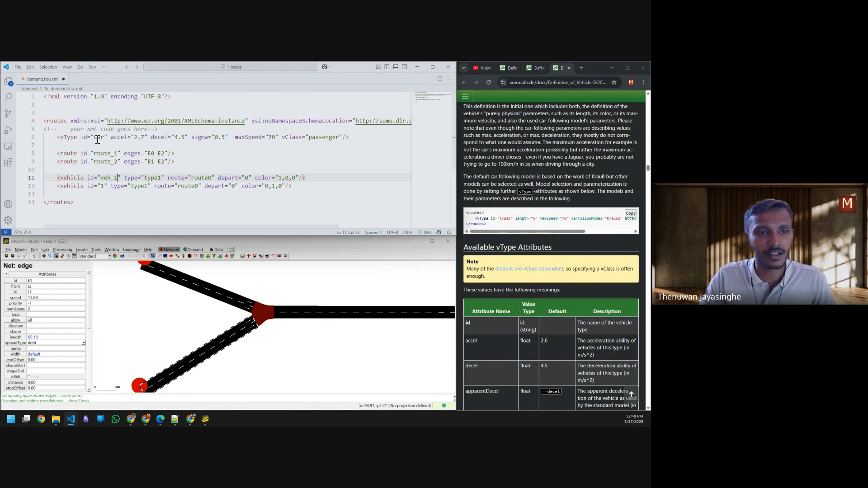
{"action": "left_click", "coordinate": [154, 178]}
{"action": "key", "text": "shift+Left"}
{"action": "key", "text": "shift+Left"}
{"action": "key", "text": "shift+Left"}
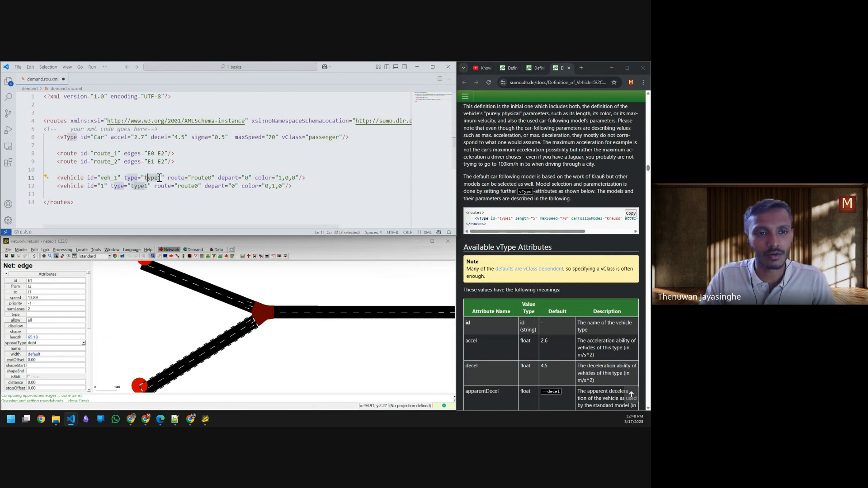
{"action": "left_click_drag", "start_coordinate": [160, 178], "coordinate": [144, 180]}
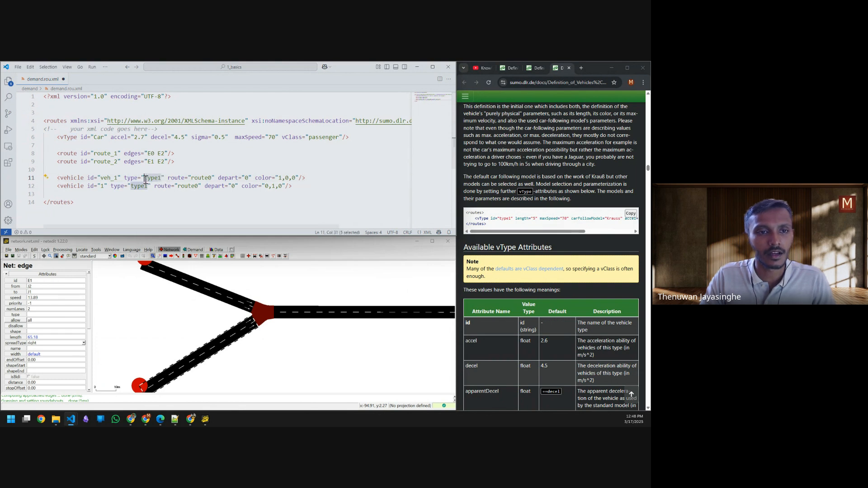
{"action": "key", "text": "ctrl+v"}
Assign route_1 to vehicle veh_1 and set its departure time to 10.
{"action": "double_click", "coordinate": [194, 177]}
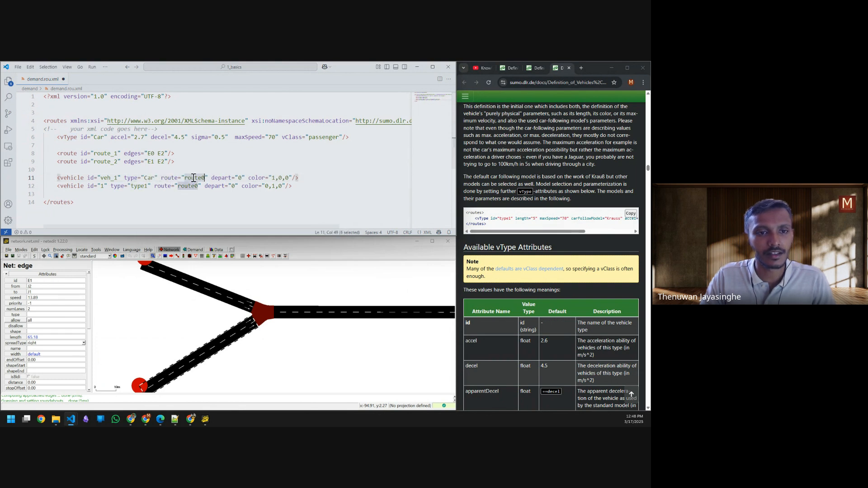
{"action": "double_click", "coordinate": [105, 154]}
{"action": "key", "text": "ctrl+c"}
{"action": "double_click", "coordinate": [194, 177]}
{"action": "key", "text": "ctrl+v"}
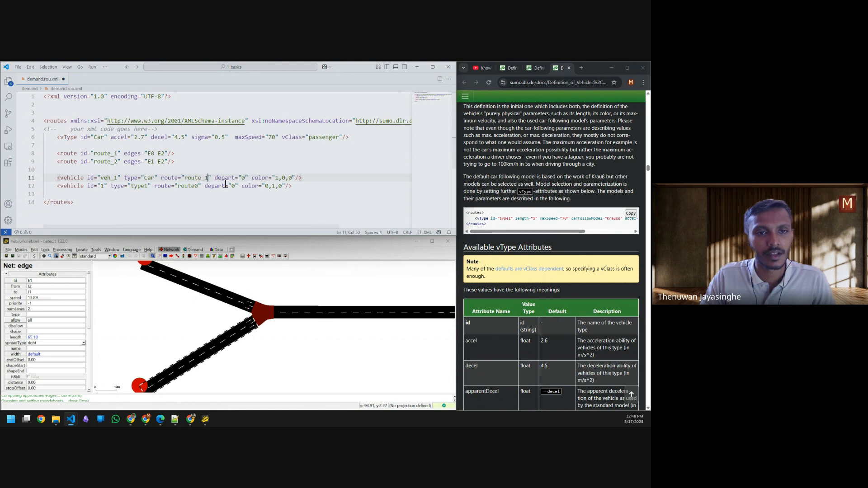
{"action": "double_click", "coordinate": [242, 178]}
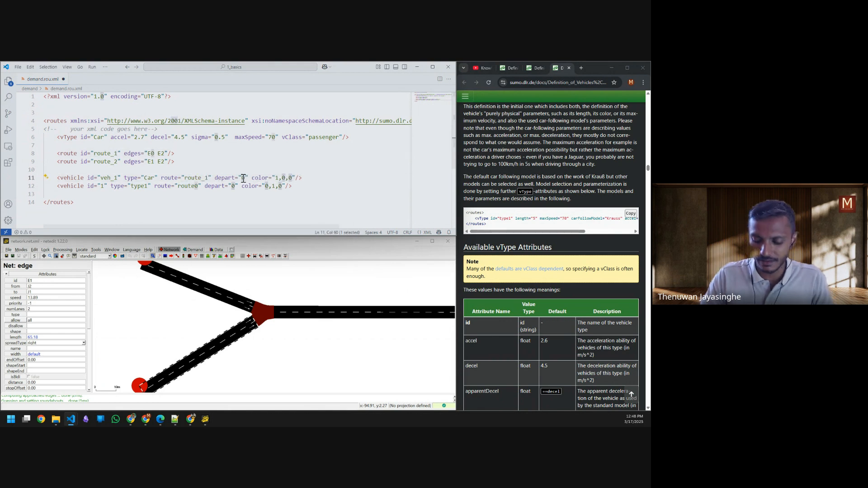
{"action": "type", "text": "10"}
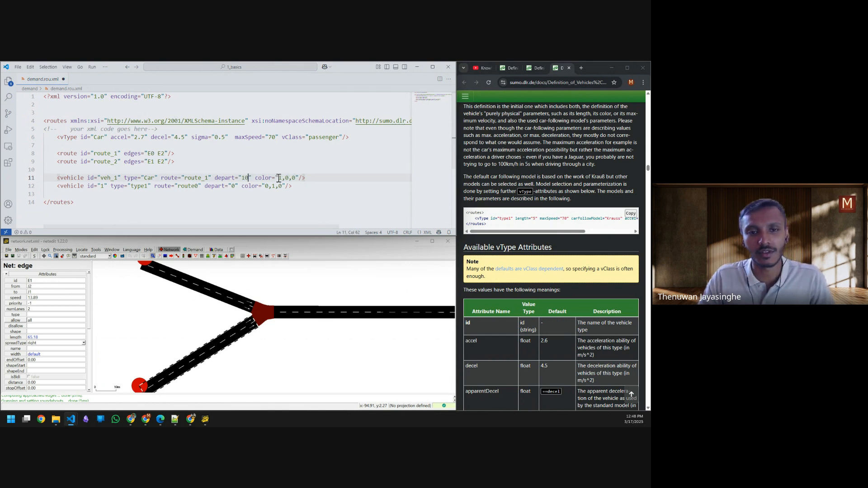
Set the color of vehicle veh_1 to "0,1,0".
{"action": "left_click_drag", "start_coordinate": [278, 178], "coordinate": [296, 177]}
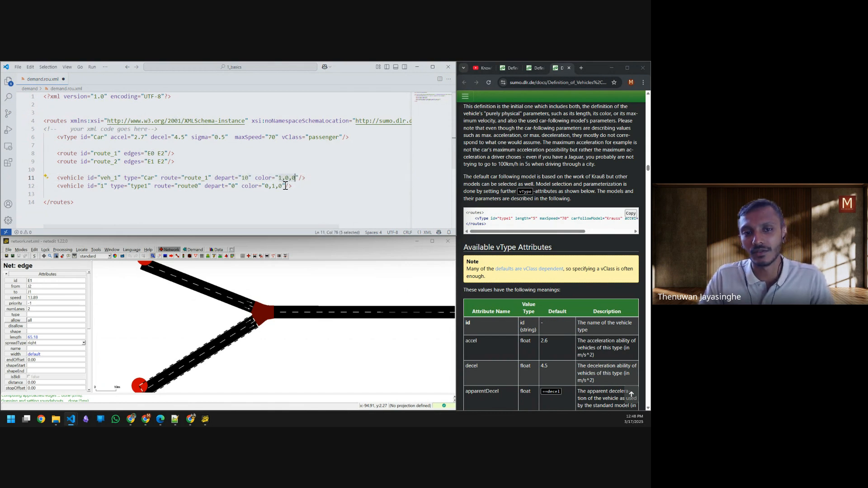
{"action": "left_click", "coordinate": [281, 178]}
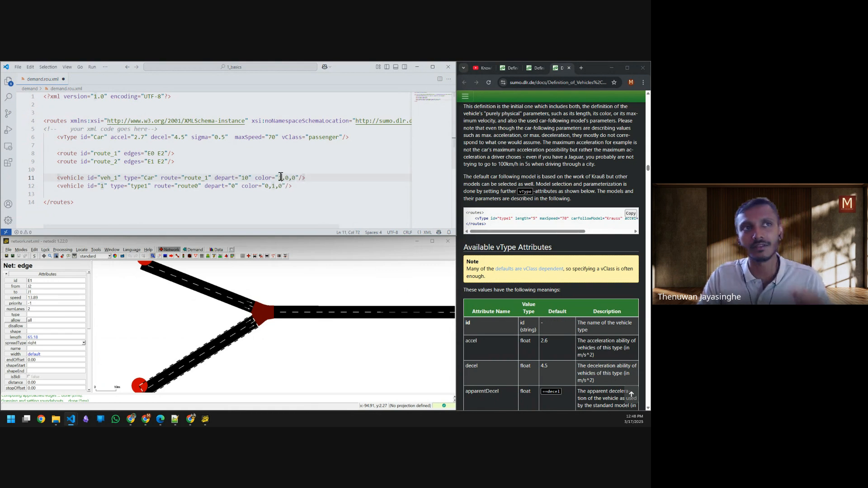
{"action": "left_click", "coordinate": [290, 178]}
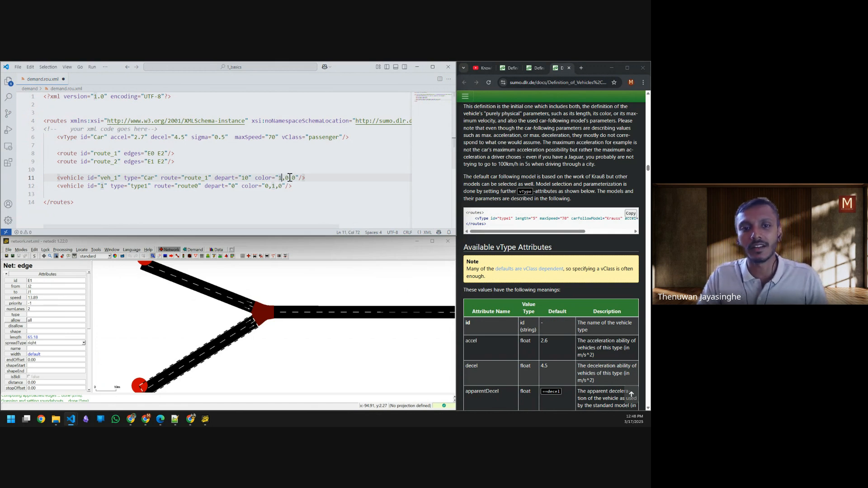
{"action": "key", "text": "BackSpace"}
{"action": "type", "text": "1"}
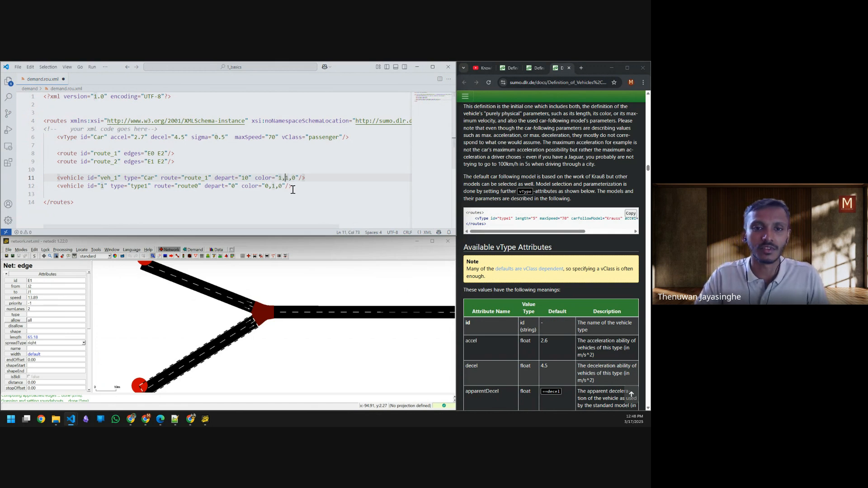
{"action": "key", "text": "BackSpace"}
{"action": "type", "text": "0"}
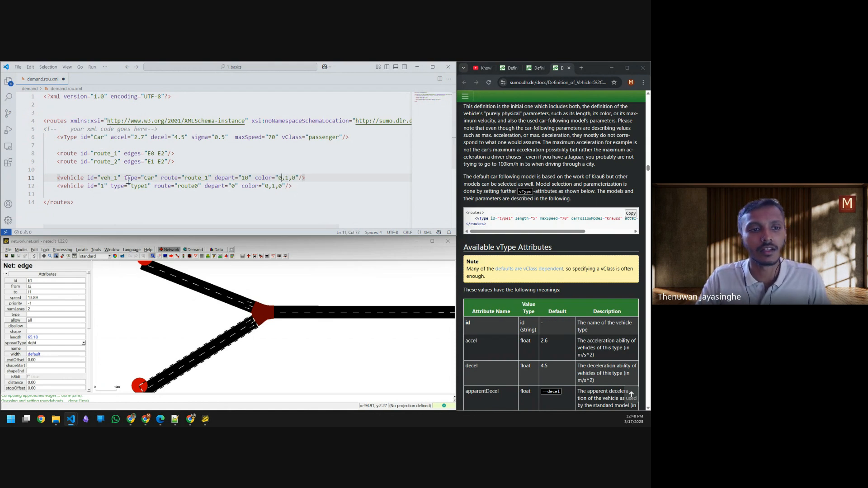
Set the second vehicle's id to "veh_2" and its type to "Car".
{"action": "double_click", "coordinate": [112, 178]}
{"action": "key", "text": "ctrl+c"}
{"action": "double_click", "coordinate": [104, 186]}
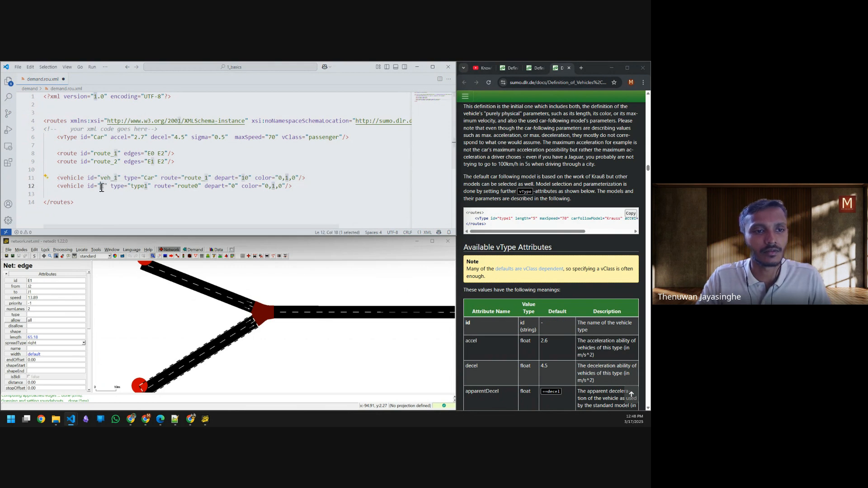
{"action": "key", "text": "ctrl+v"}
{"action": "key", "text": "BackSpace"}
{"action": "type", "text": "2"}
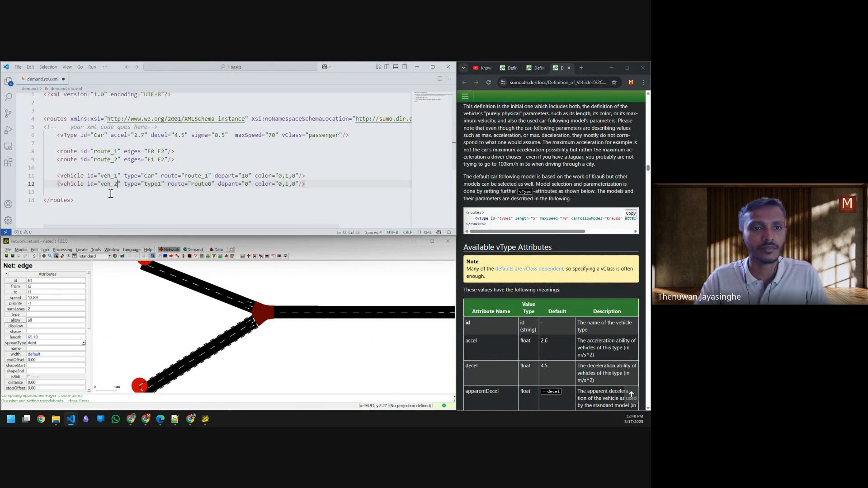
{"action": "double_click", "coordinate": [149, 176]}
{"action": "key", "text": "ctrl+c"}
{"action": "double_click", "coordinate": [152, 184]}
{"action": "key", "text": "ctrl+v"}
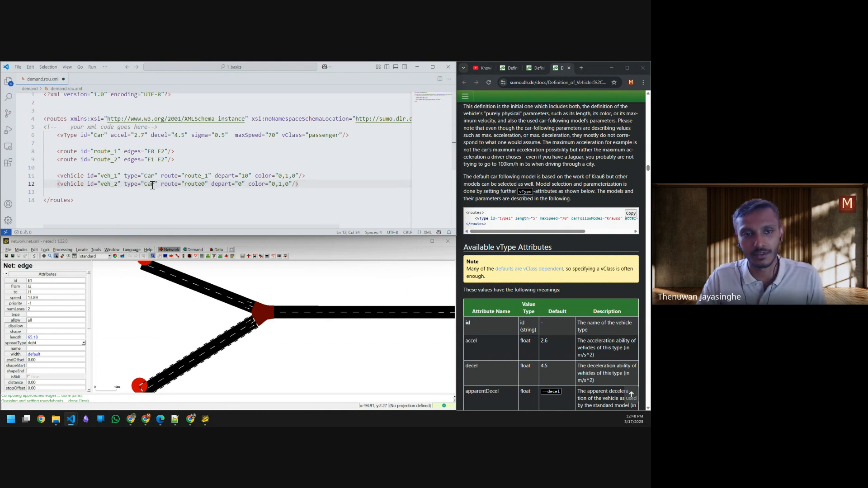
Assign route_2 to vehicle veh_2 and set its departure time to 20.
{"action": "left_click", "coordinate": [96, 162]}
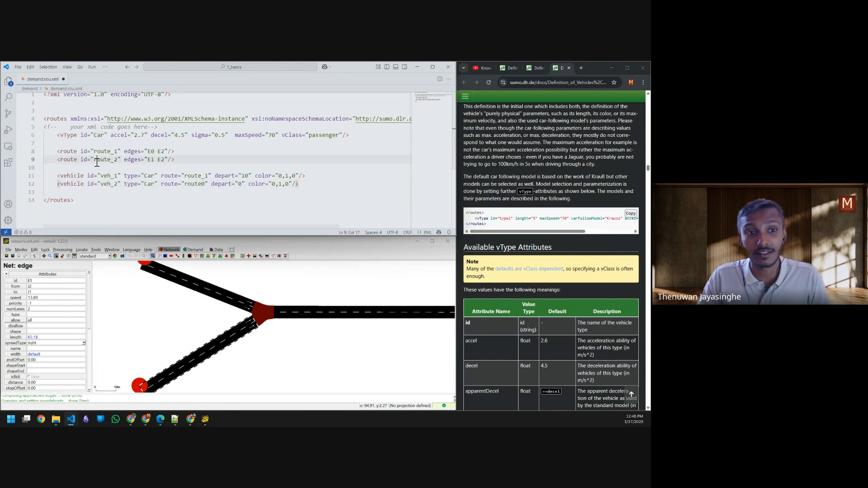
{"action": "double_click", "coordinate": [199, 185]}
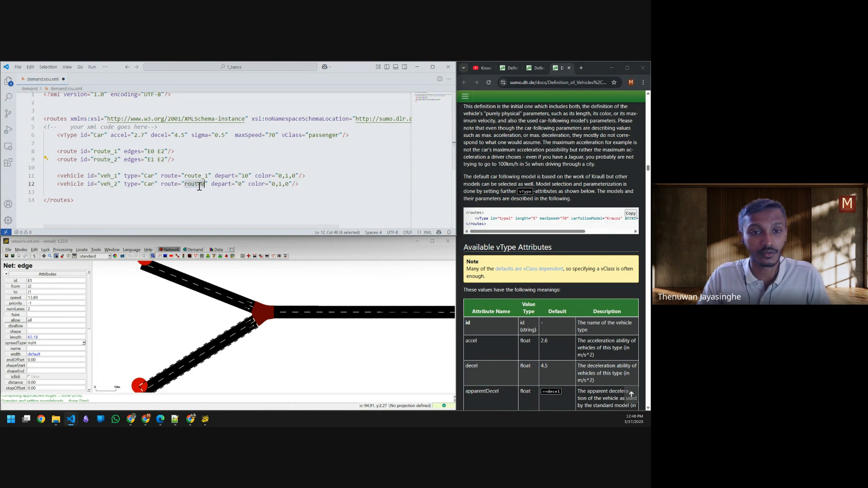
{"action": "type", "text": "route_2"}
{"action": "double_click", "coordinate": [244, 185]}
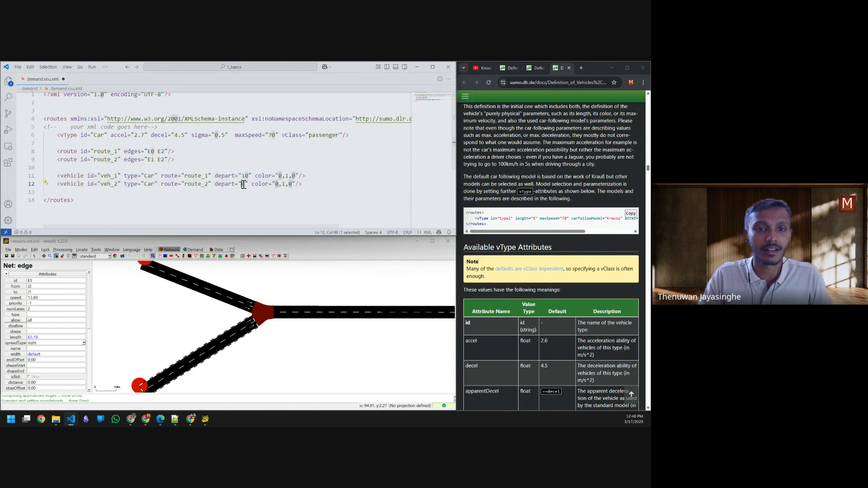
{"action": "type", "text": "20"}
Set the color of vehicle veh_2 to "0,0,1" and save demand.rou.xml.
{"action": "left_click", "coordinate": [293, 184]}
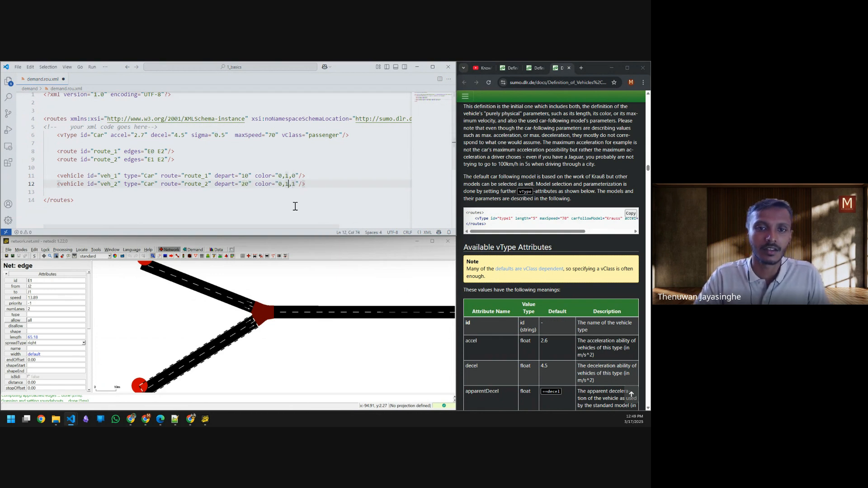
{"action": "key", "text": "BackSpace"}
{"action": "type", "text": "0"}
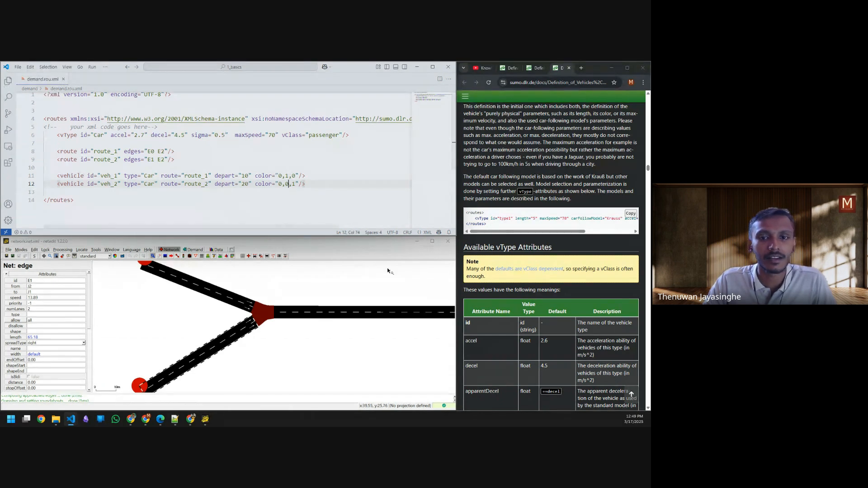
Switch to netedit in full size and save the SUMO configuration as run_simulation in the 1_basics folder.
{"action": "mouse_move", "coordinate": [433, 243]}
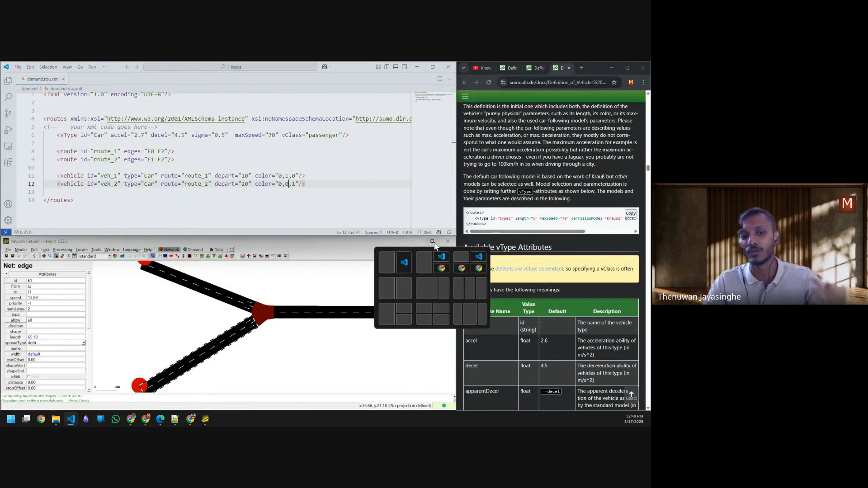
{"action": "left_click", "coordinate": [433, 242]}
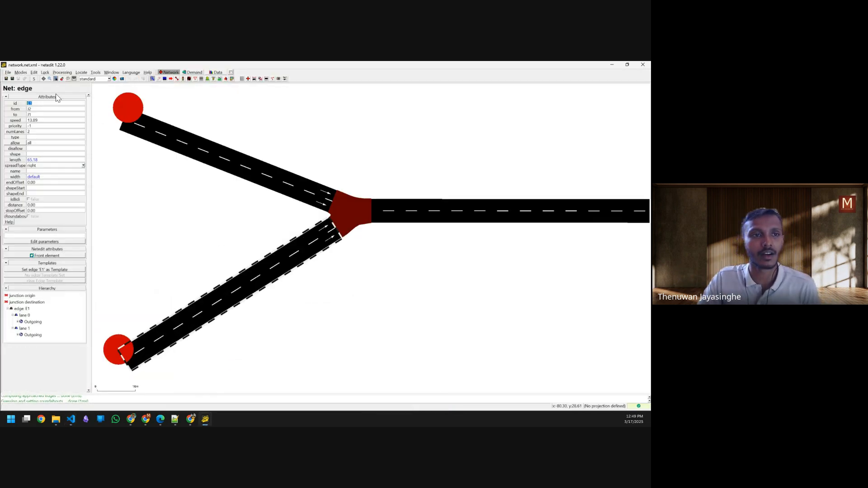
{"action": "left_click", "coordinate": [8, 73]}
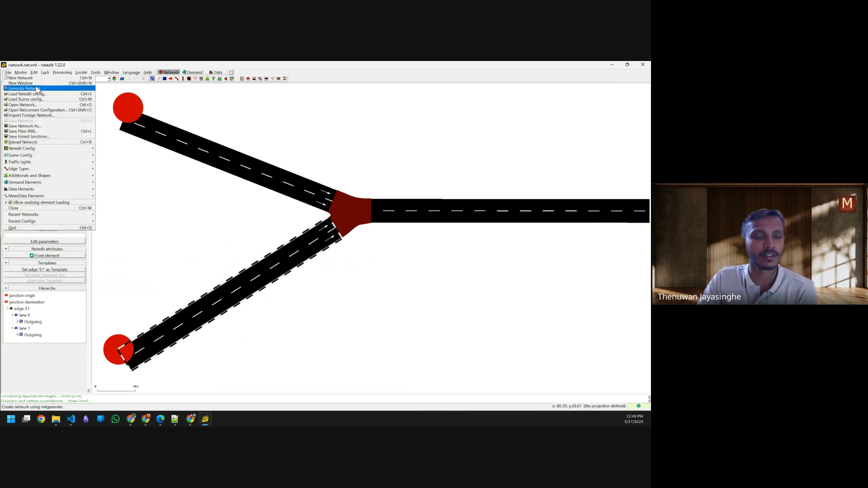
{"action": "left_click", "coordinate": [21, 72]}
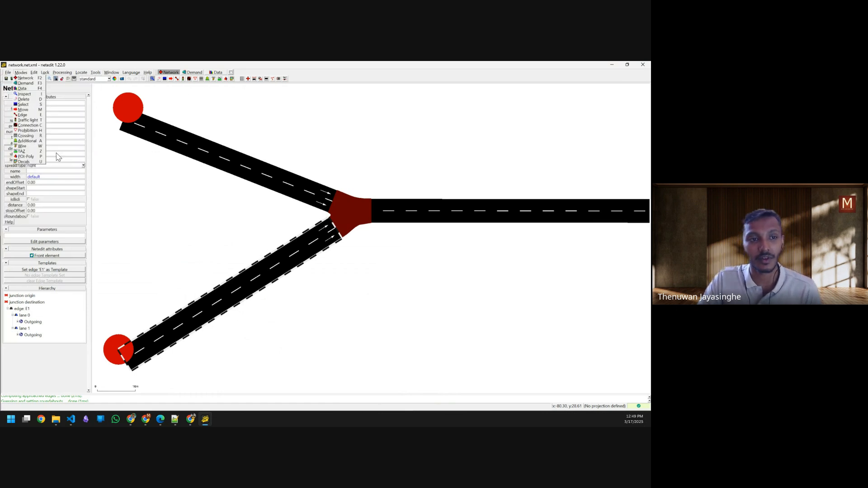
{"action": "left_click", "coordinate": [137, 166]}
{"action": "left_click", "coordinate": [8, 73]}
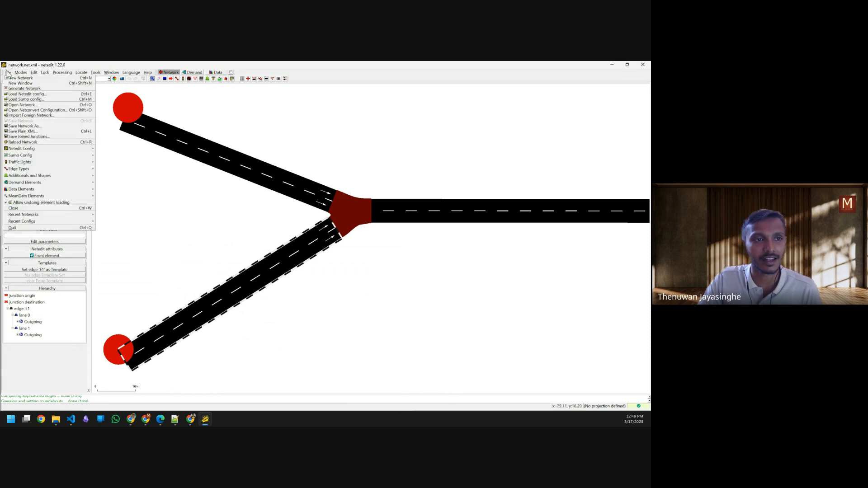
{"action": "mouse_move", "coordinate": [11, 157]}
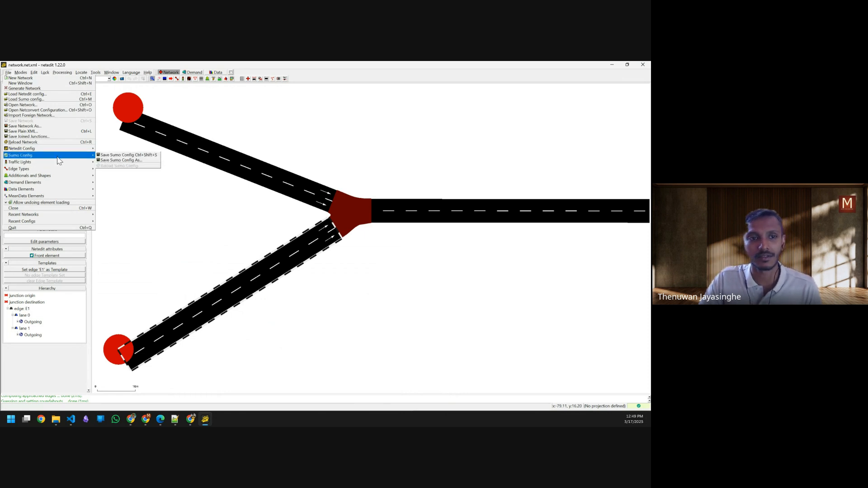
{"action": "left_click", "coordinate": [116, 160]}
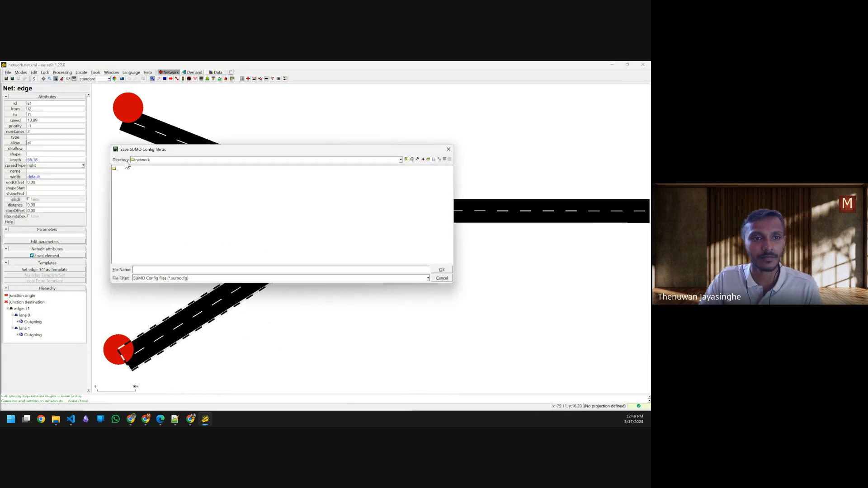
{"action": "left_click", "coordinate": [407, 160]}
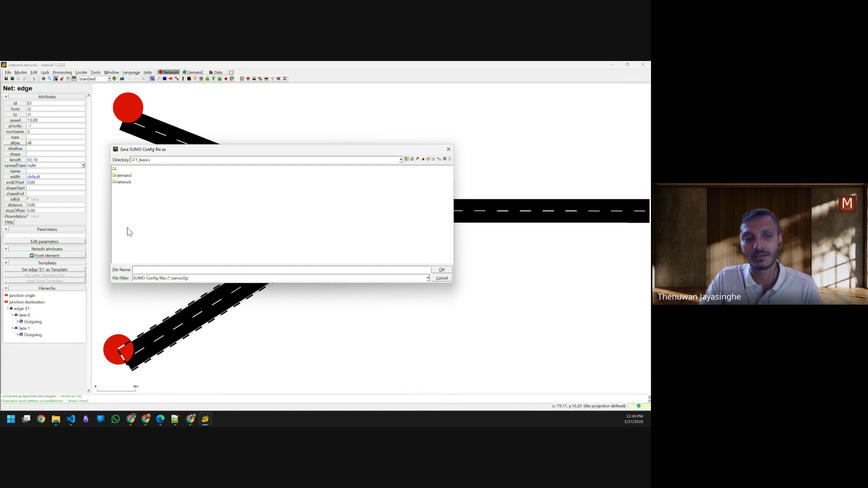
{"action": "left_click", "coordinate": [144, 270]}
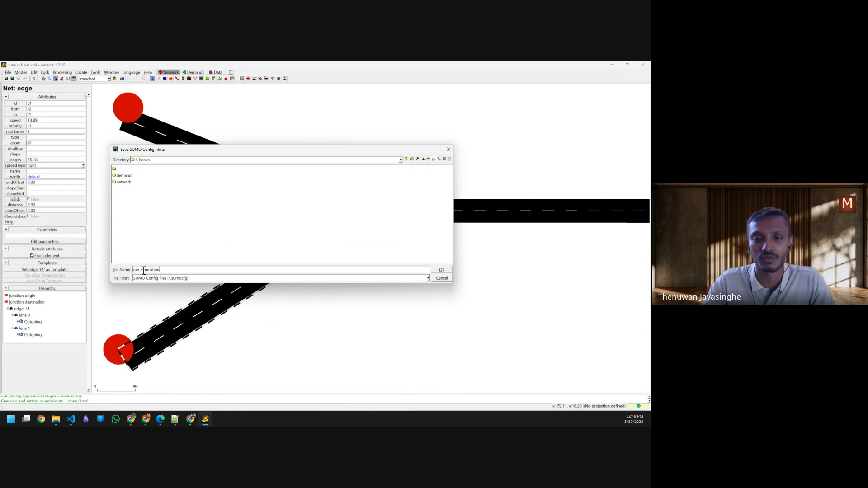
{"action": "left_click", "coordinate": [442, 270]}
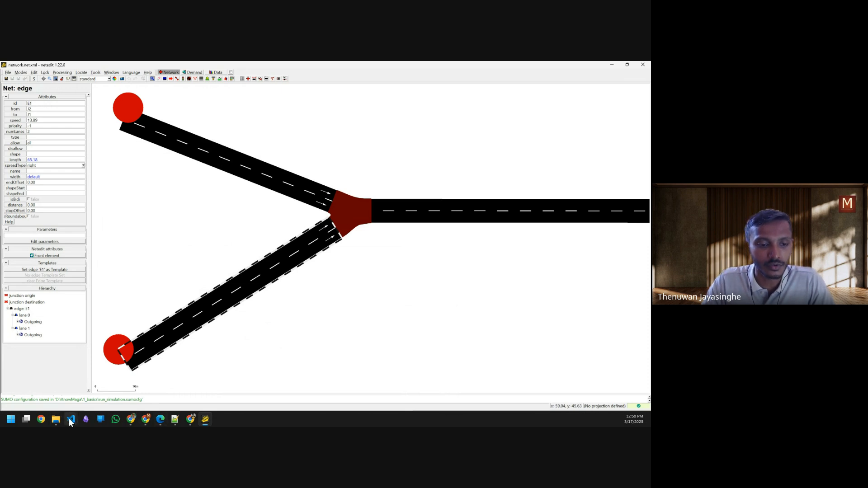
Switch to the 1_basics project window in VS Code at full size and open run_simulation.sumocfg from the file tree.
{"action": "mouse_move", "coordinate": [71, 423]}
{"action": "left_click", "coordinate": [41, 384]}
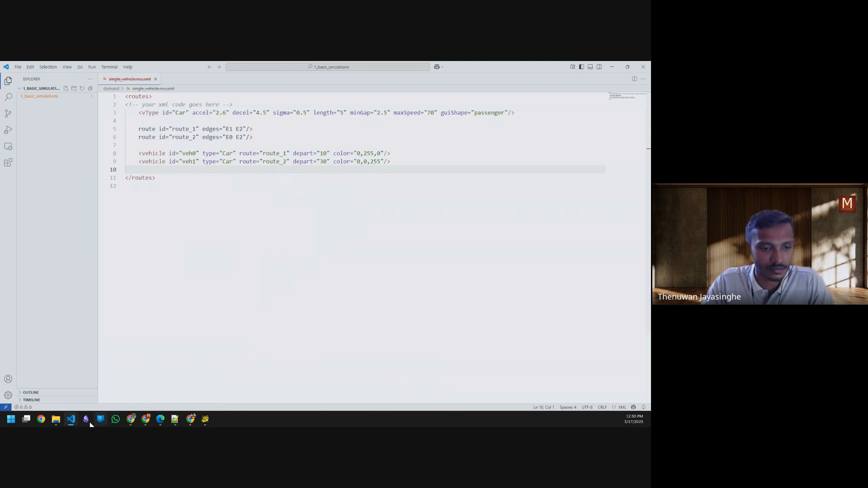
{"action": "mouse_move", "coordinate": [76, 423]}
{"action": "left_click", "coordinate": [188, 379]}
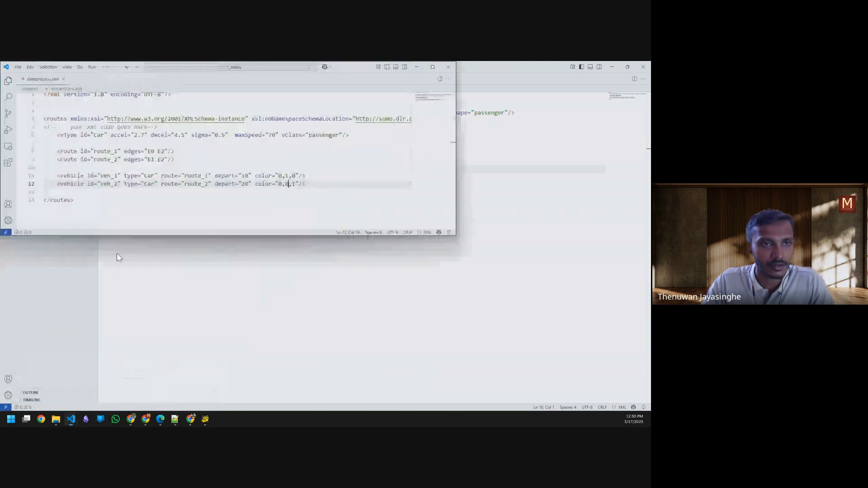
{"action": "left_click", "coordinate": [431, 66]}
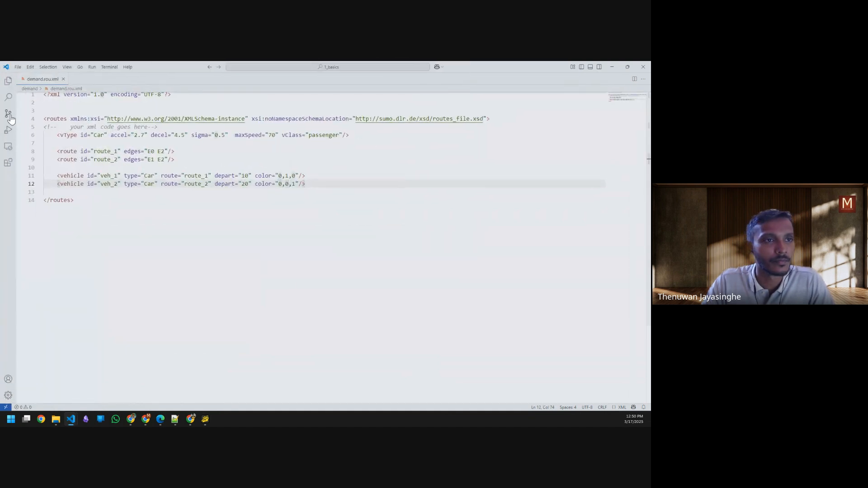
{"action": "left_click", "coordinate": [8, 82]}
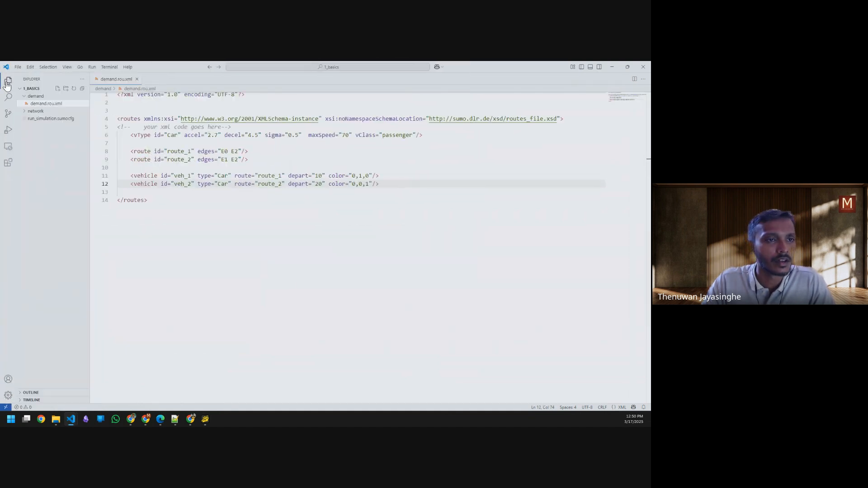
{"action": "left_click", "coordinate": [42, 119]}
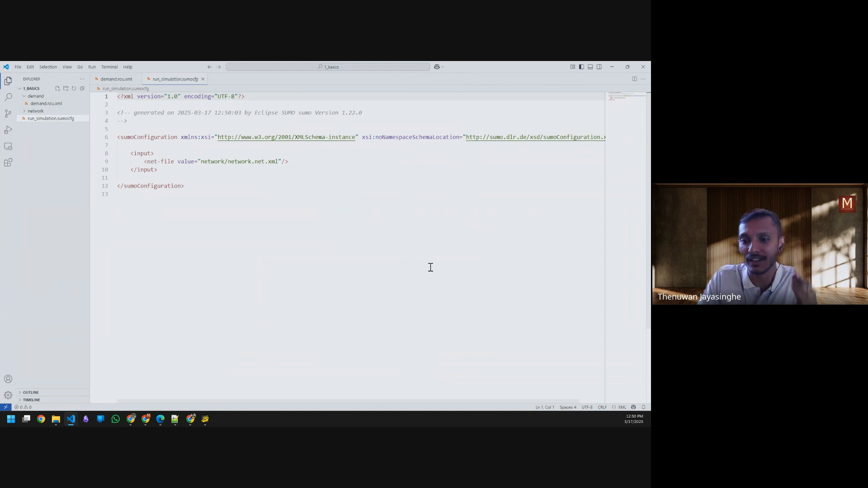
Look through the language modes offered for run_simulation.sumocfg down to XML and close the list.
{"action": "left_click", "coordinate": [621, 407]}
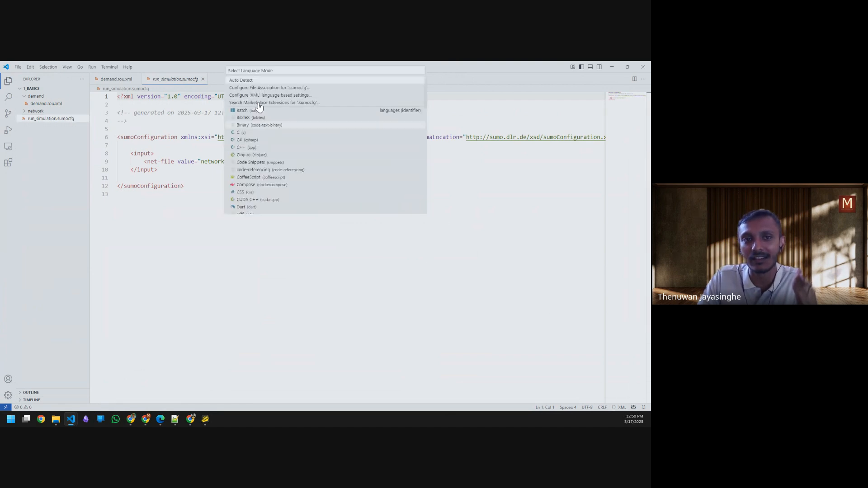
{"action": "scroll", "coordinate": [260, 196], "scroll_direction": "down", "scroll_amount": 3}
{"action": "scroll", "coordinate": [260, 199], "scroll_direction": "down", "scroll_amount": 2}
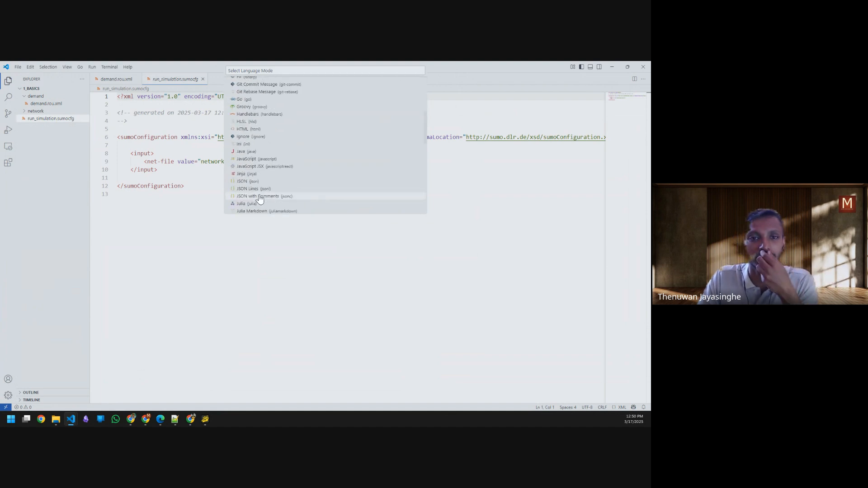
{"action": "scroll", "coordinate": [254, 205], "scroll_direction": "down", "scroll_amount": 5}
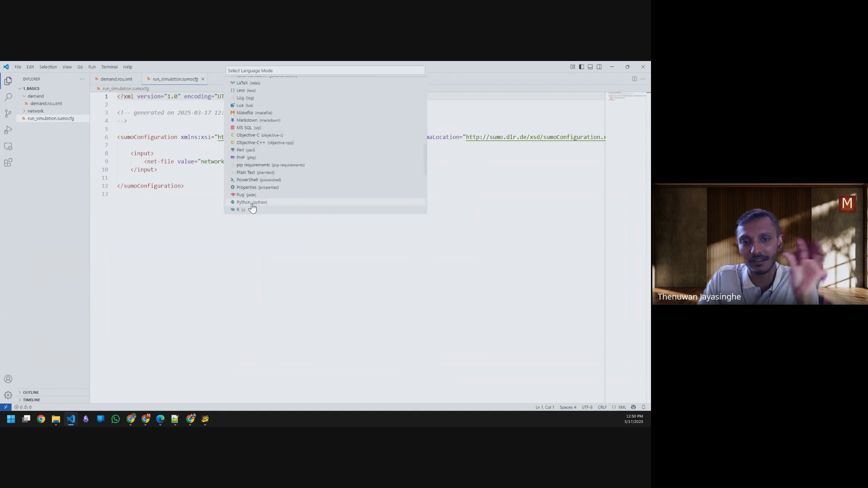
{"action": "scroll", "coordinate": [248, 205], "scroll_direction": "down", "scroll_amount": 1}
{"action": "scroll", "coordinate": [252, 207], "scroll_direction": "down", "scroll_amount": 6}
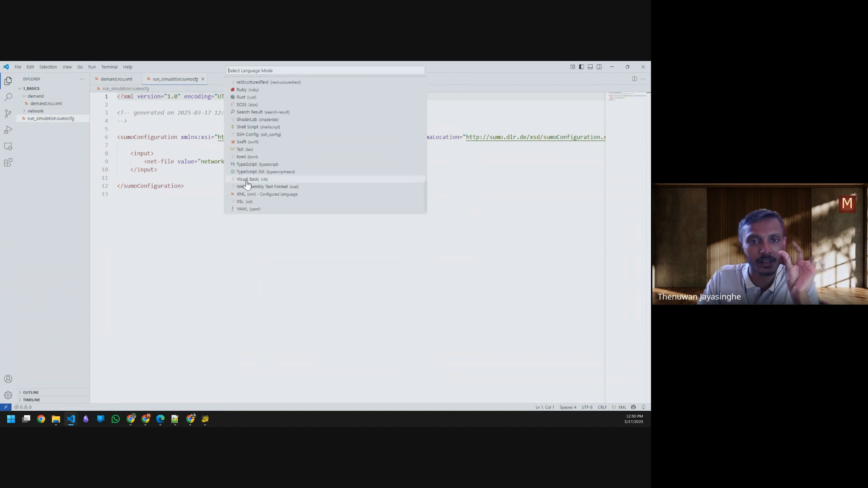
{"action": "left_click", "coordinate": [230, 287]}
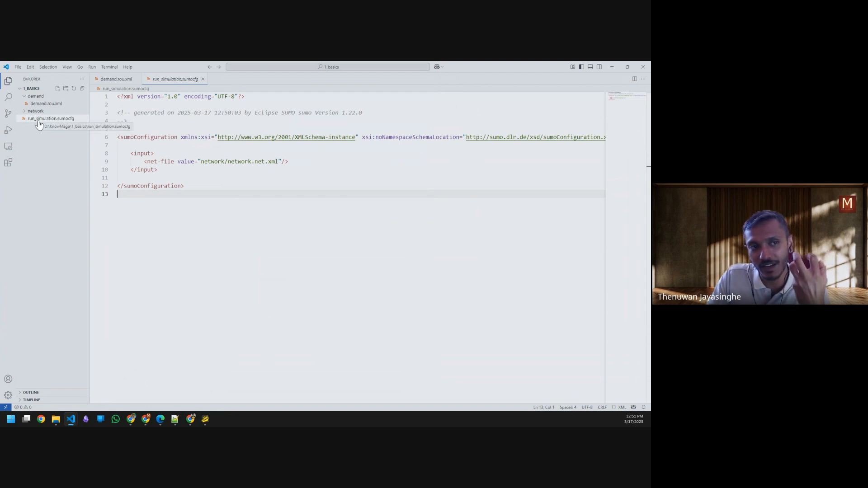
Collapse the demand folder, expand the network folder and examine the folder name in the net-file path.
{"action": "left_click", "coordinate": [25, 96]}
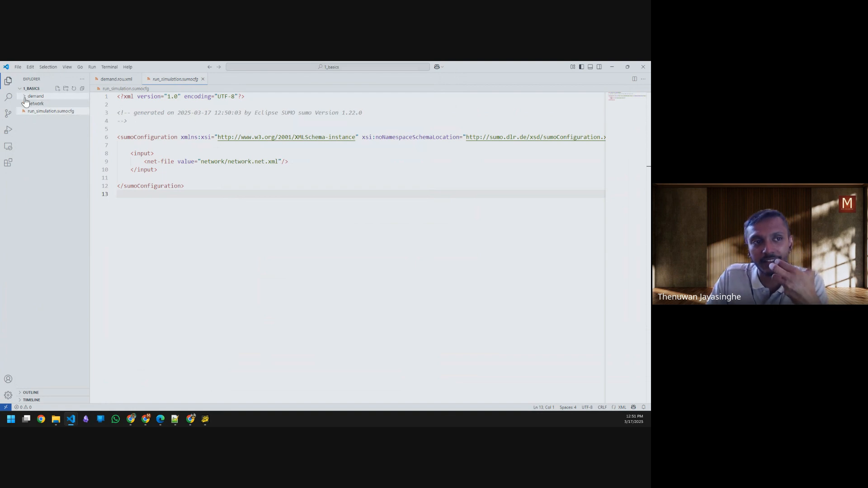
{"action": "left_click", "coordinate": [25, 105]}
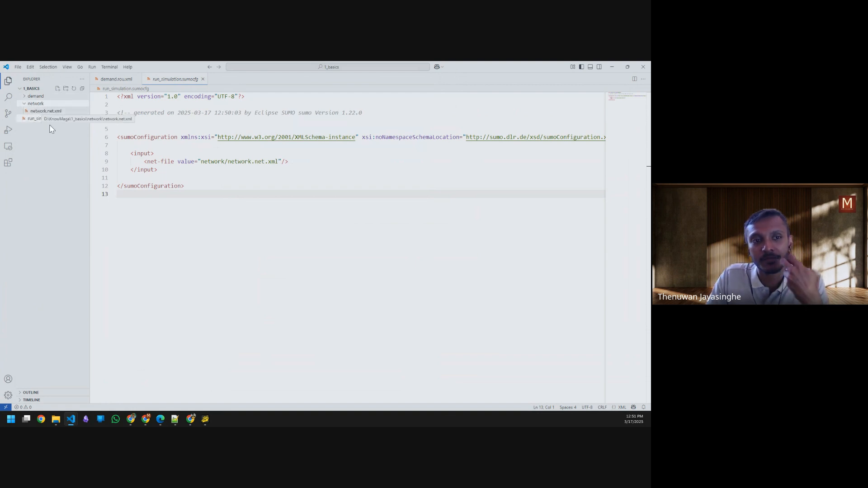
{"action": "double_click", "coordinate": [217, 162]}
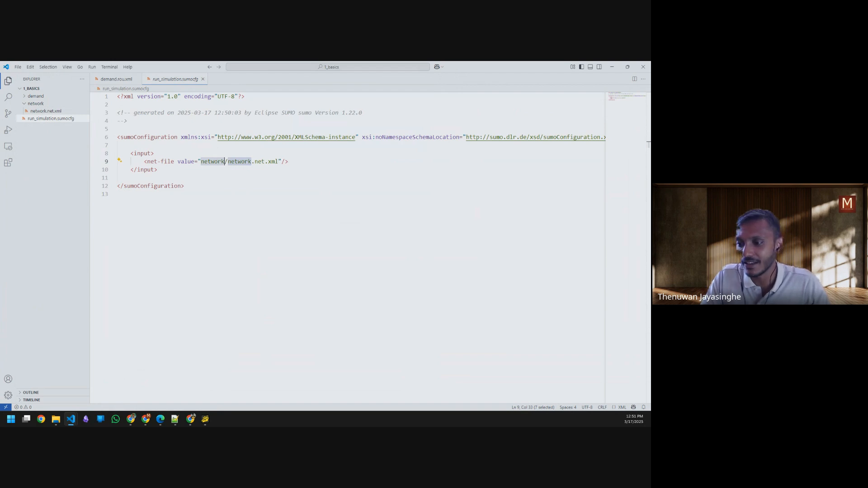
{"action": "key", "text": "super+d"}
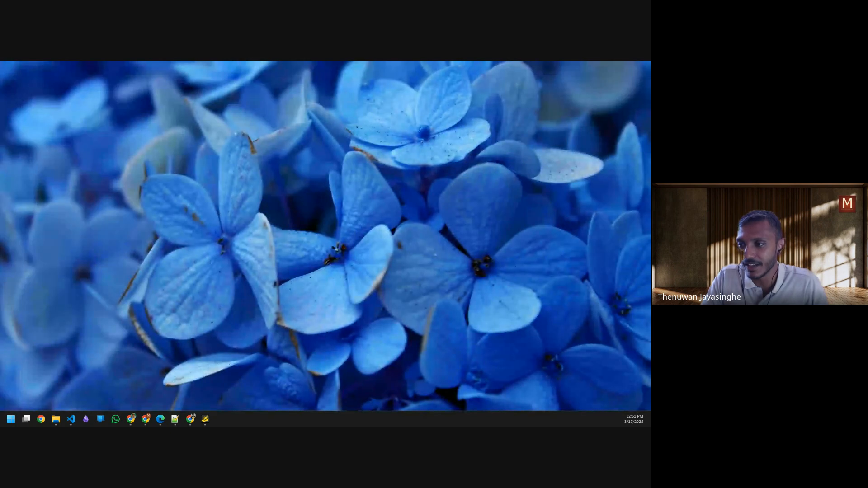
{"action": "key", "text": "super+d"}
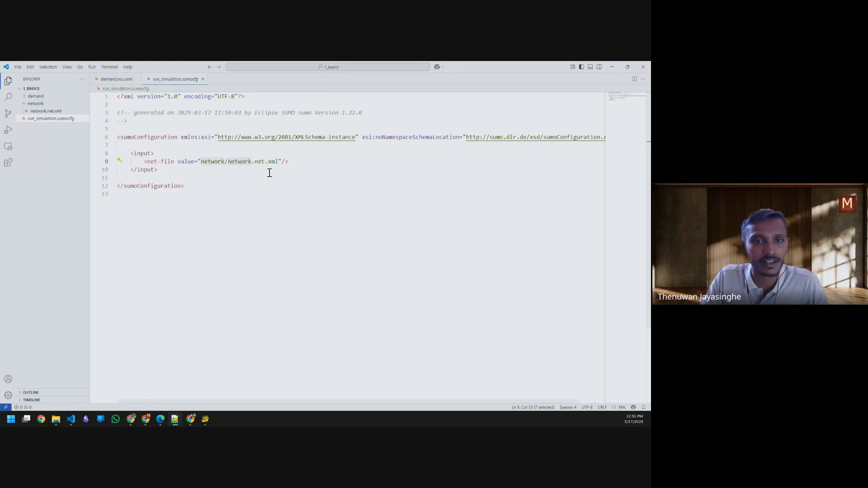
Add a route-files entry with the value "demand/demand.rou.xml" on a new line below the net-file entry.
{"action": "left_click", "coordinate": [289, 161]}
{"action": "key", "text": "Return"}
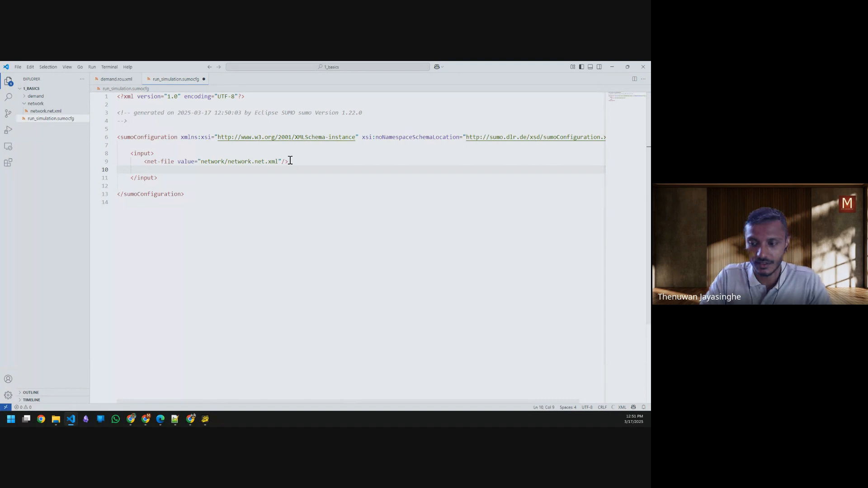
{"action": "type", "text": "<"}
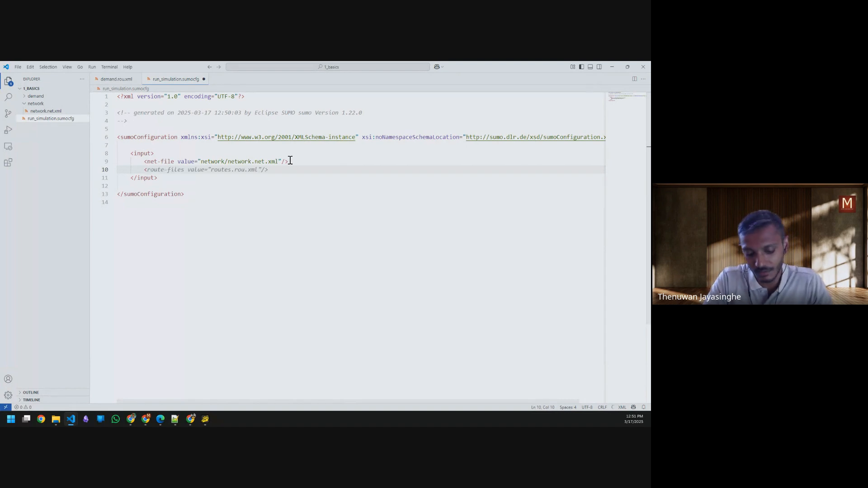
{"action": "type", "text": "rout"}
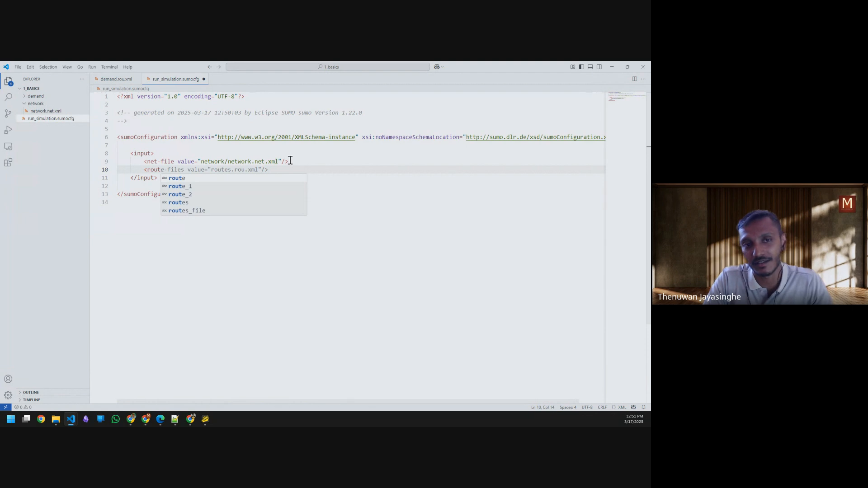
{"action": "type", "text": "e-files"}
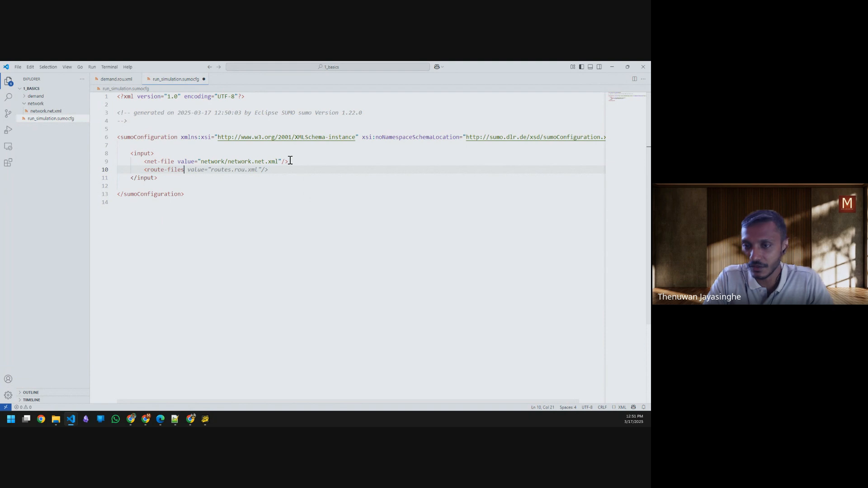
{"action": "type", "text": " value"}
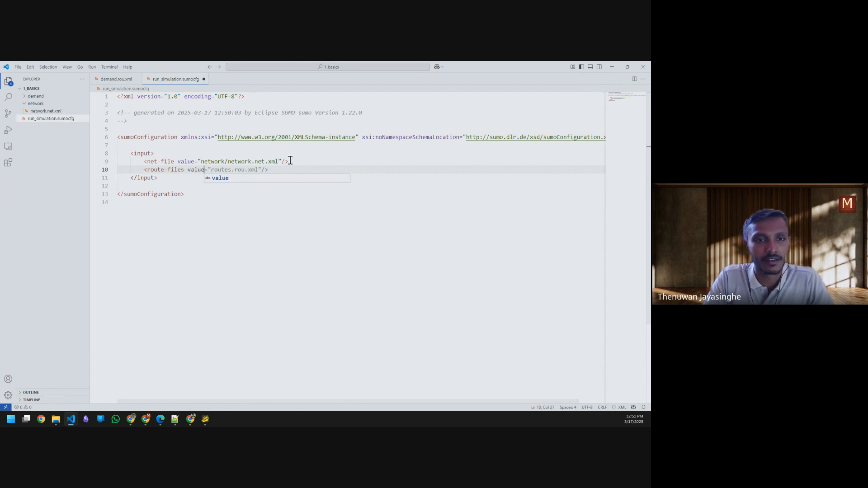
{"action": "type", "text": "=\"de"}
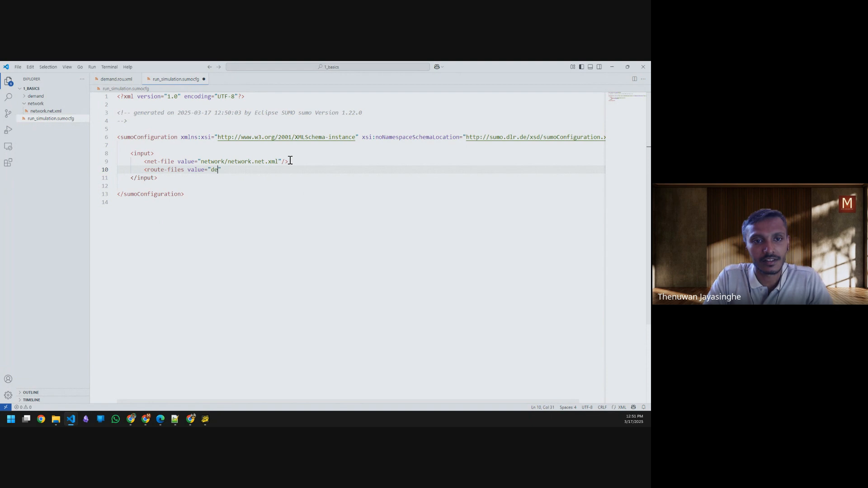
{"action": "type", "text": "mand/"}
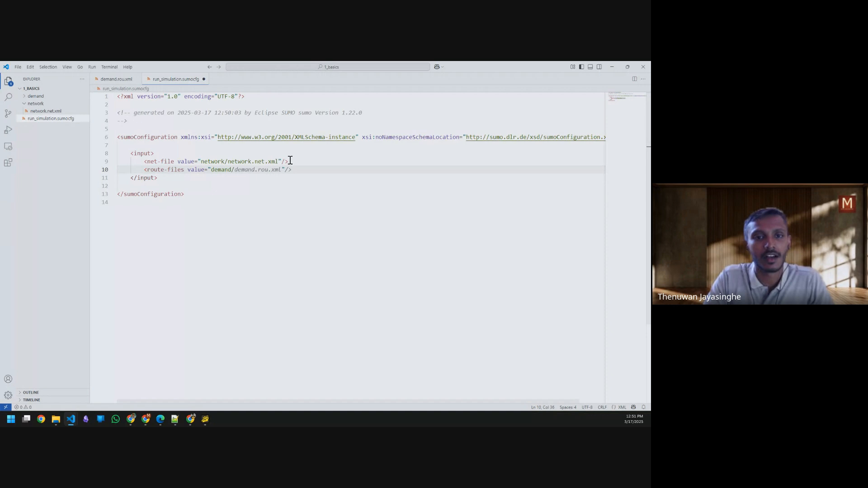
{"action": "key", "text": "Tab"}
Expand the demand folder in the project tree and save run_simulation.sumocfg.
{"action": "left_click", "coordinate": [26, 96]}
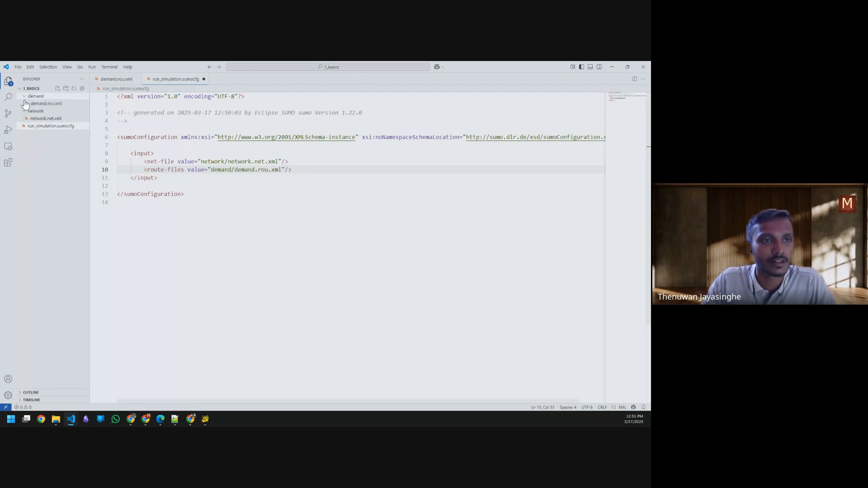
{"action": "left_click", "coordinate": [348, 212]}
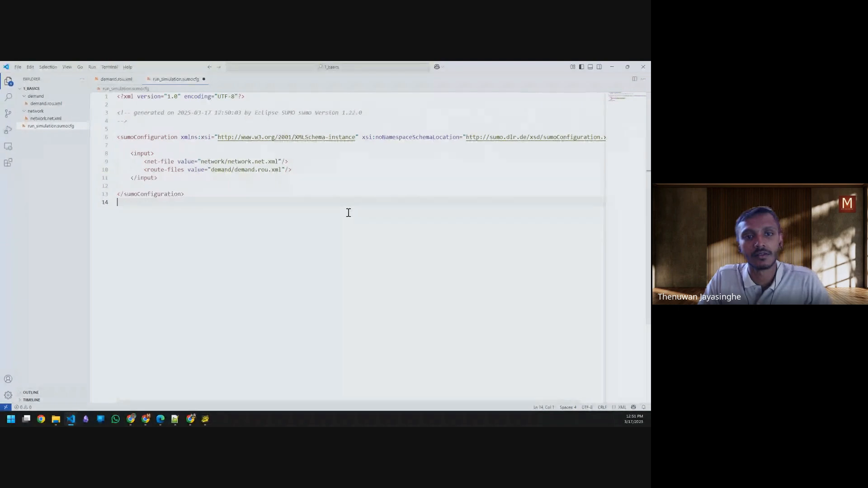
{"action": "key", "text": "ctrl+s"}
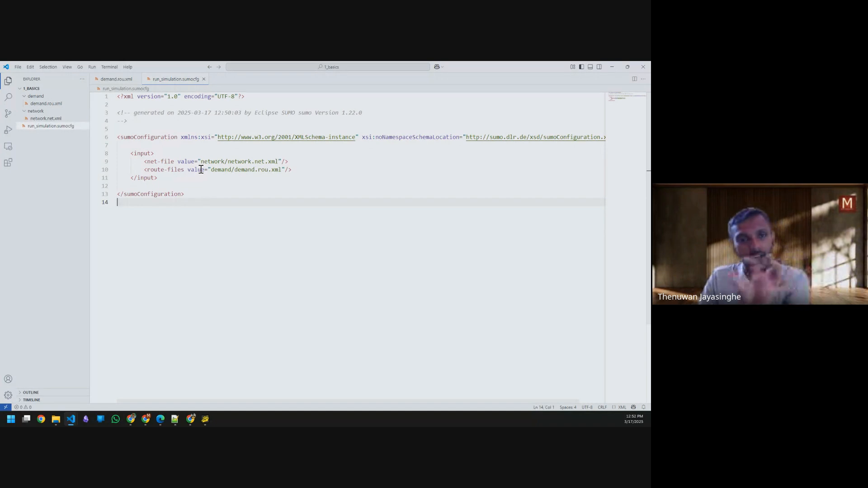
Examine the relative folder and file paths in the net-file and route-files entries of the configuration.
{"action": "left_click", "coordinate": [279, 162]}
{"action": "left_click_drag", "start_coordinate": [279, 162], "coordinate": [204, 162]}
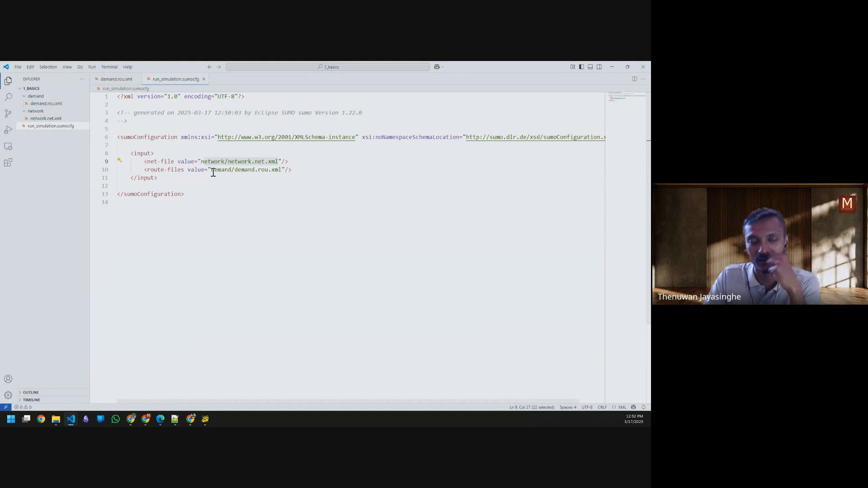
{"action": "left_click_drag", "start_coordinate": [212, 173], "coordinate": [284, 173]}
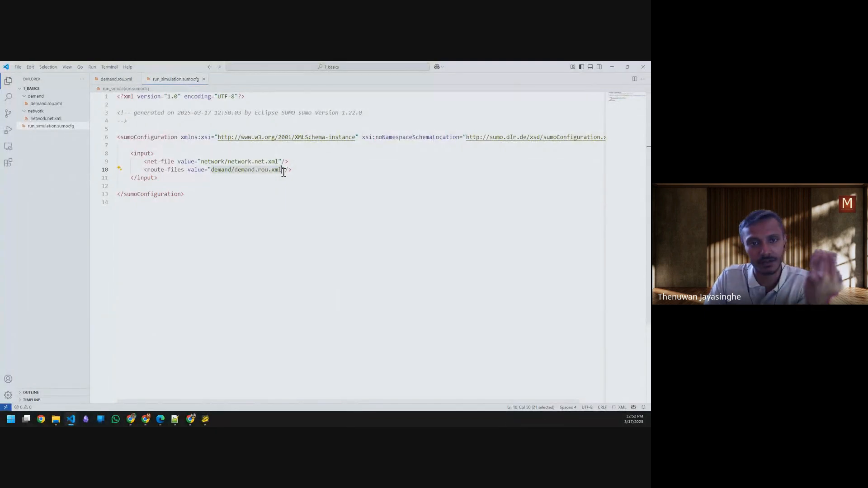
{"action": "double_click", "coordinate": [213, 162]}
{"action": "double_click", "coordinate": [217, 171]}
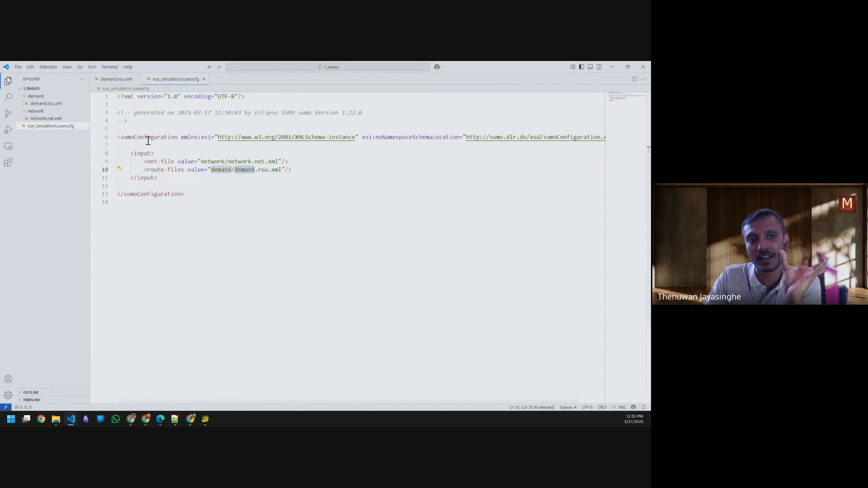
{"action": "left_click_drag", "start_coordinate": [202, 162], "coordinate": [222, 162]}
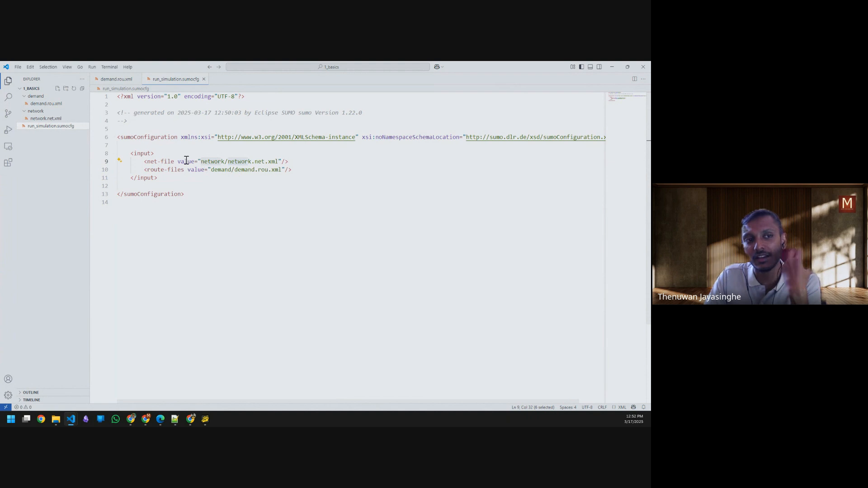
{"action": "double_click", "coordinate": [221, 171]}
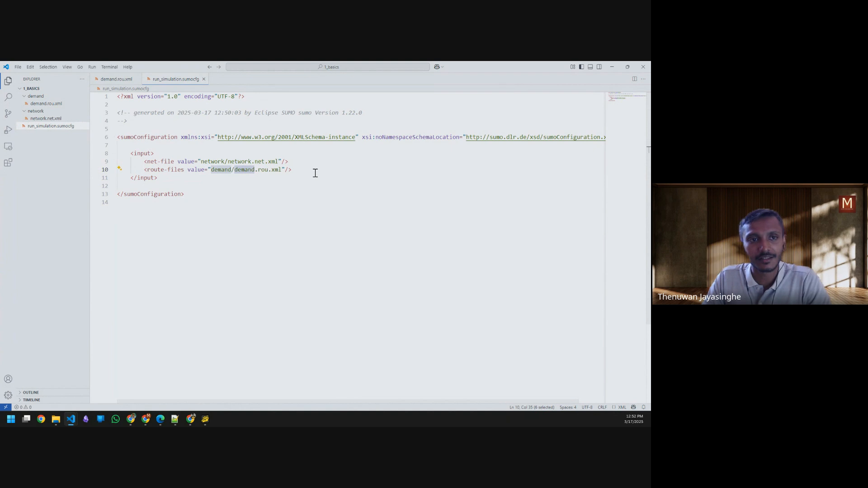
{"action": "left_click", "coordinate": [319, 194]}
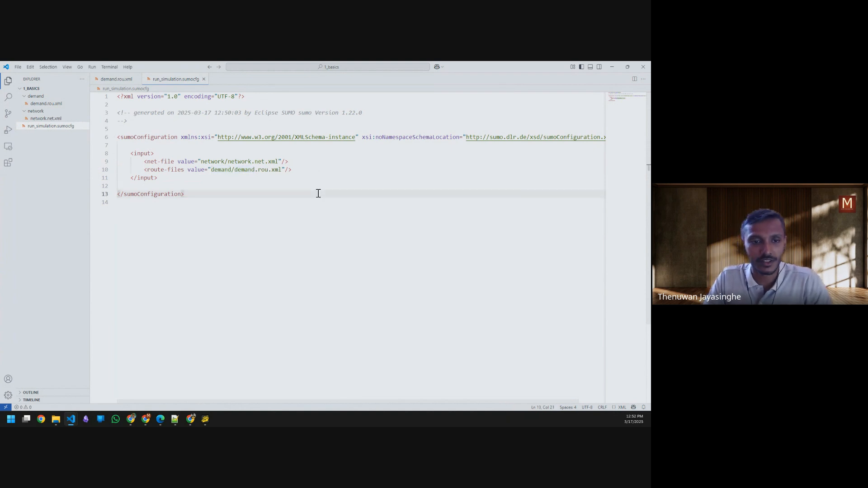
Switch to the File Explorer window showing the network folder and go up to the KnowMaga folder.
{"action": "mouse_move", "coordinate": [59, 422]}
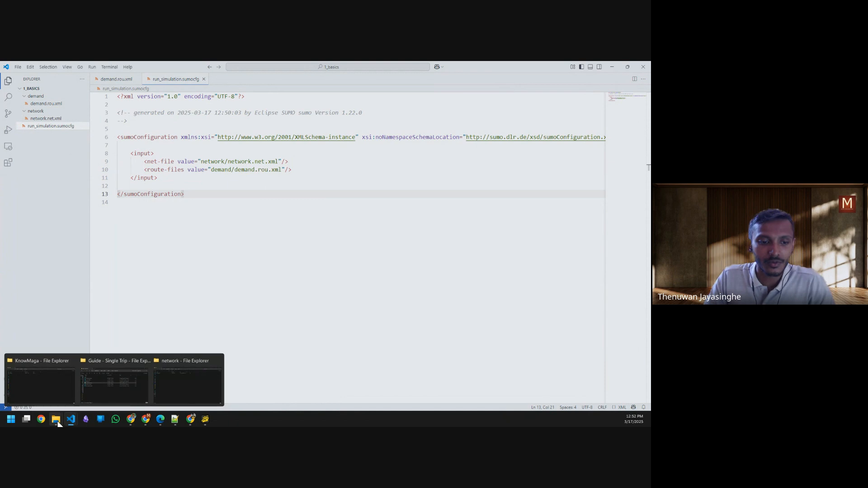
{"action": "mouse_move", "coordinate": [176, 387]}
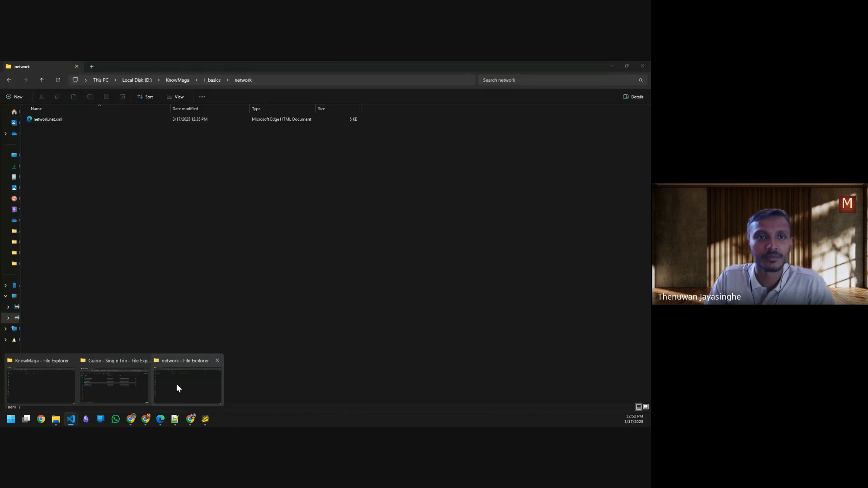
{"action": "left_click", "coordinate": [176, 387]}
{"action": "key", "text": "alt+d"}
{"action": "key", "text": "Escape"}
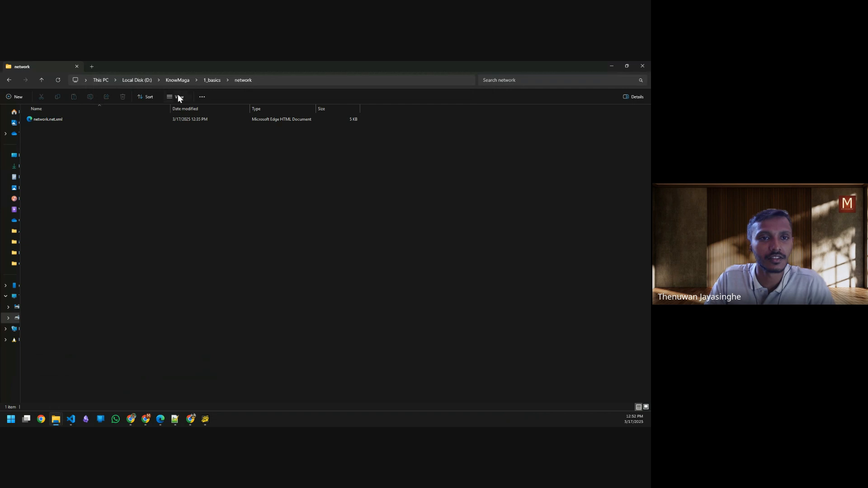
{"action": "left_click", "coordinate": [173, 80]}
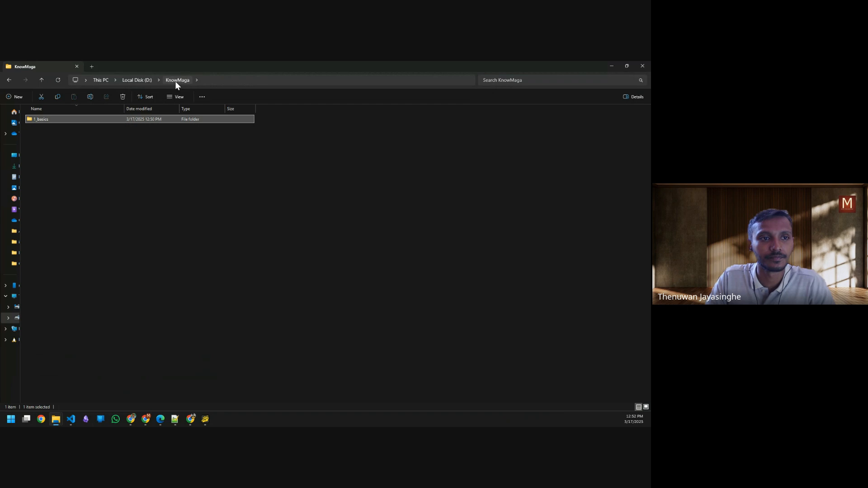
Open run_simulation.sumocfg from the 1_basics folder in SUMO and enlarge the message log in the maximized window.
{"action": "double_click", "coordinate": [42, 119]}
{"action": "left_click", "coordinate": [57, 139]}
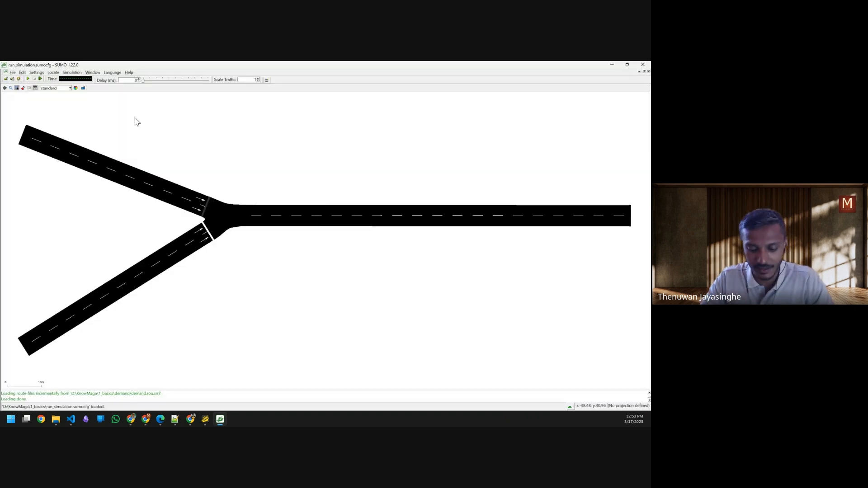
{"action": "key", "text": "super+Right"}
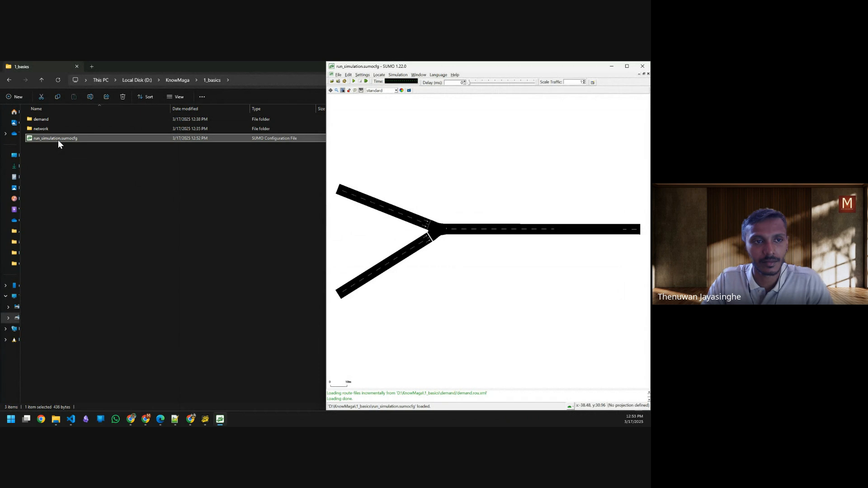
{"action": "left_click", "coordinate": [627, 67]}
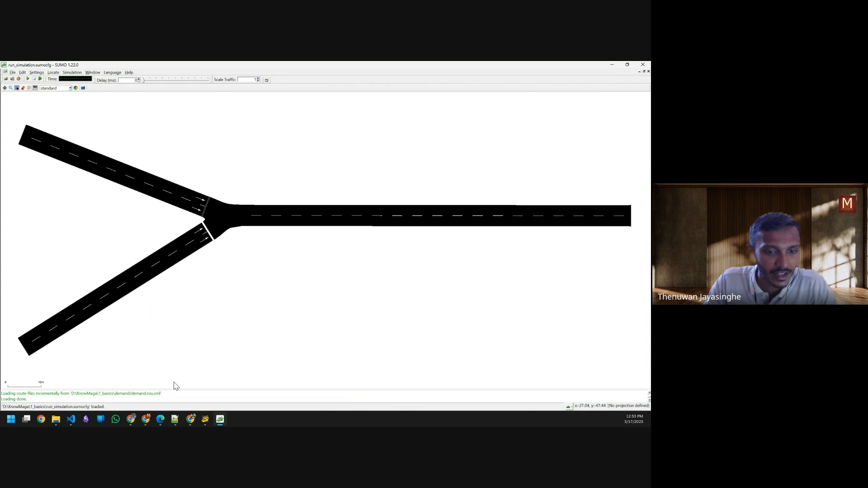
{"action": "left_click_drag", "start_coordinate": [180, 387], "coordinate": [181, 337]}
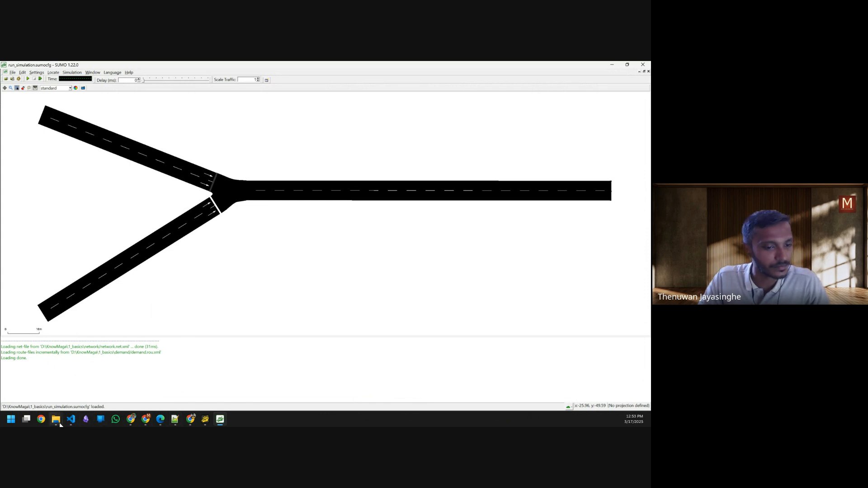
Save run_simulation.sumocfg in VS Code with the route-files tag's closing slash removed, and reload the simulation in SUMO.
{"action": "mouse_move", "coordinate": [71, 419]}
{"action": "left_click", "coordinate": [89, 400]}
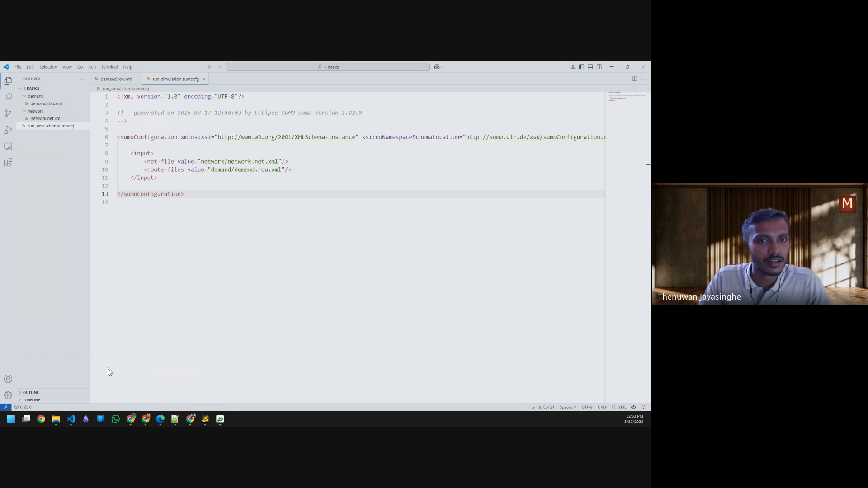
{"action": "left_click", "coordinate": [287, 169]}
{"action": "key", "text": "BackSpace"}
{"action": "key", "text": "ctrl+z"}
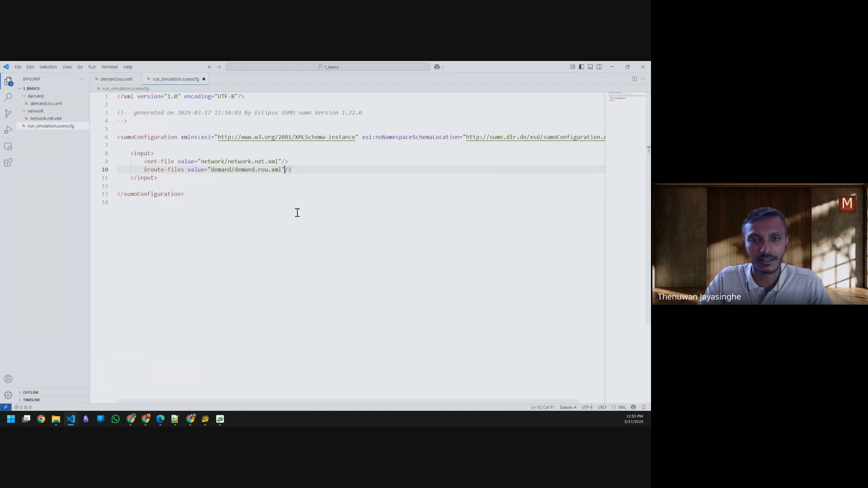
{"action": "key", "text": "Delete"}
{"action": "key", "text": "Home"}
{"action": "left_click", "coordinate": [297, 213]}
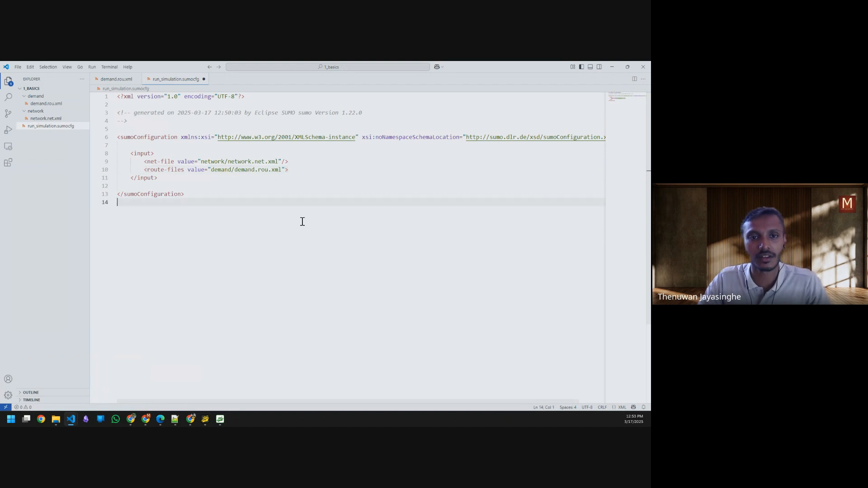
{"action": "key", "text": "ctrl+s"}
{"action": "left_click", "coordinate": [220, 419]}
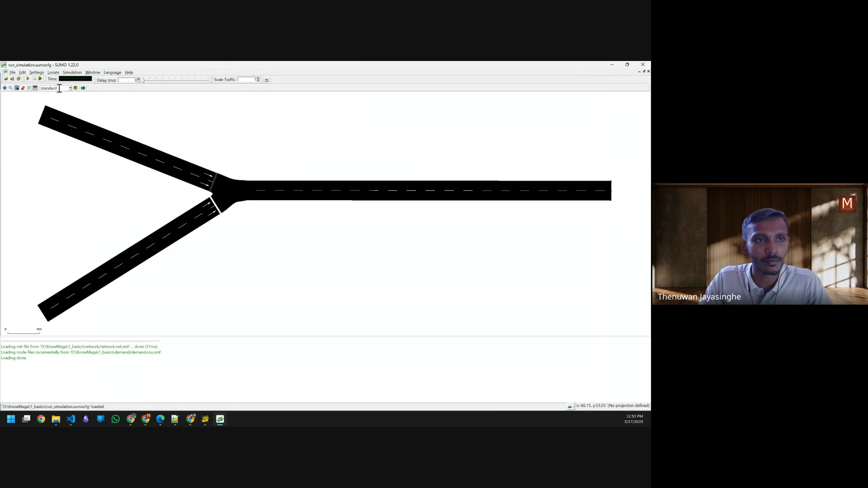
{"action": "left_click", "coordinate": [19, 80]}
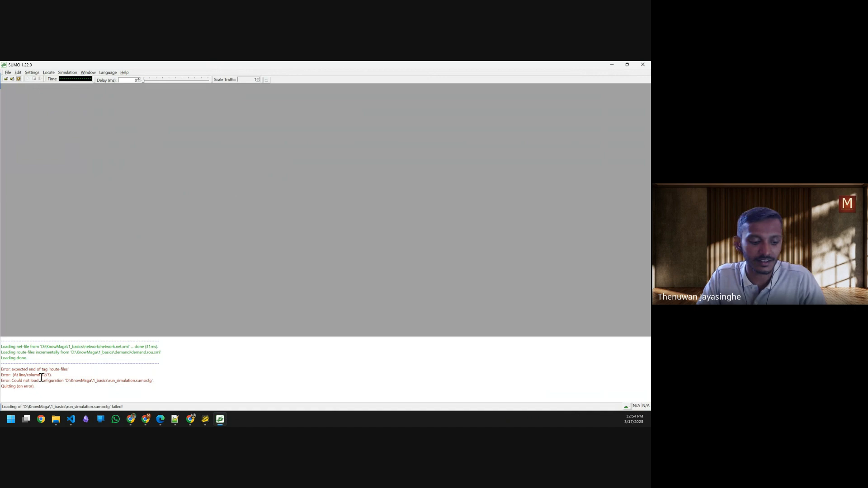
Switch to VS Code, restore the "/" before the closing bracket of the route-files tag, and save run_simulation.sumocfg.
{"action": "key", "text": "alt+Tab"}
{"action": "left_click", "coordinate": [285, 170]}
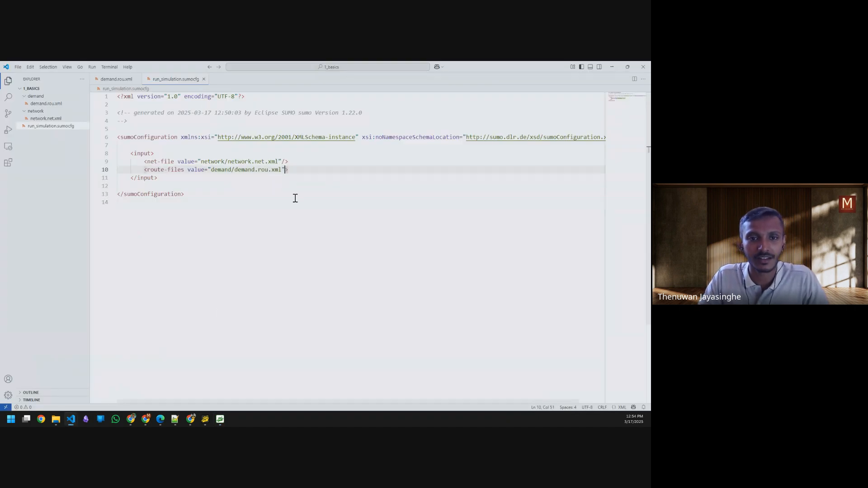
{"action": "type", "text": "/"}
{"action": "key", "text": "ctrl+s"}
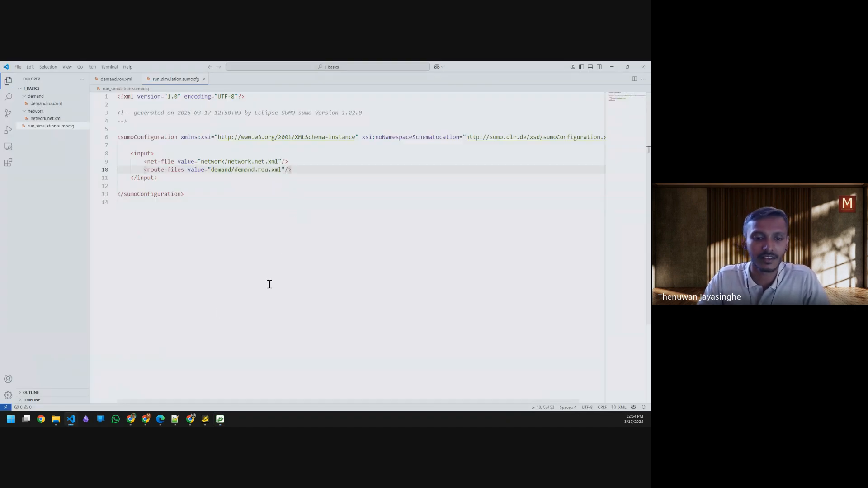
Reload the configuration in SUMO and run the simulation to its end with a 150 ms delay, keeping the files and views open.
{"action": "left_click", "coordinate": [219, 419]}
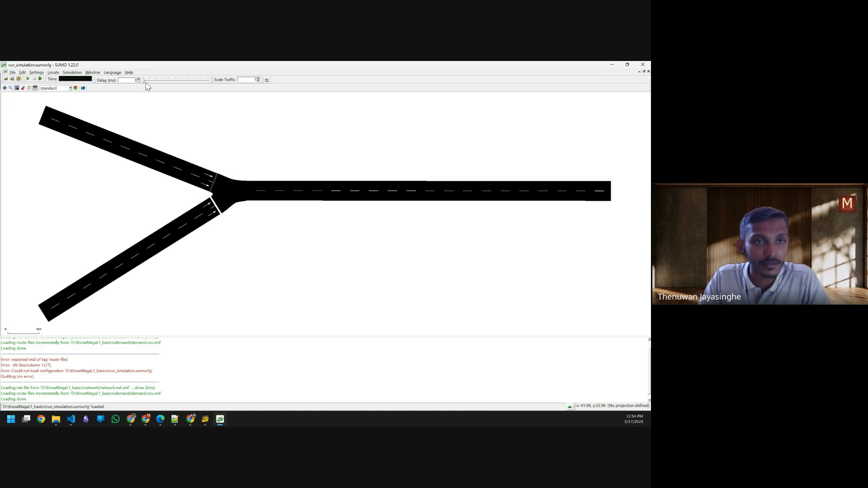
{"action": "left_click_drag", "start_coordinate": [143, 81], "coordinate": [154, 84]}
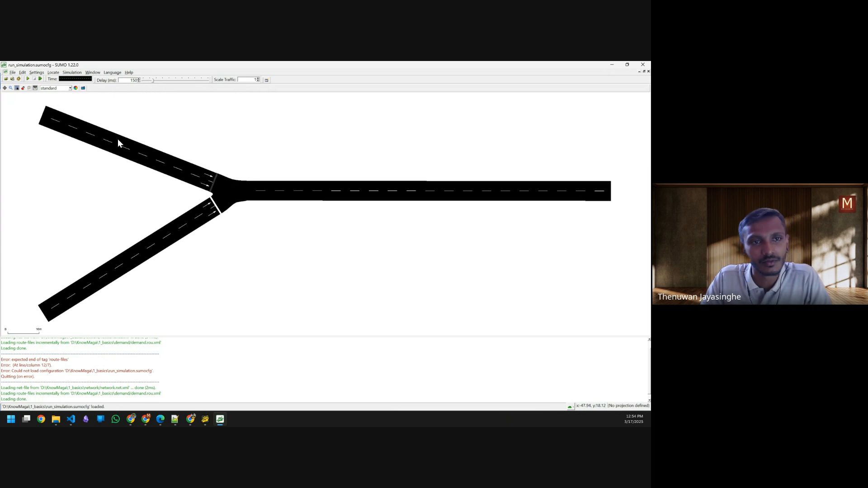
{"action": "left_click", "coordinate": [28, 80]}
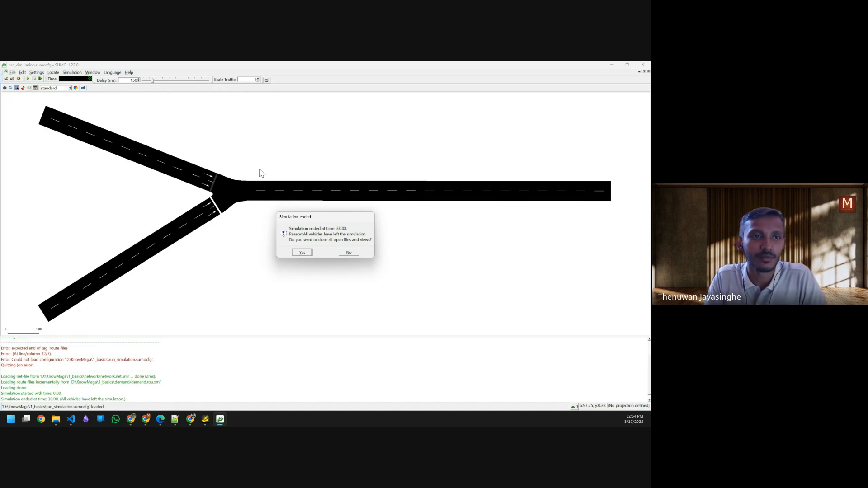
{"action": "left_click", "coordinate": [343, 254]}
{"action": "key", "text": "alt+Tab"}
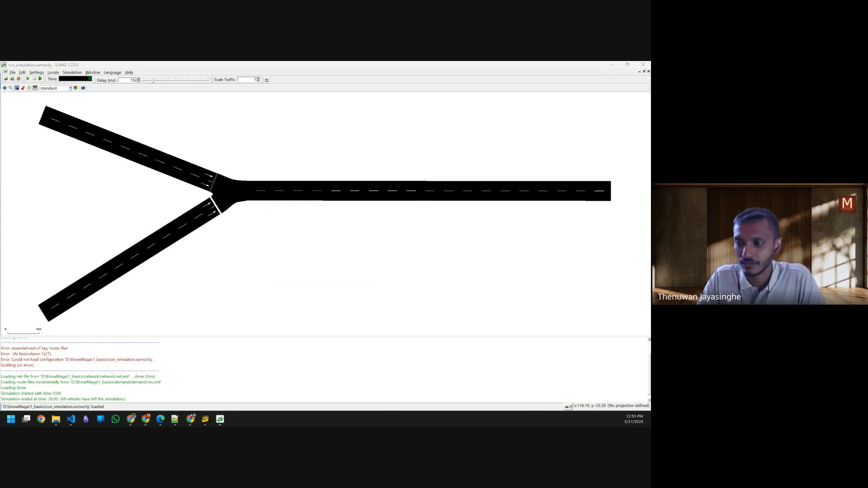
{"action": "key", "text": "alt+Tab"}
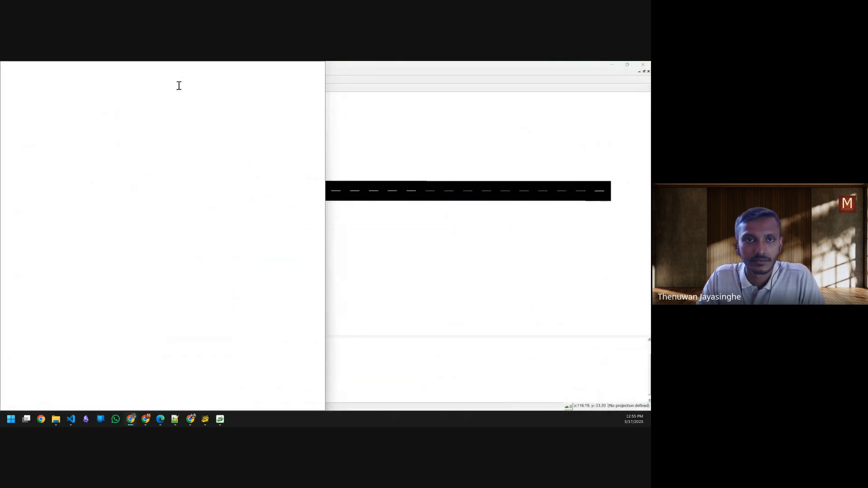
{"action": "left_click_drag", "start_coordinate": [215, 69], "coordinate": [649, 181]}
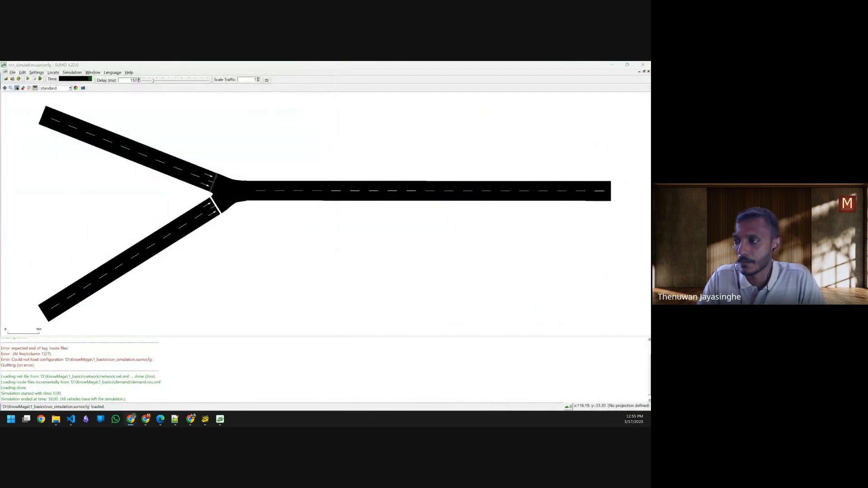